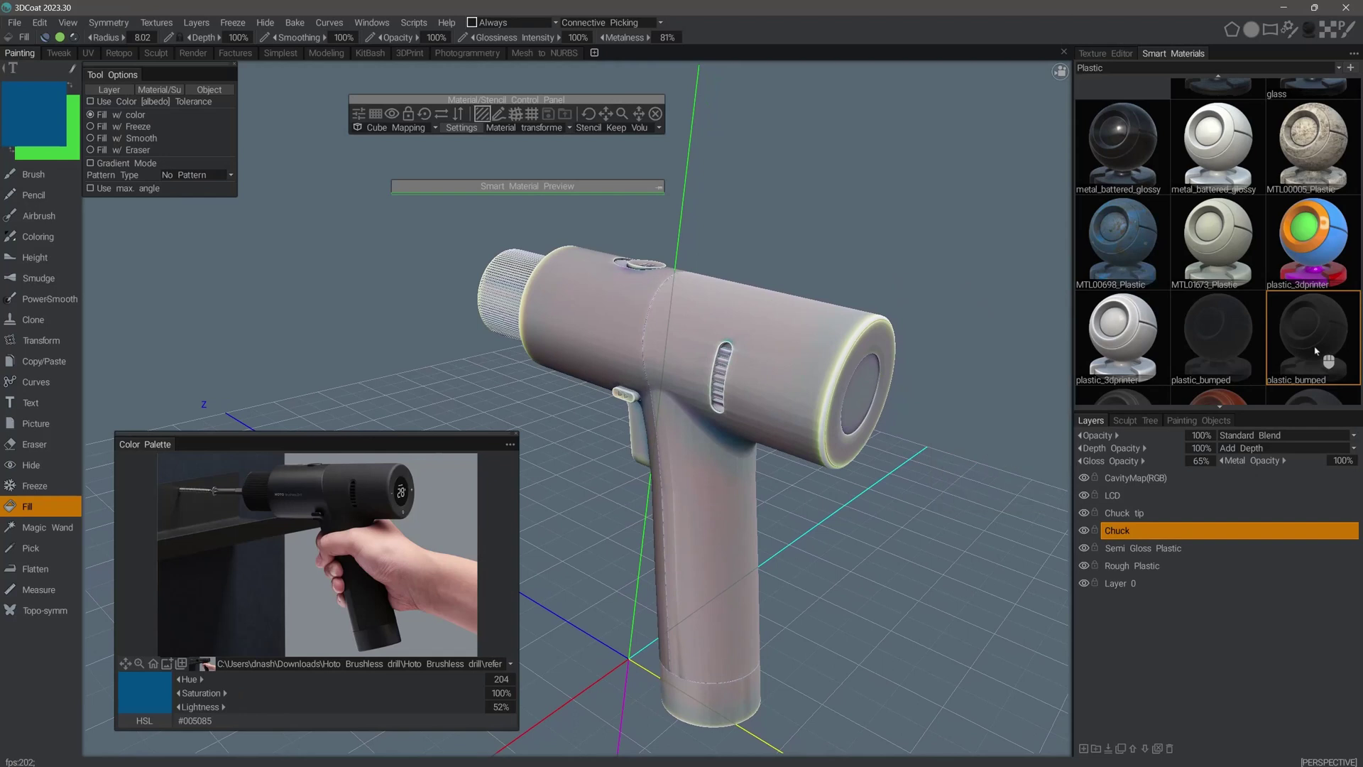
Show the Smart Material Preview over the drill's rear body and adjust the plastic_bumped material's scale
left_click(659, 188)
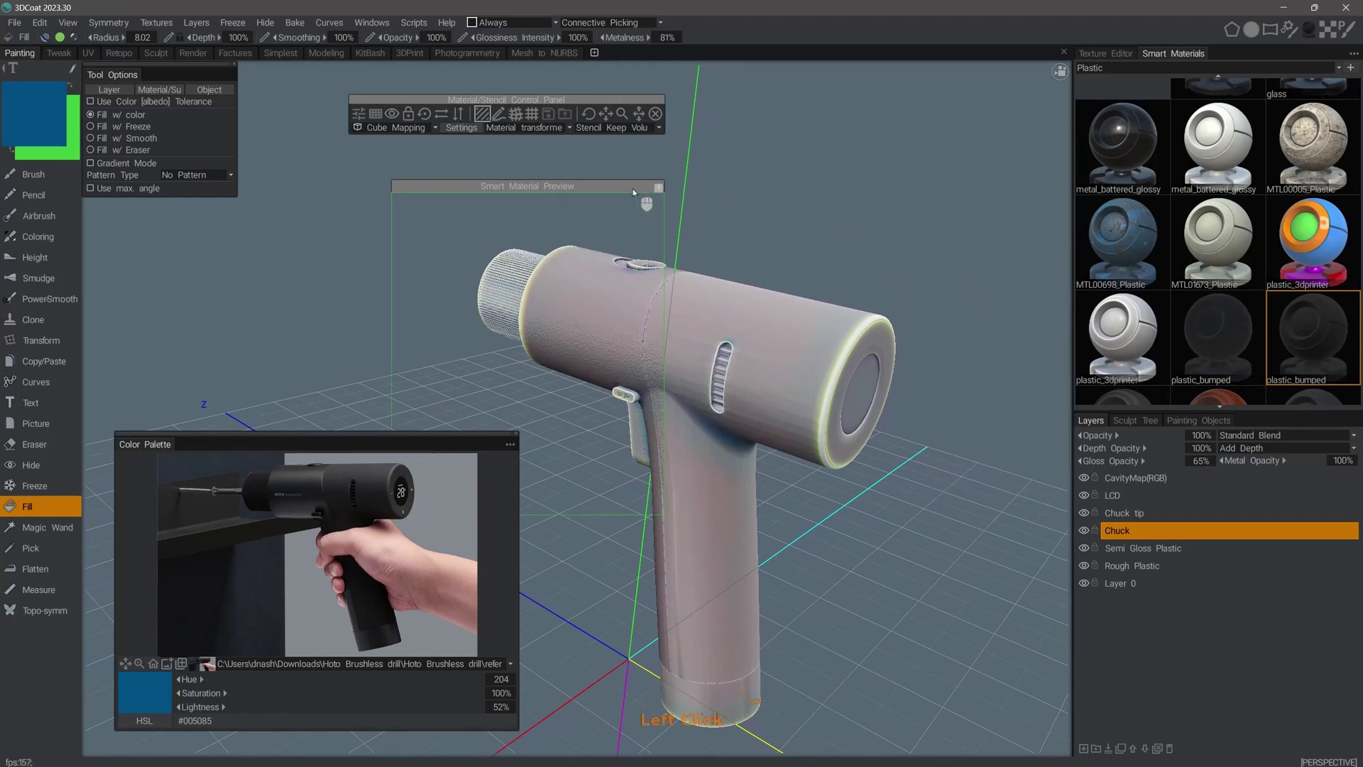
left_click_drag(642, 190, 874, 214)
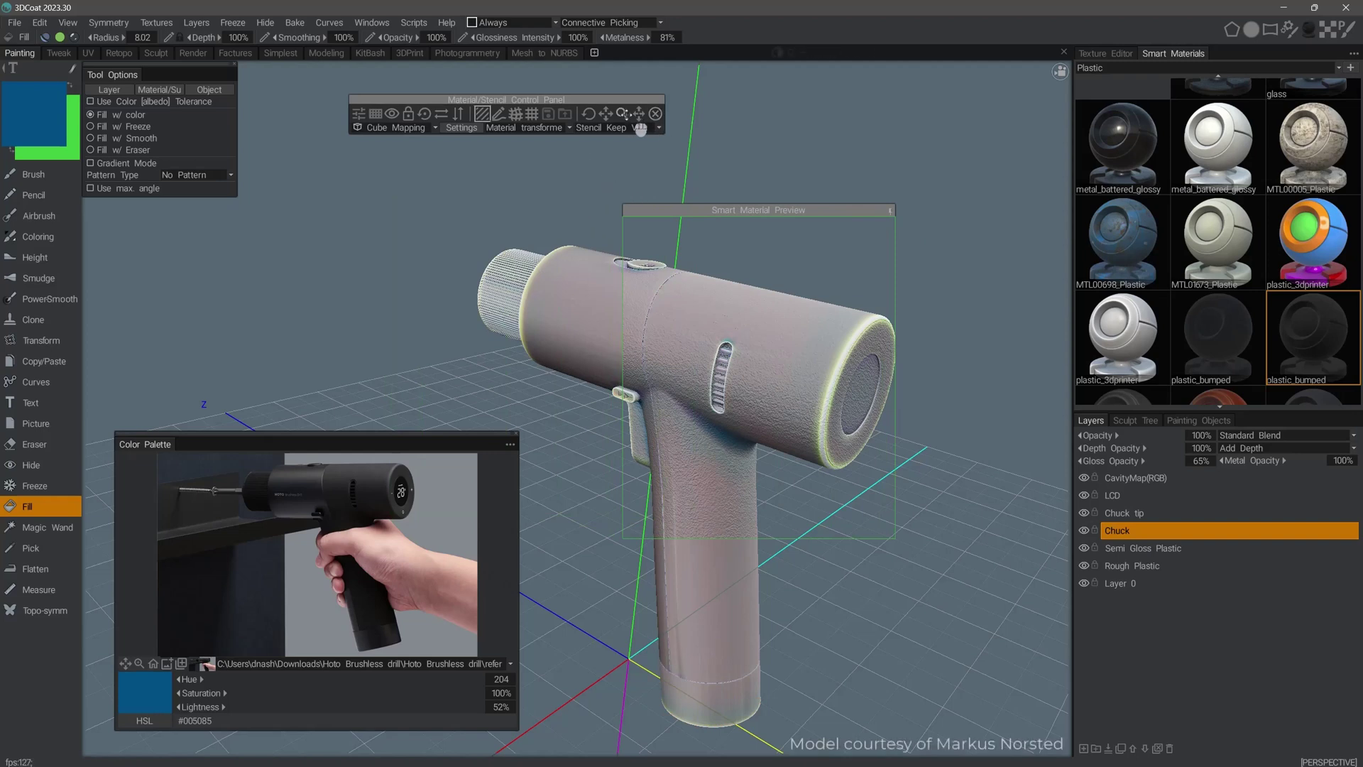
mouse_move(622, 114)
left_mouse_down()
mouse_move(642, 116)
mouse_move(573, 116)
mouse_move(639, 119)
left_mouse_up()
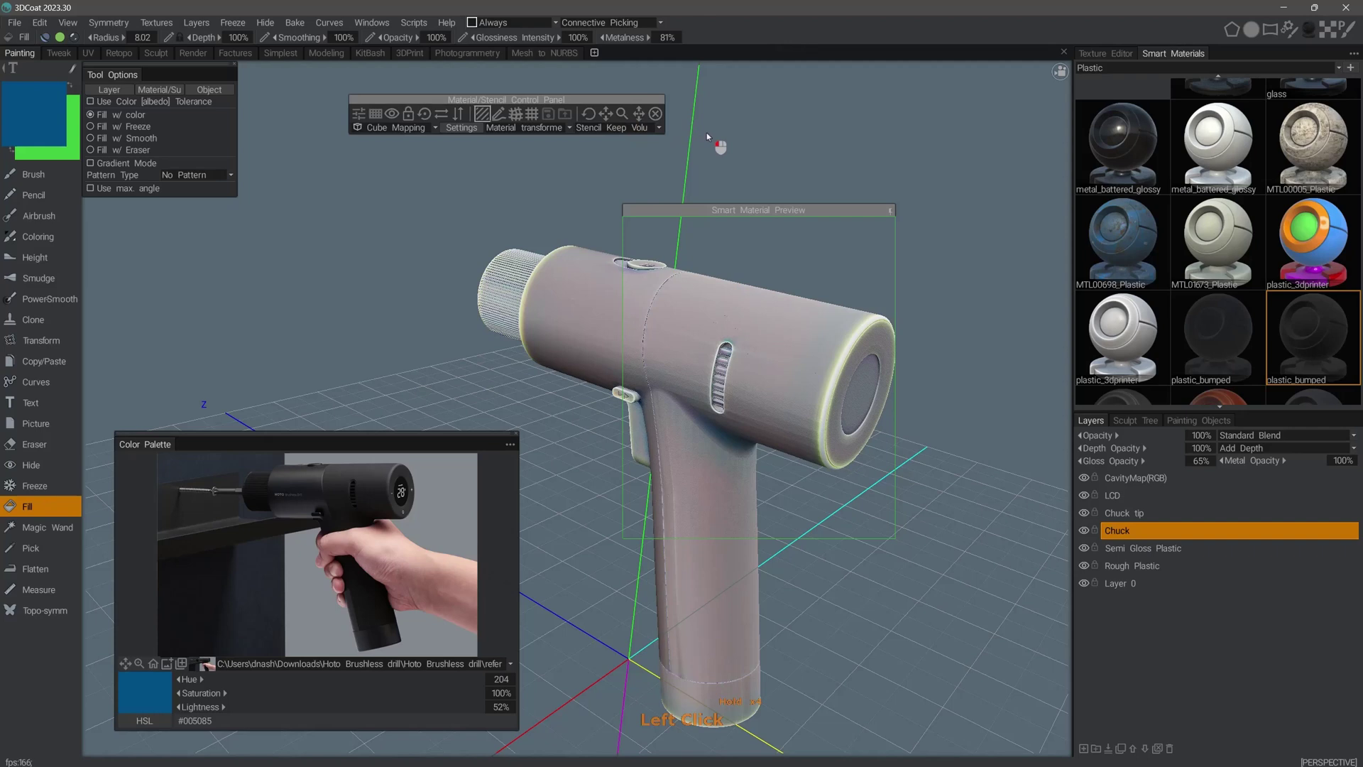
Hide the CavityMap(RGB) layer and fill the rear body and handle with plastic_bumped on the Rough Plastic layer
left_click(1084, 477)
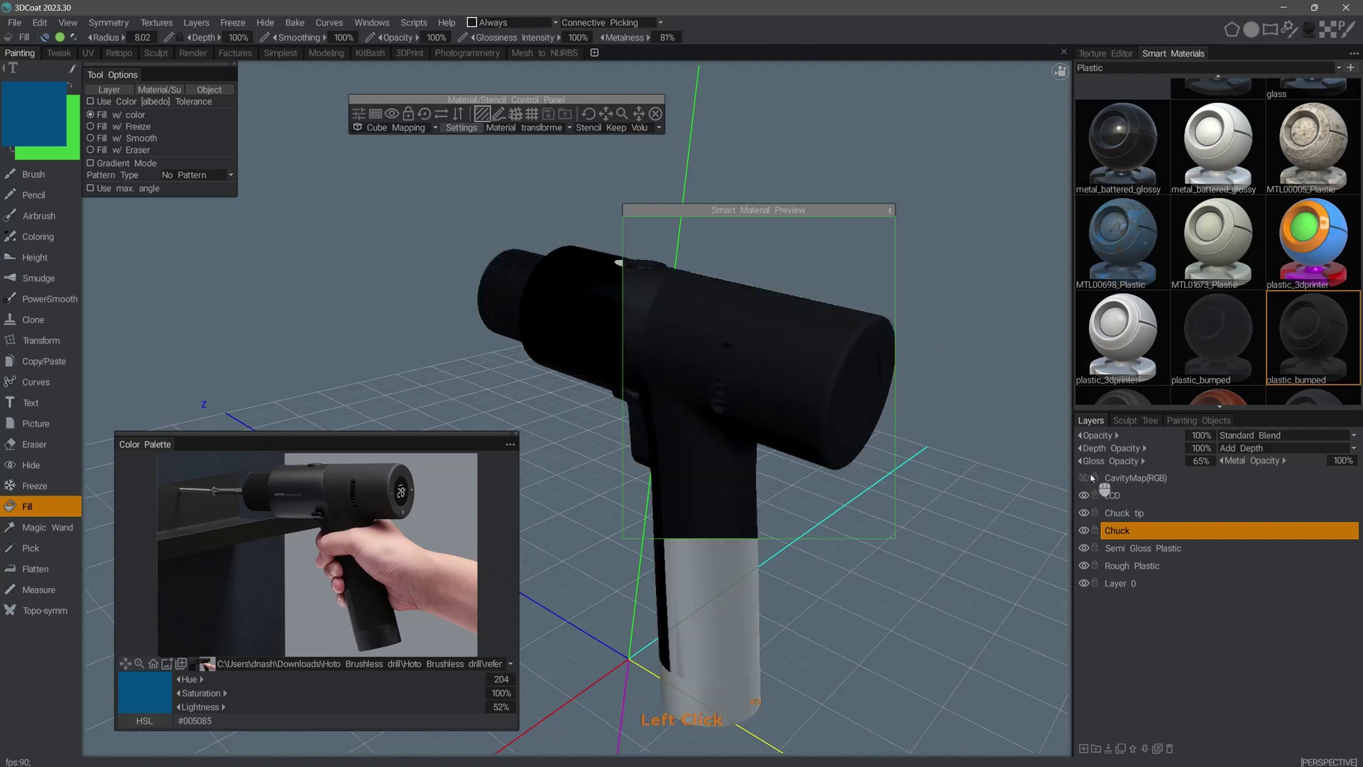
left_click(1127, 568)
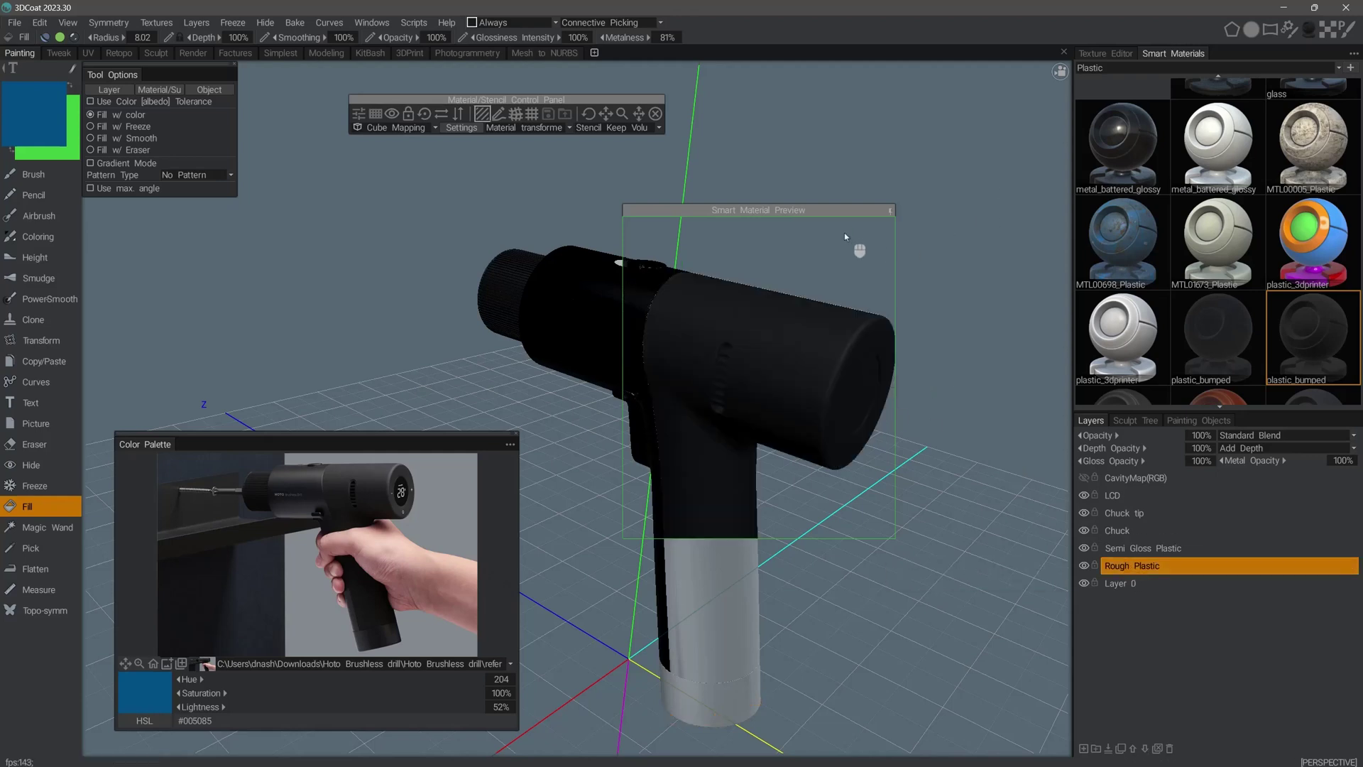
left_click_drag(851, 212, 863, 210)
scroll(956, 338, "up", 3)
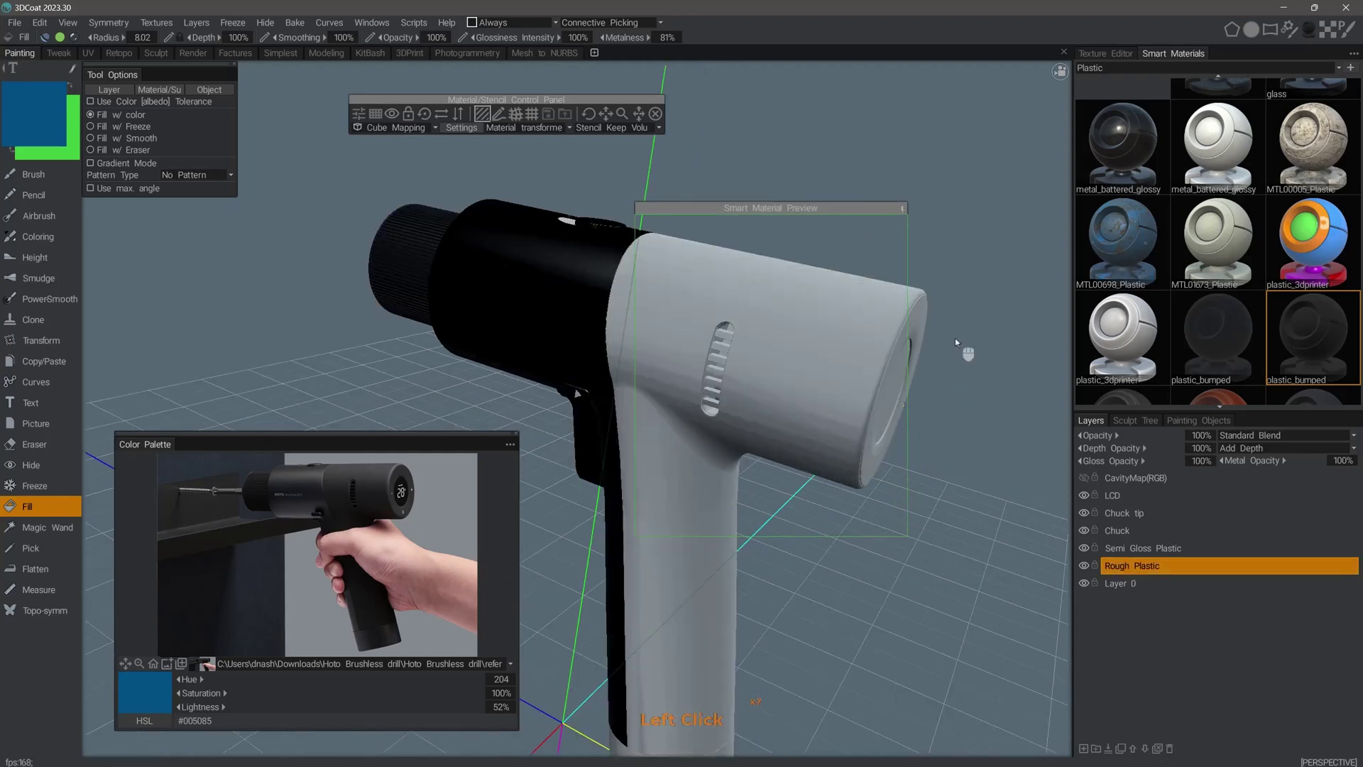
left_click_drag(956, 338, 980, 368)
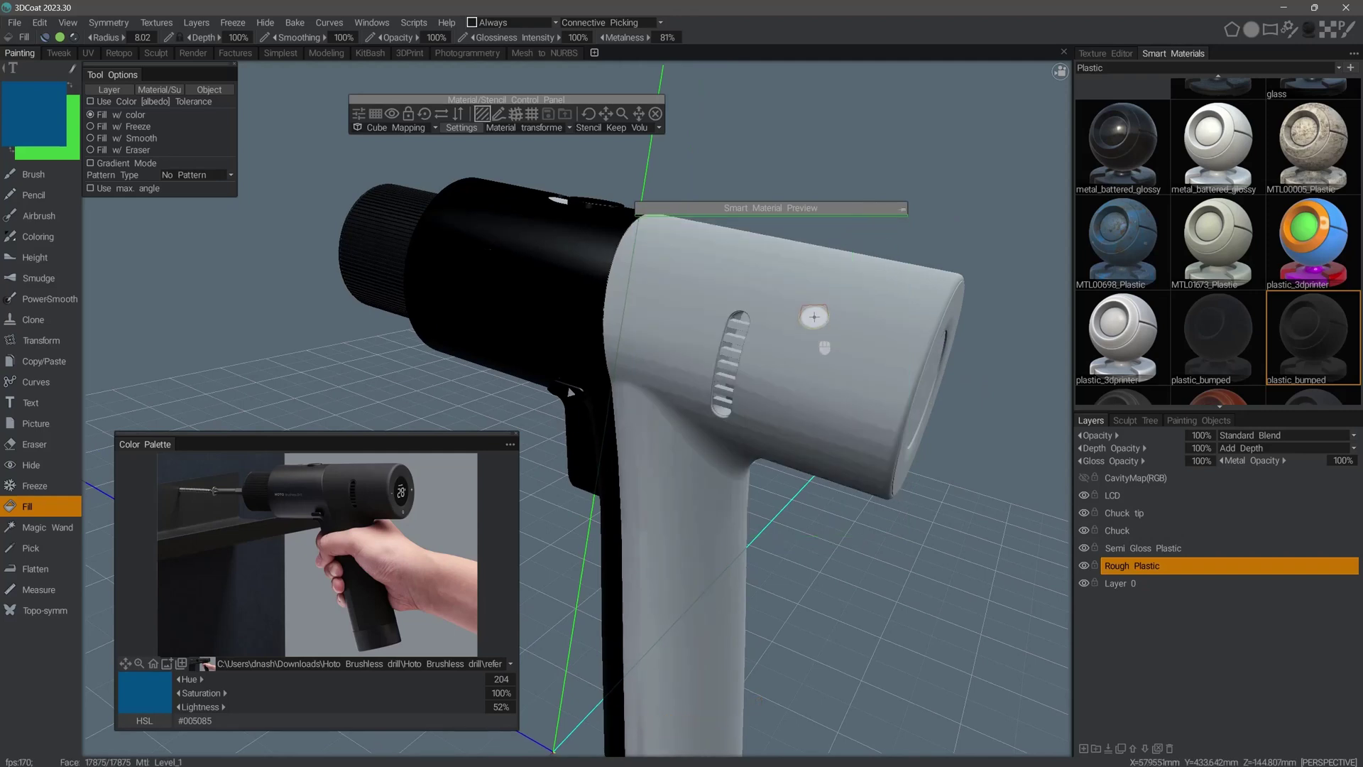
left_click(826, 351)
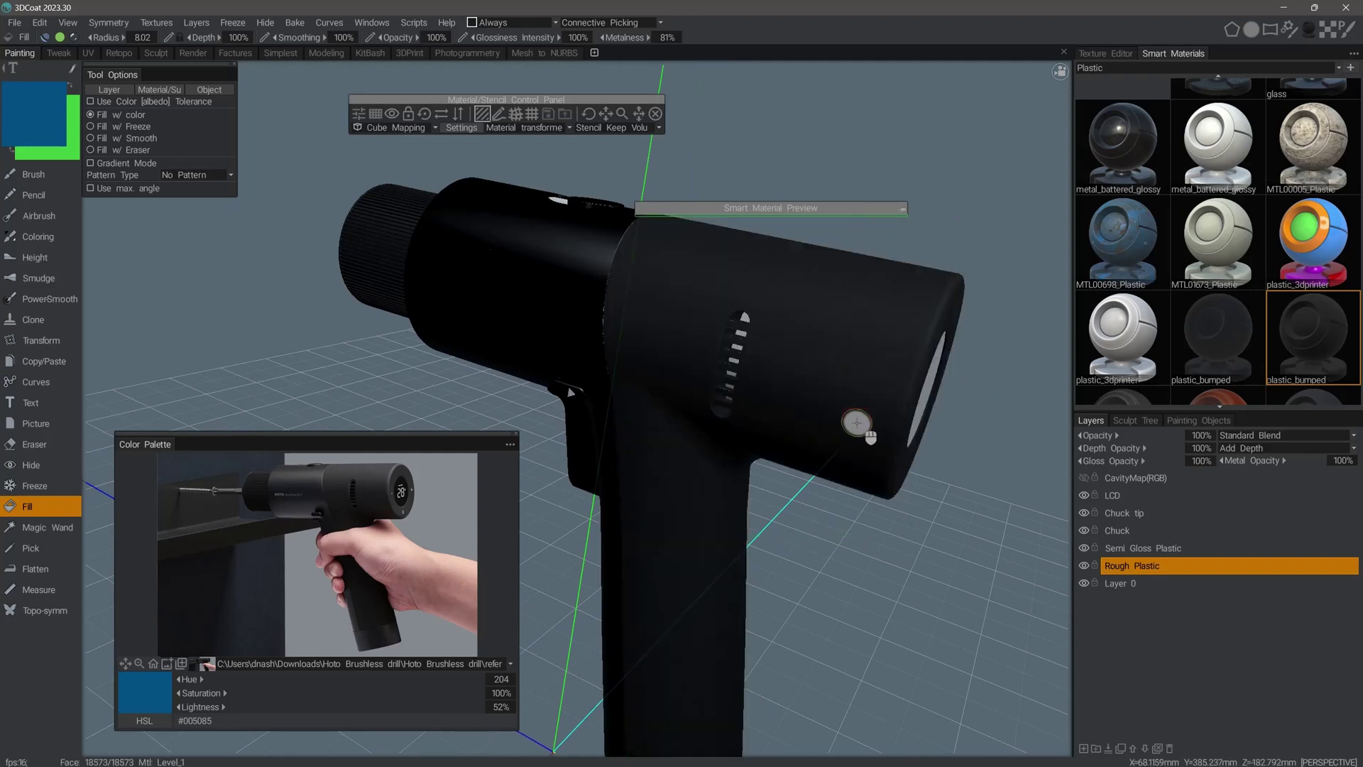
Examine the filled rear body and handle up close, from the back and from the side
scroll(965, 447, "up", 6)
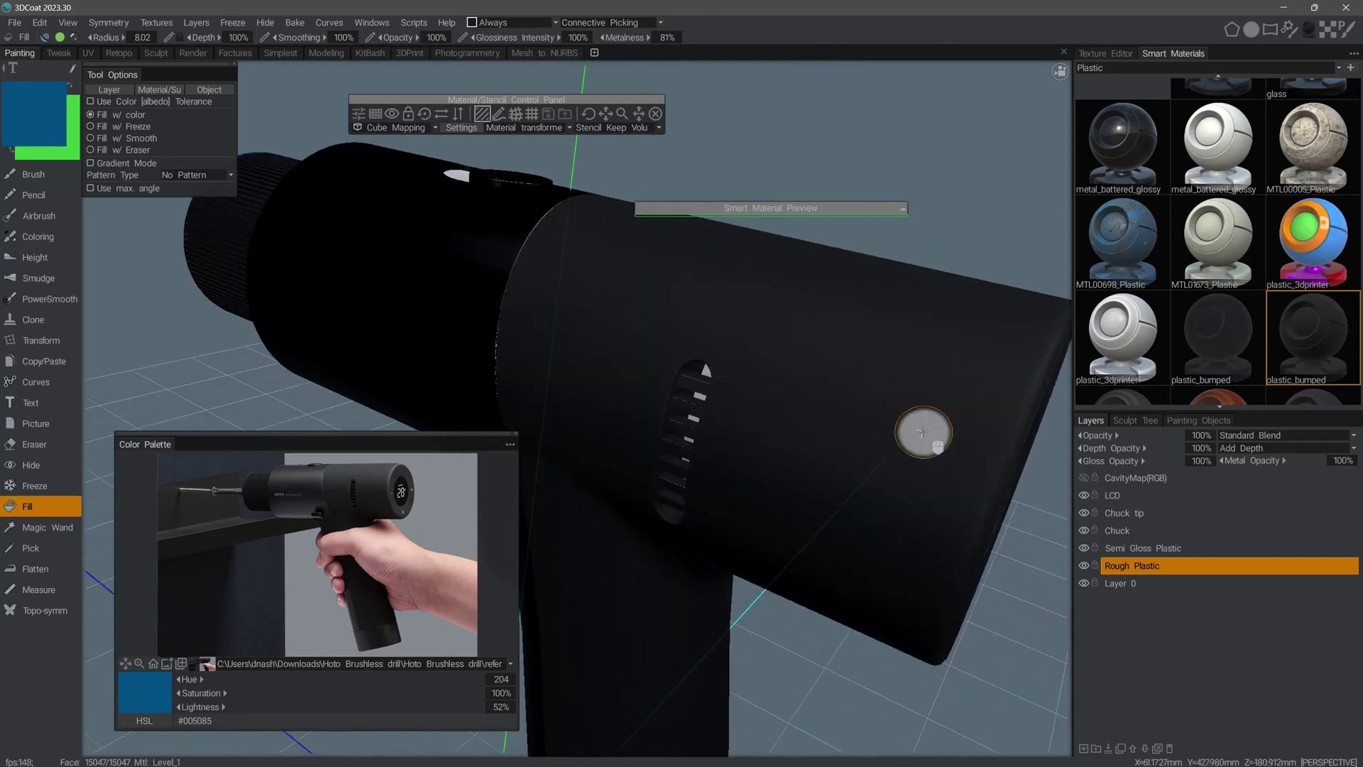
scroll(873, 492, "down", 8)
left_click_drag(874, 492, 663, 487, "alt")
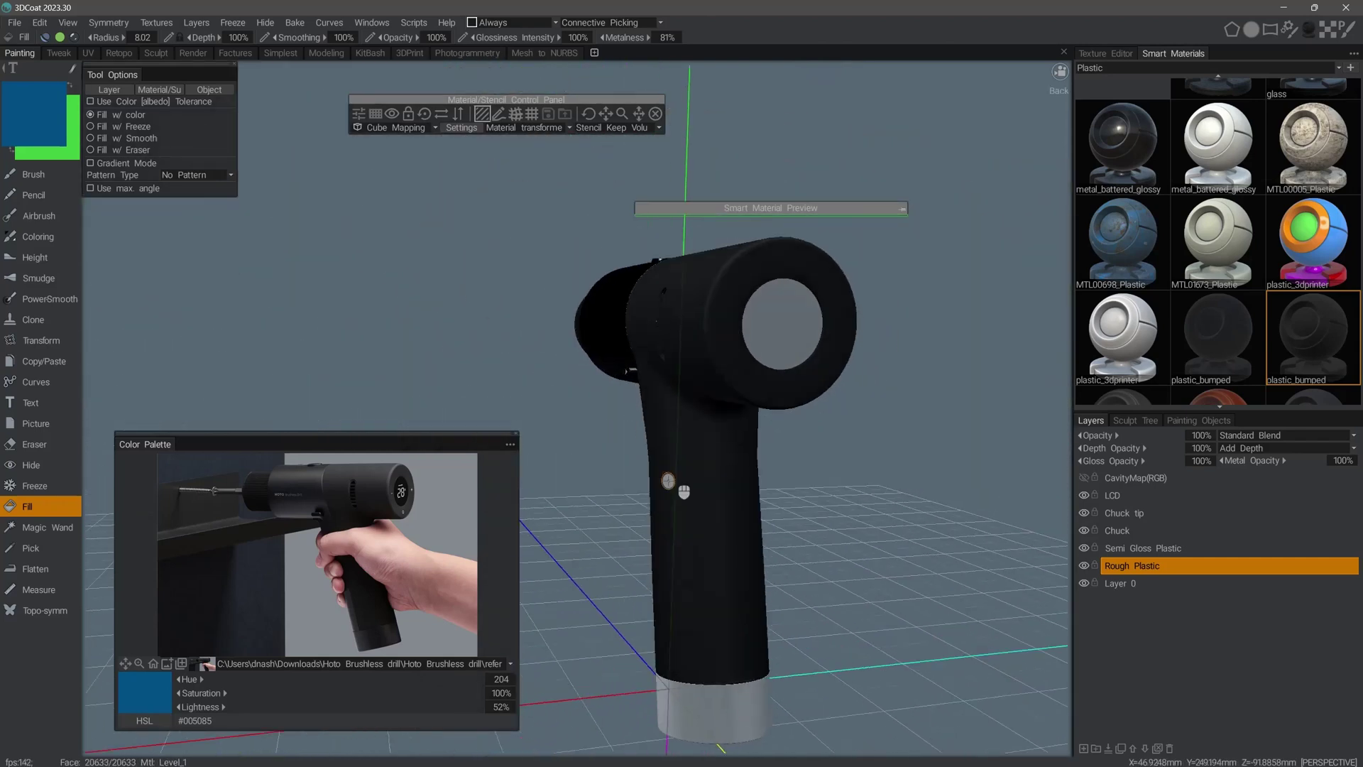
left_click_drag(554, 521, 782, 575, "alt")
scroll(730, 313, "up", 4)
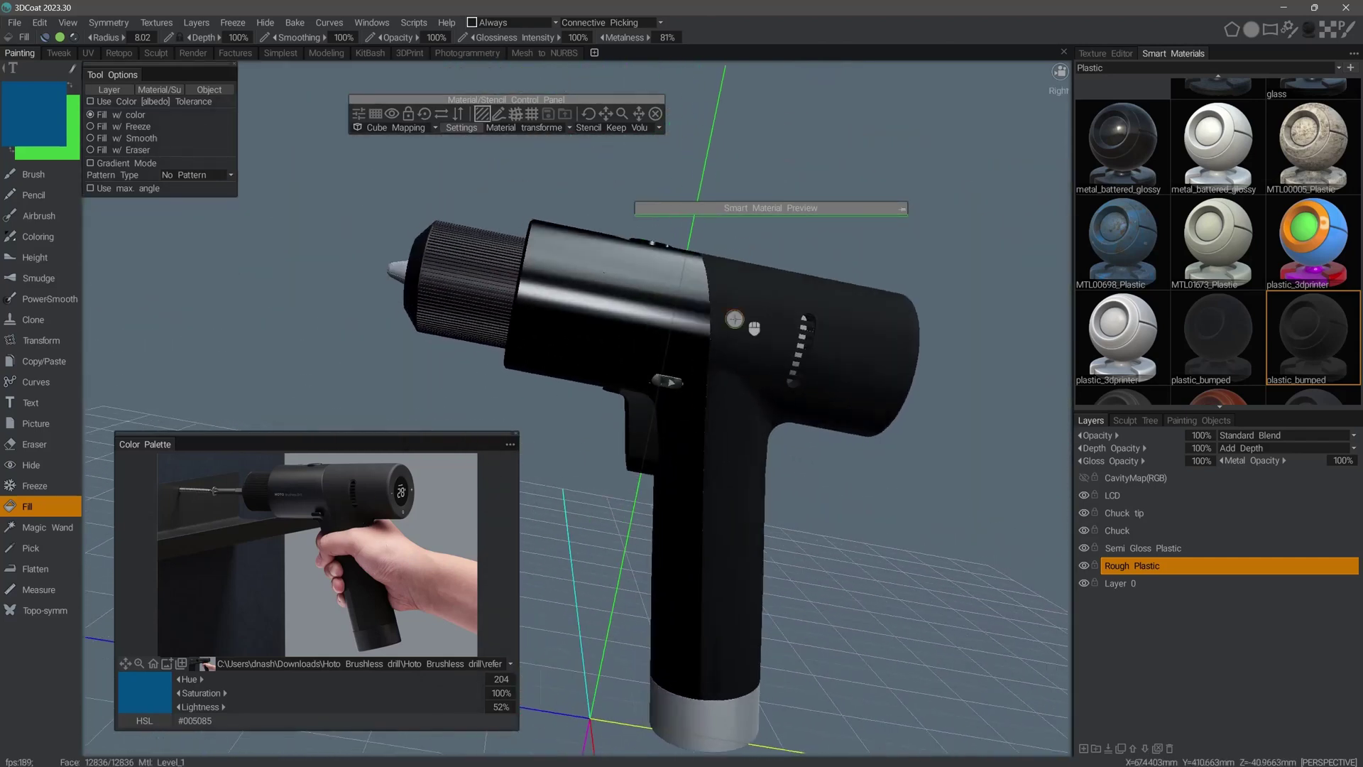
left_click_drag(542, 445, 575, 458, "alt")
scroll(608, 464, "down", 5)
scroll(575, 458, "down", 2)
Choose the metal_dark smart material from the Metal category and preview it over the chuck
left_click(1171, 67)
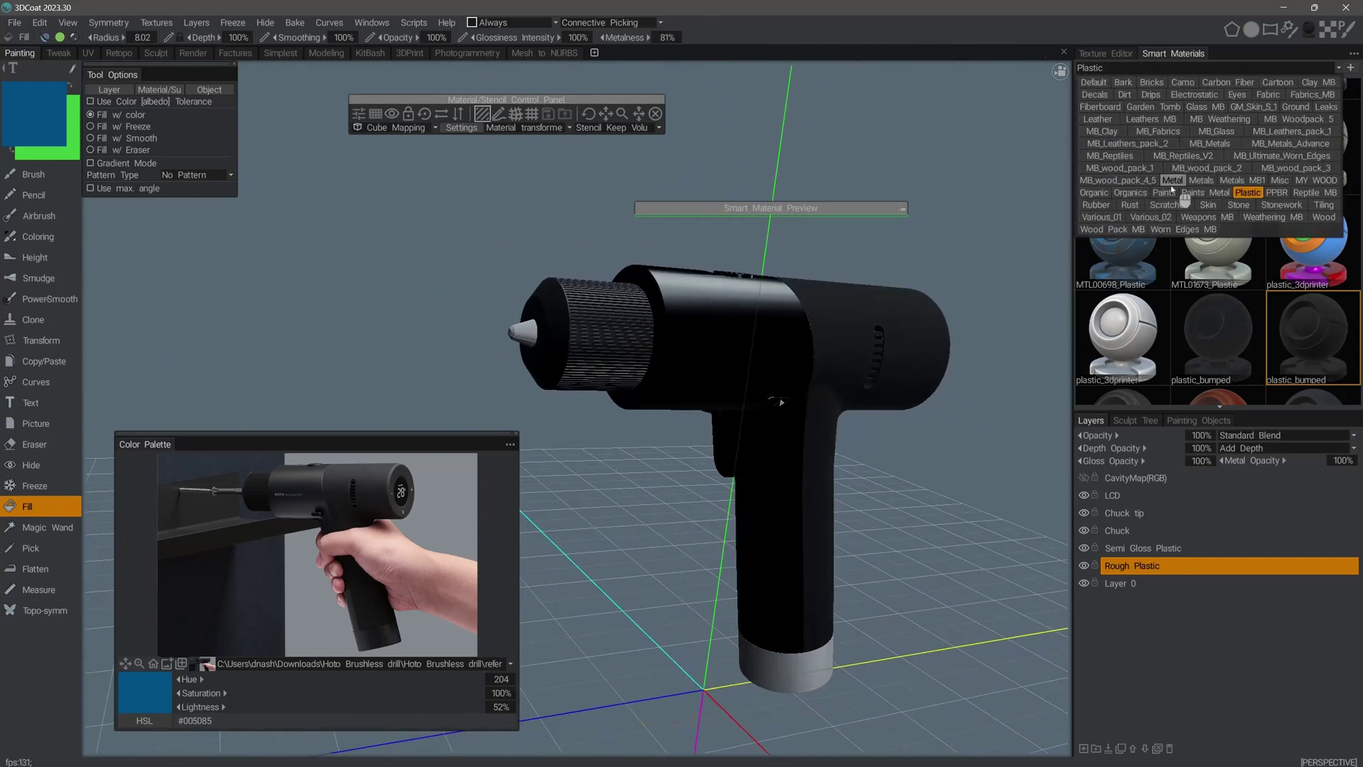
left_click(1184, 193)
scroll(1210, 354, "down", 1)
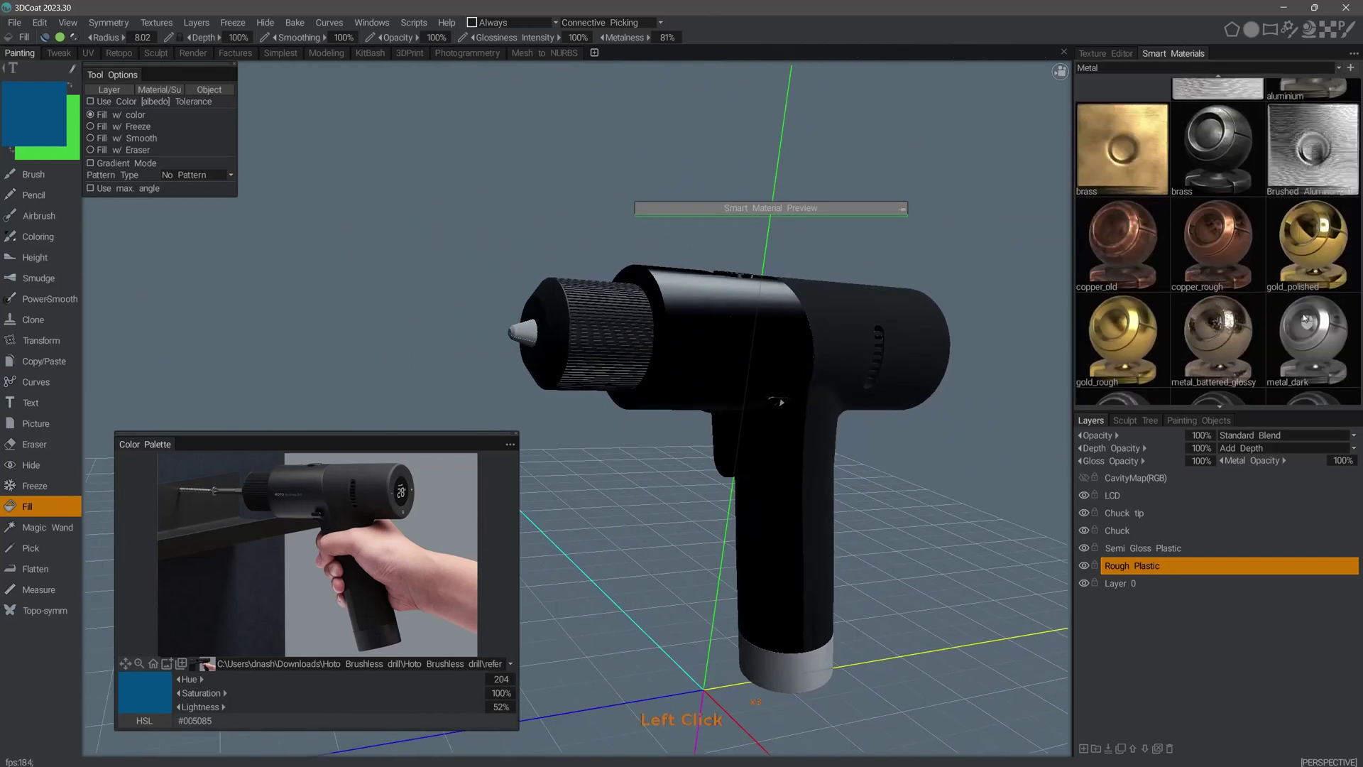
left_click(1314, 357)
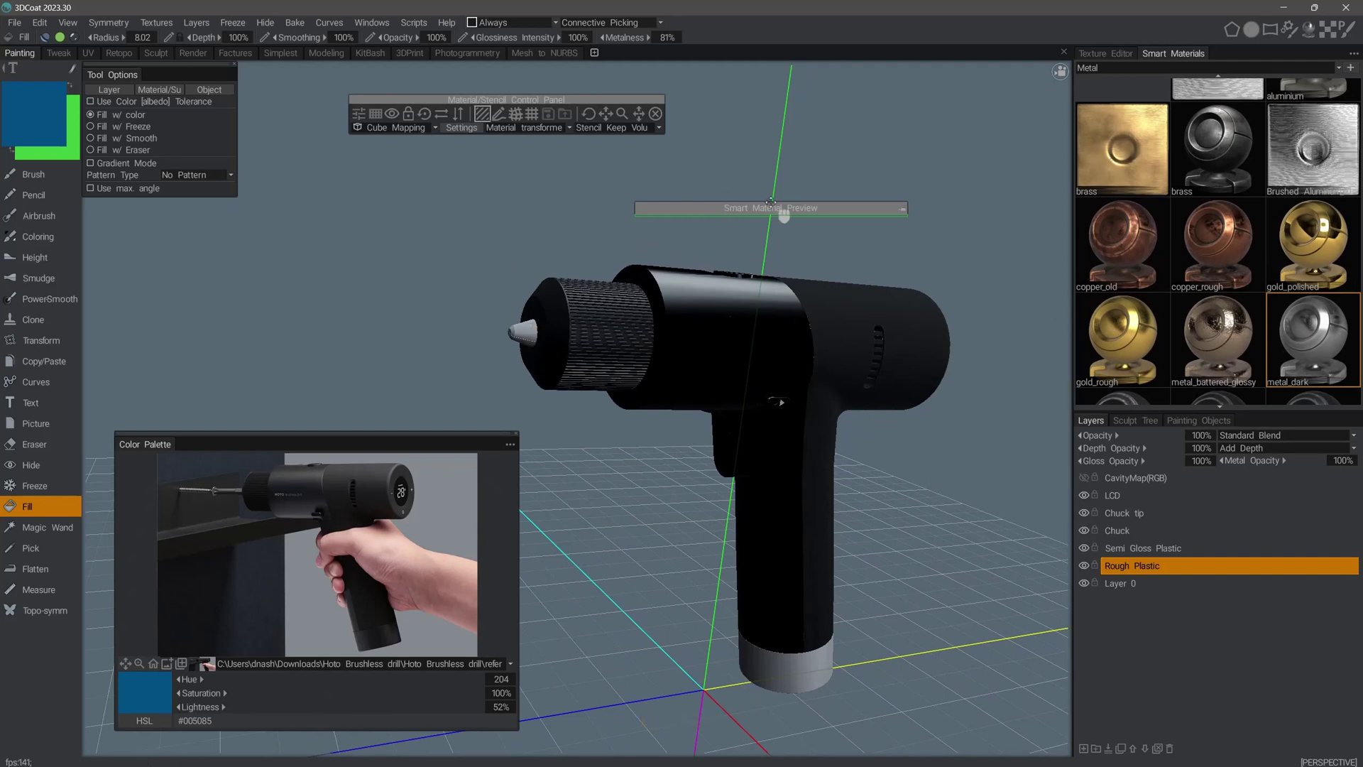
left_click_drag(771, 203, 542, 231)
left_click(672, 238)
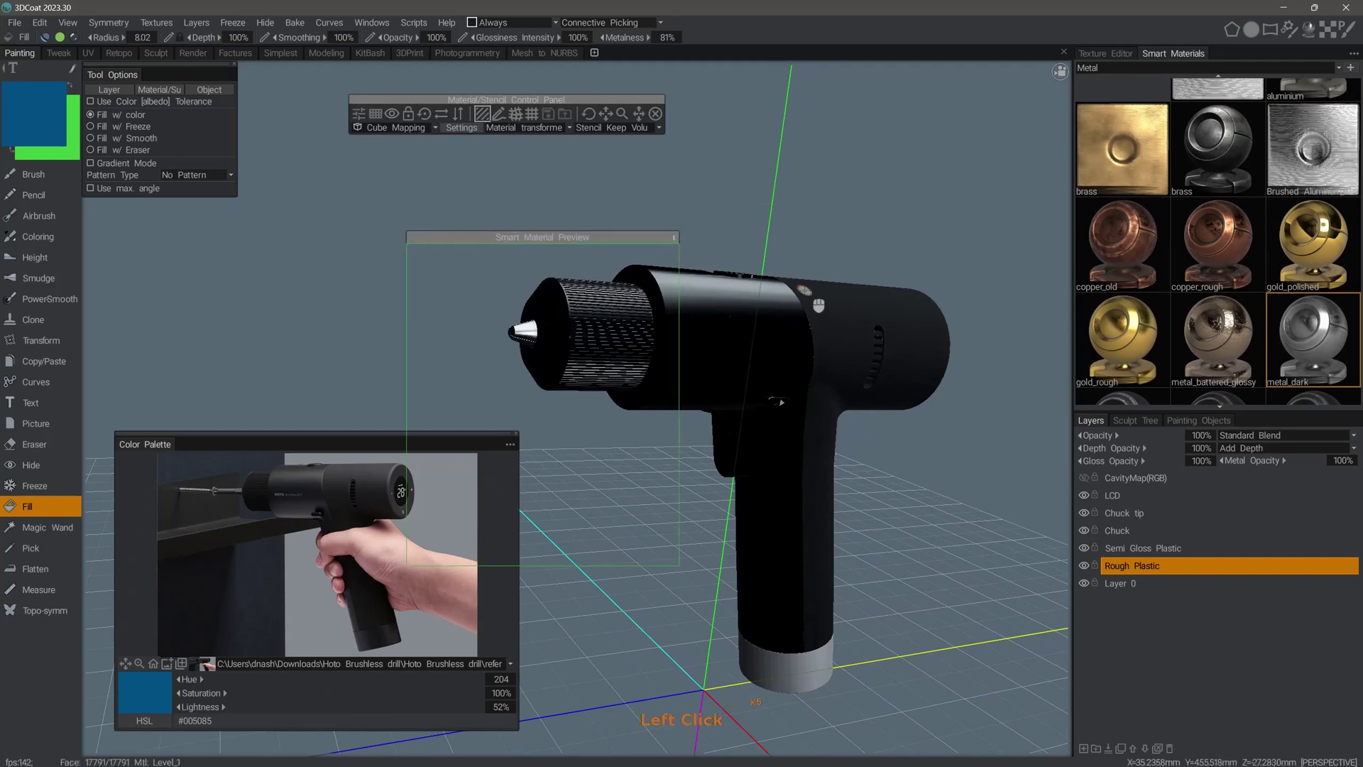
left_click(674, 239)
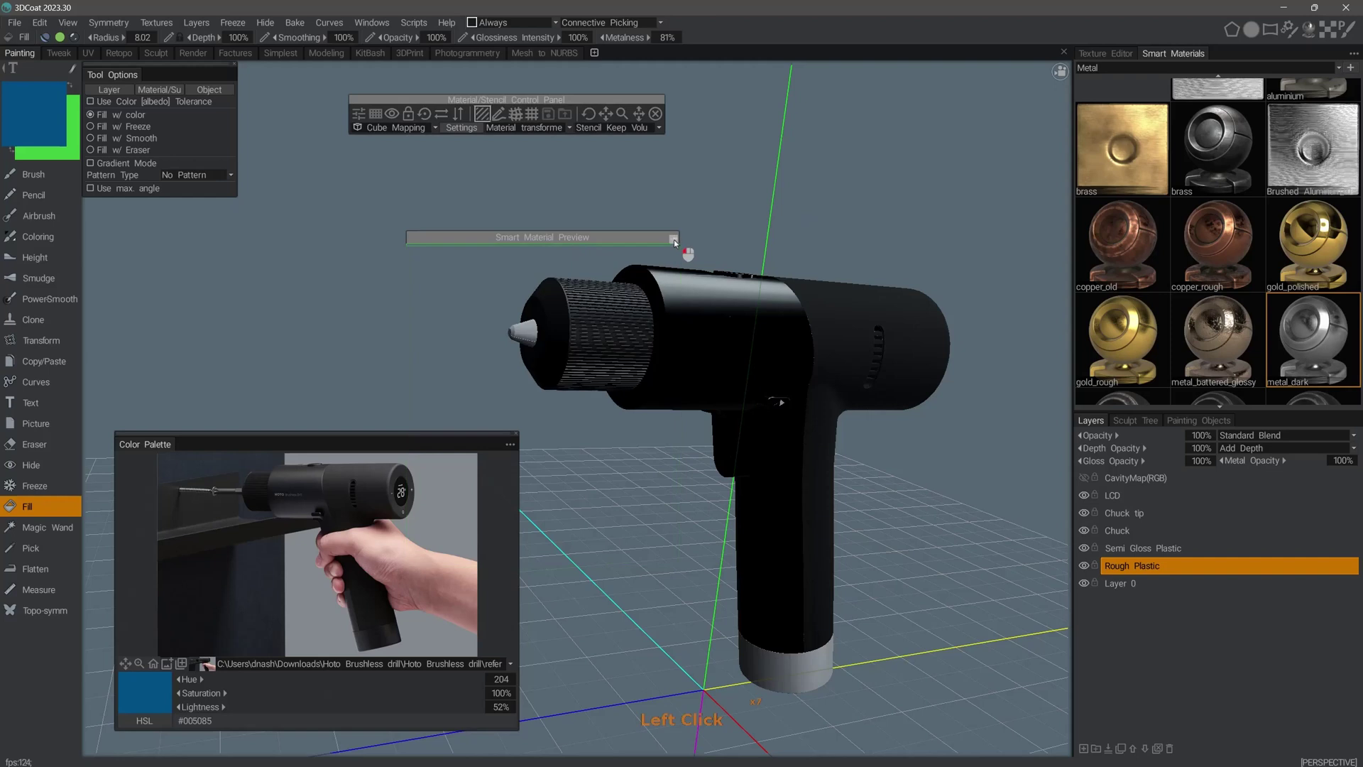
left_click_drag(621, 237, 575, 174)
key("z")
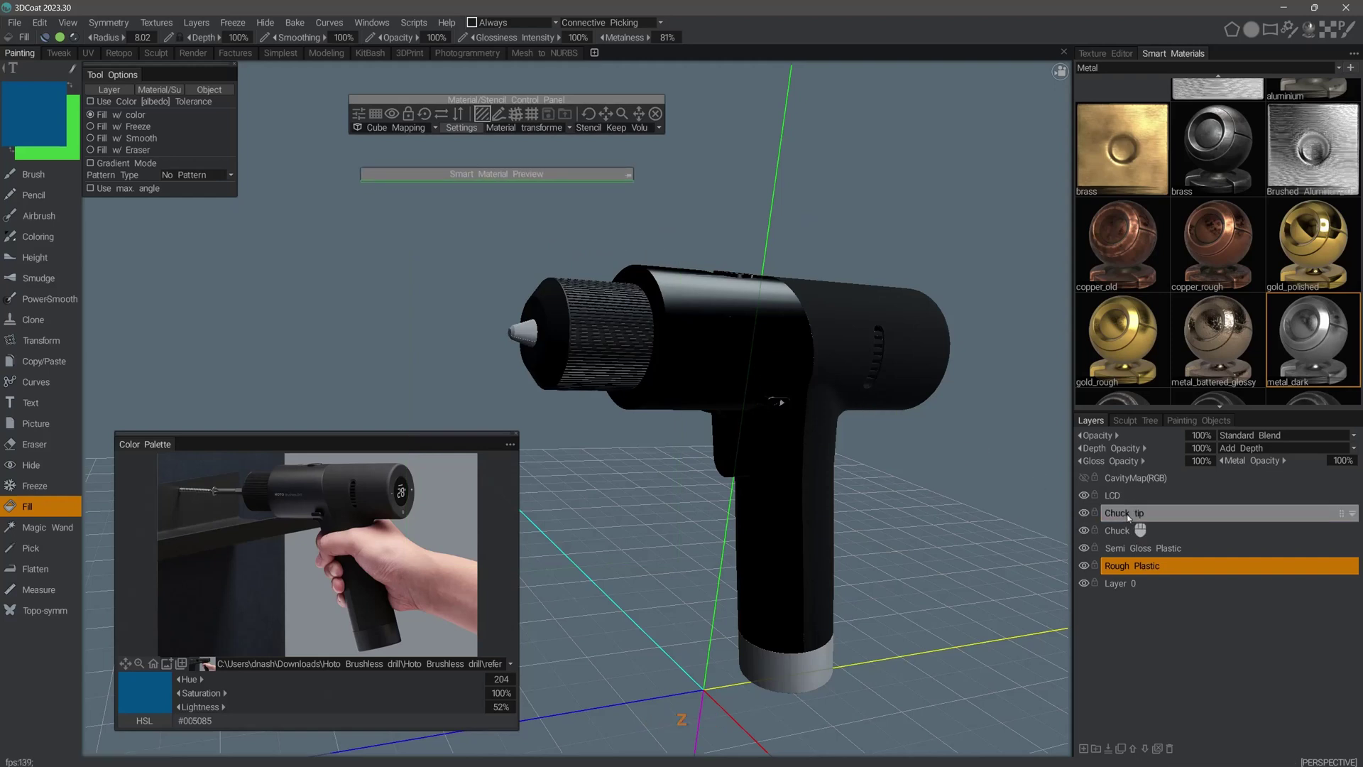
Fill the chuck's pointed tip with metal_dark on the Chuck tip layer
left_click(1129, 514)
left_click_drag(397, 290, 497, 302)
left_click(601, 323)
left_click_drag(589, 338, 697, 384, "alt")
left_click(628, 334)
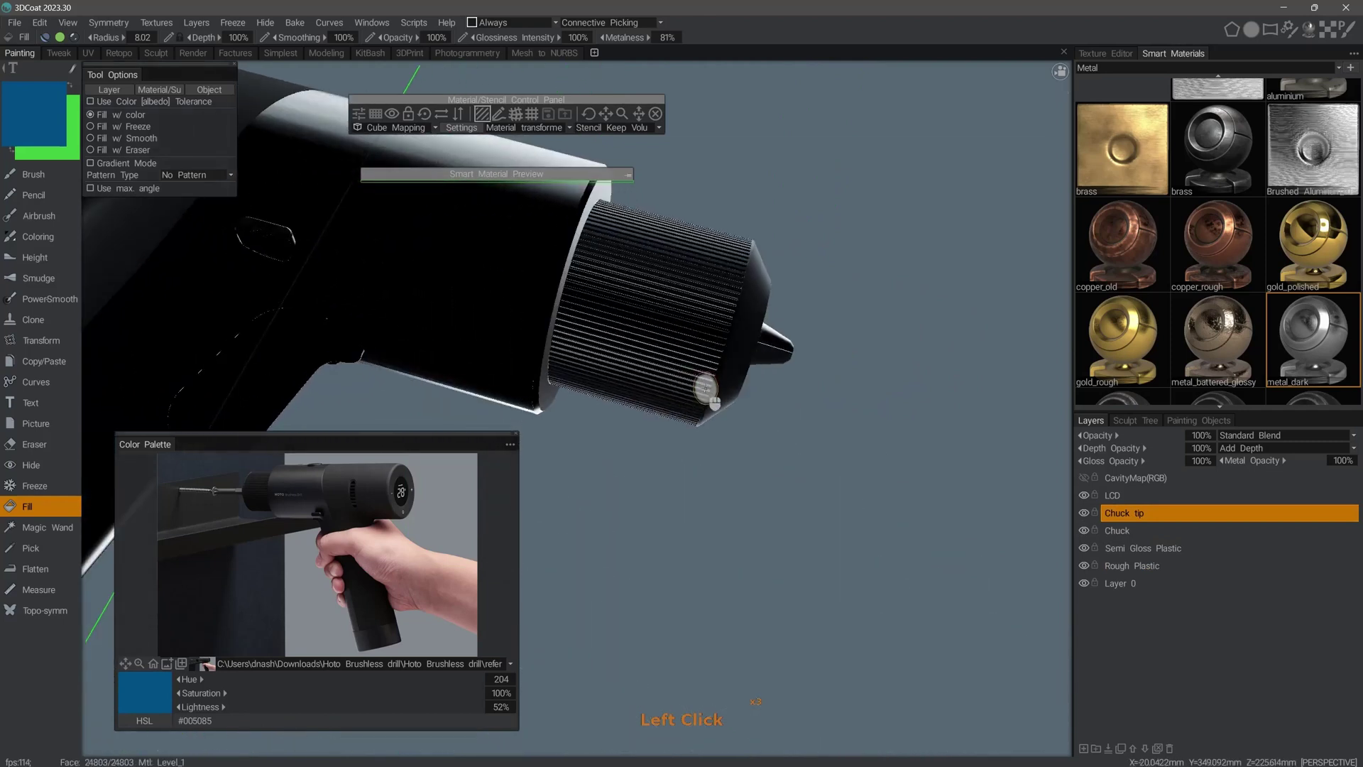
left_click(779, 359)
middle_click(790, 402)
middle_click_drag(803, 390, 585, 311)
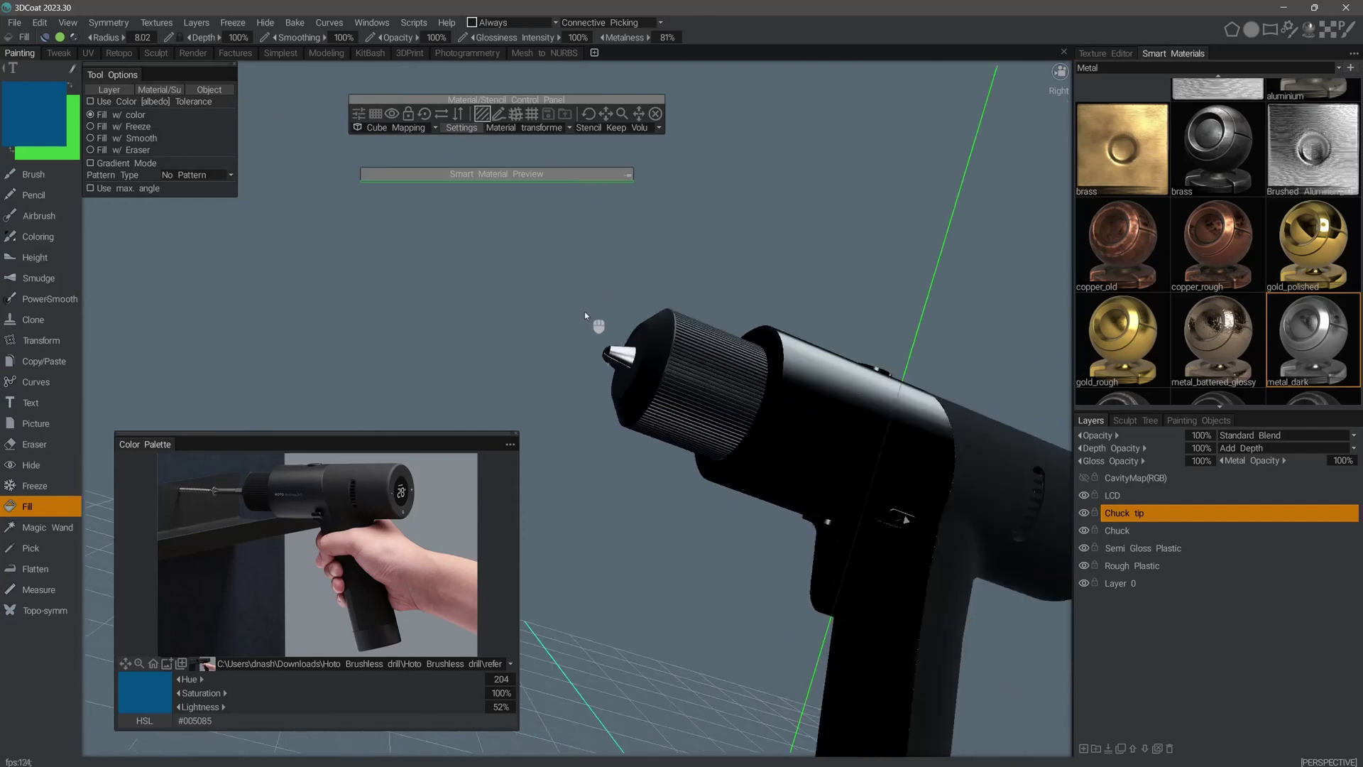
Make Semi Gloss Plastic the active layer and open the Mtl. history panel beside the drill
scroll(585, 311, "down", 3)
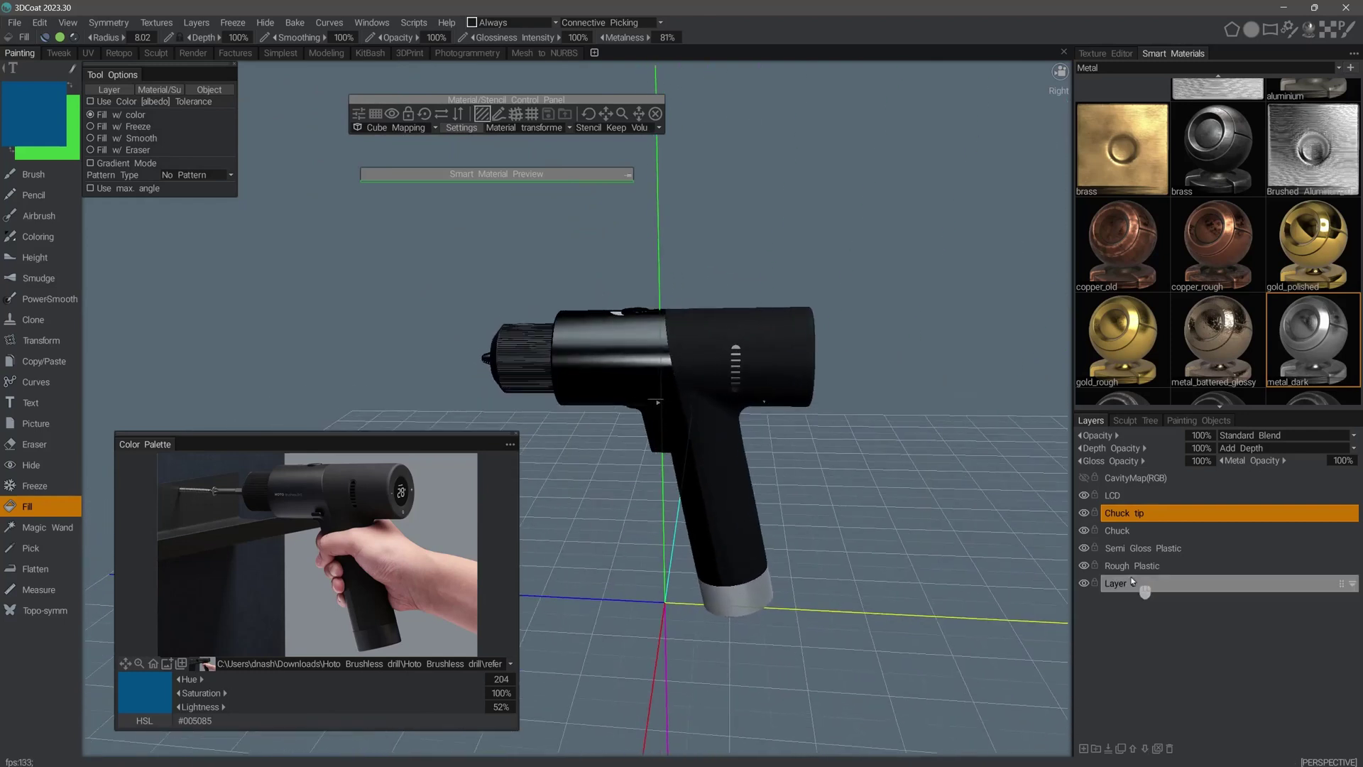
left_click(1134, 548)
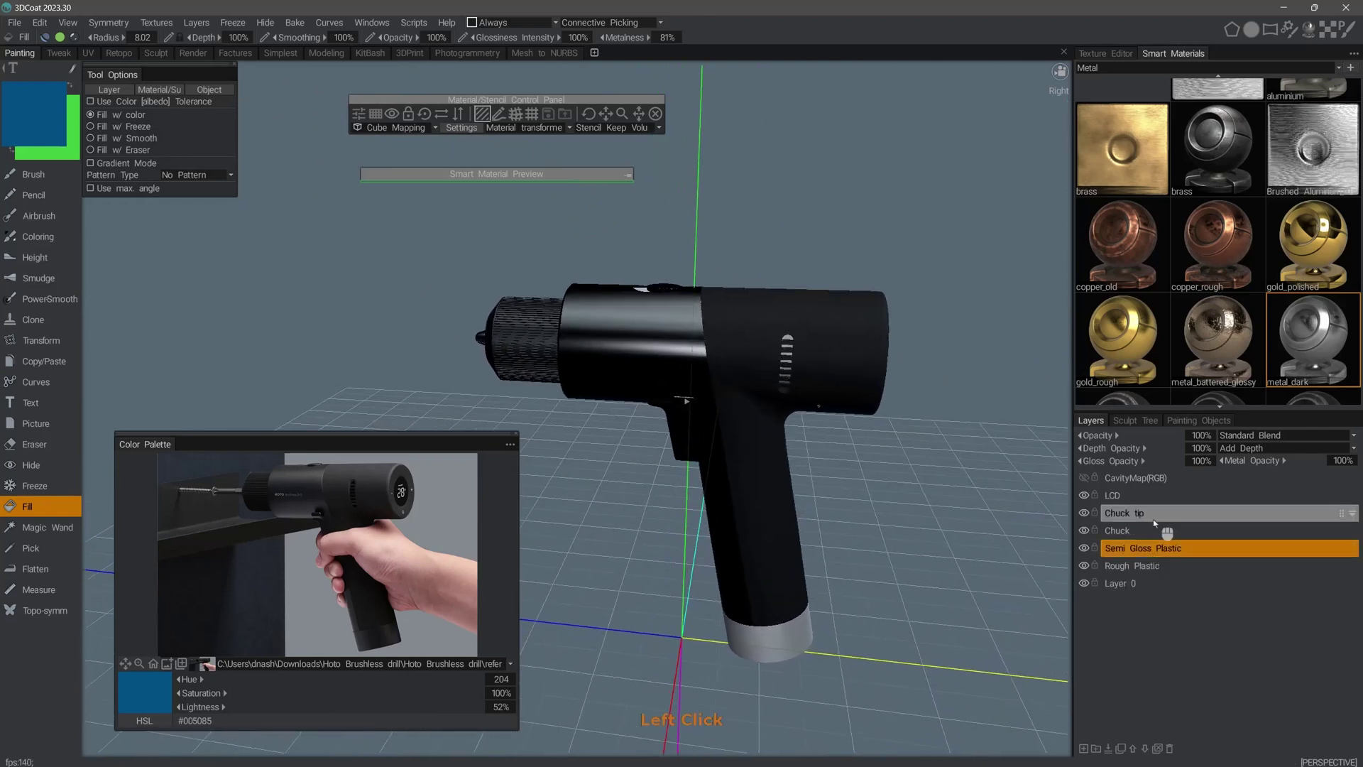
left_click_drag(919, 276, 820, 311)
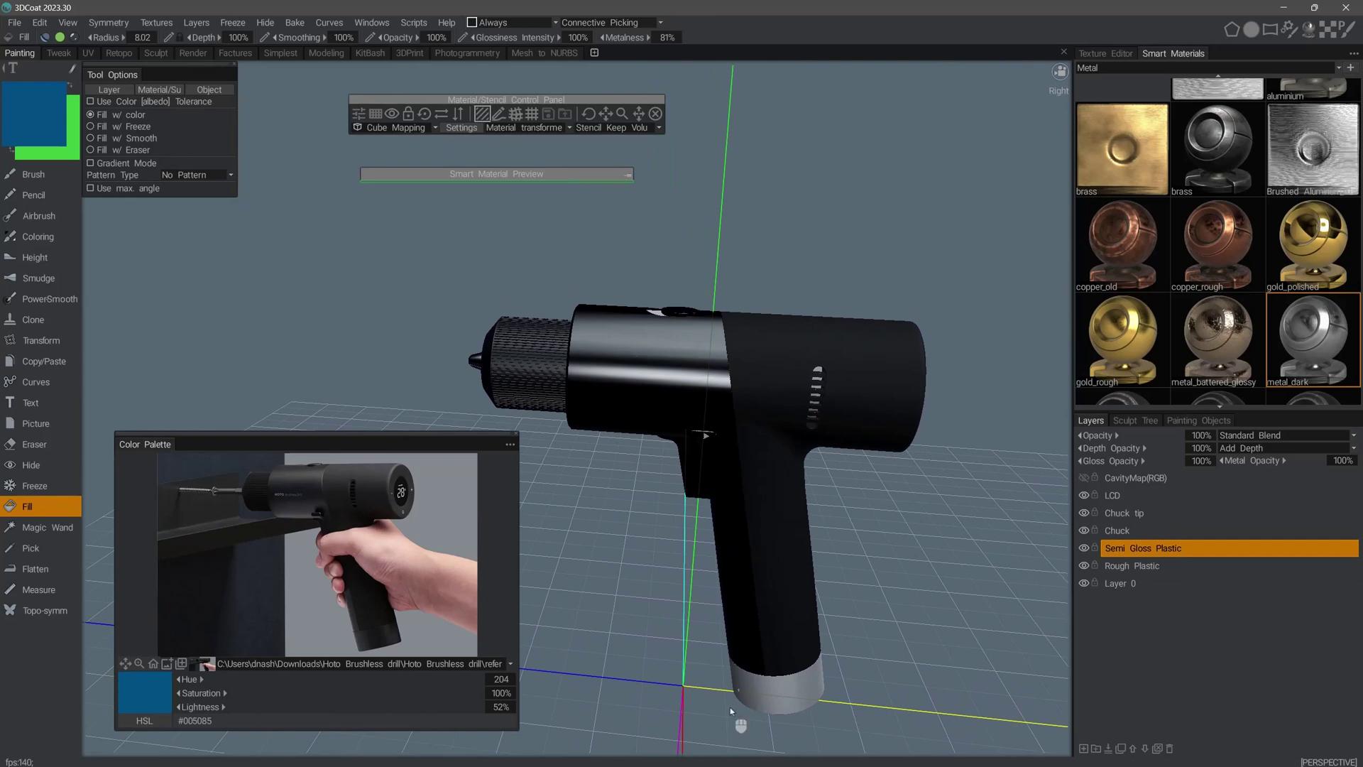
middle_click_drag(787, 707, 788, 671)
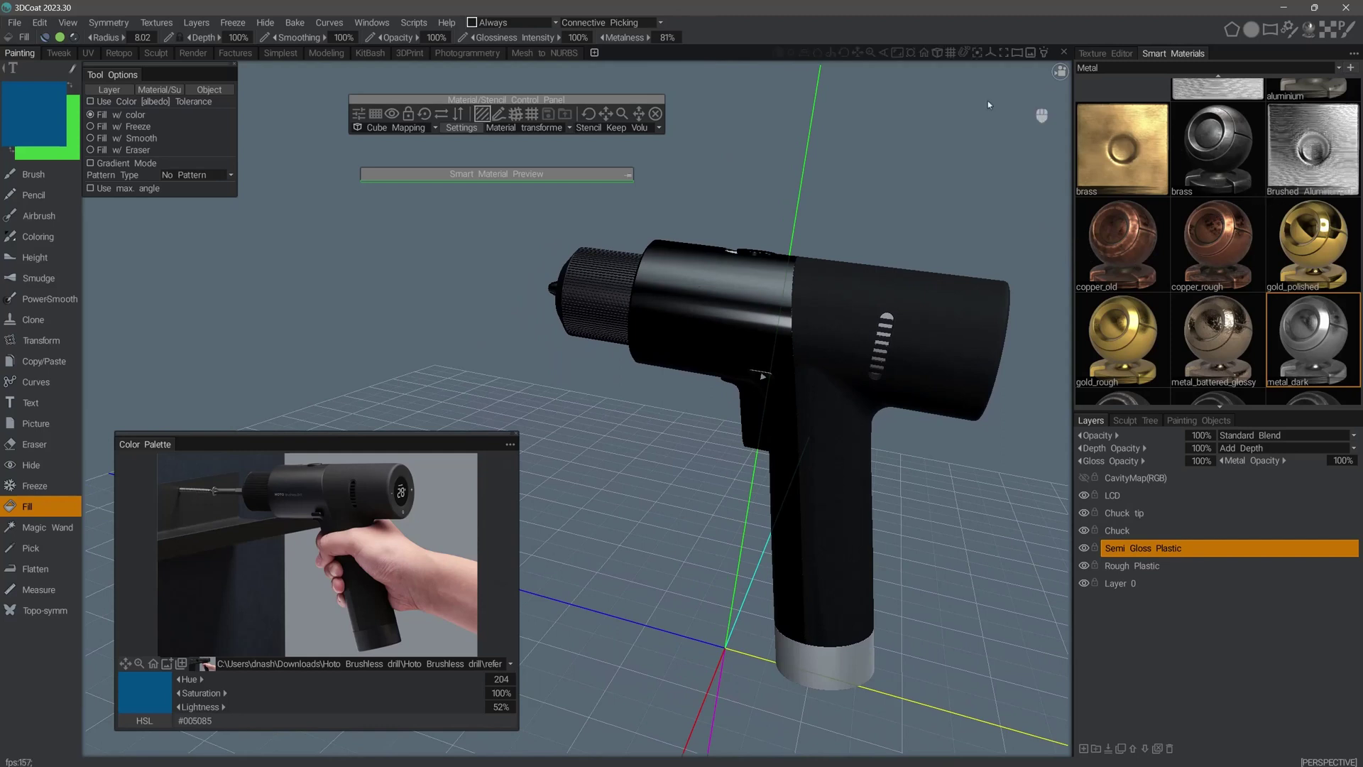
left_click(378, 25)
mouse_move(387, 41)
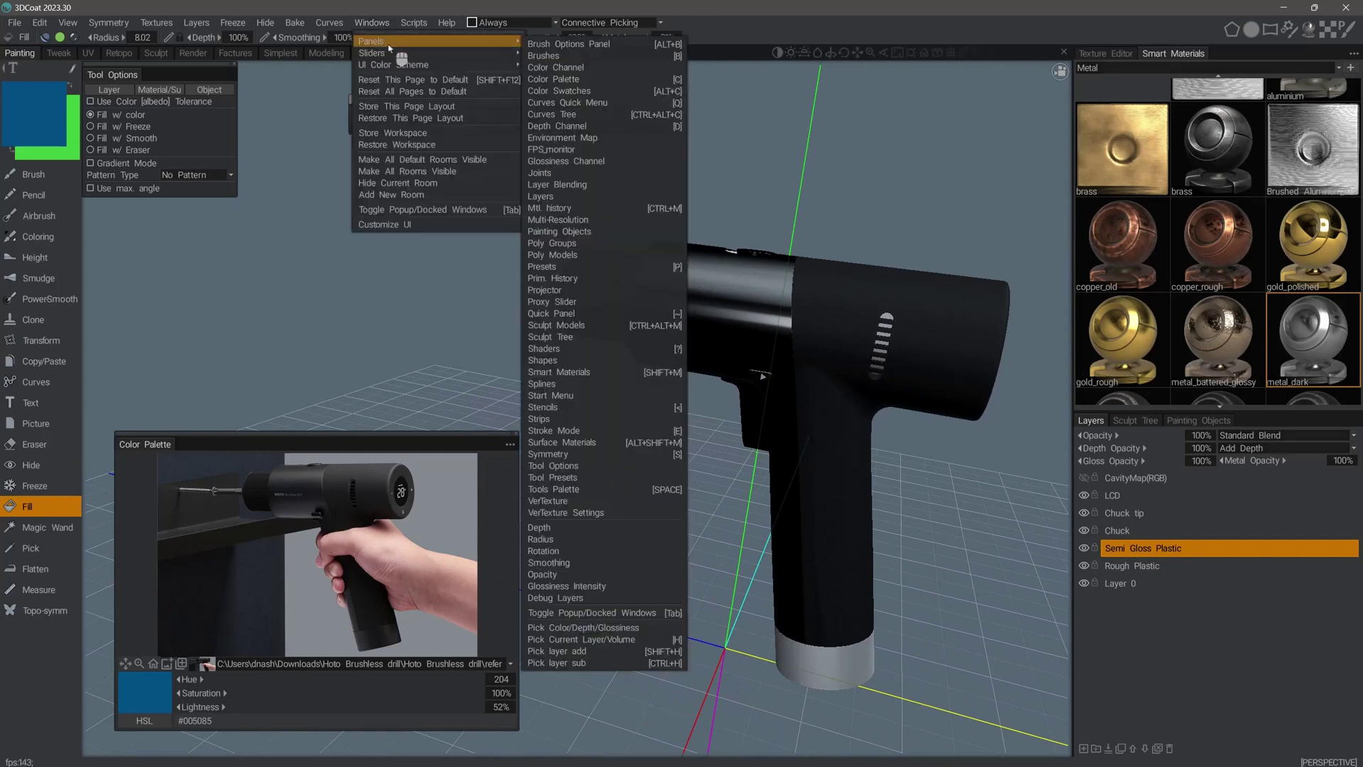
left_click(615, 208)
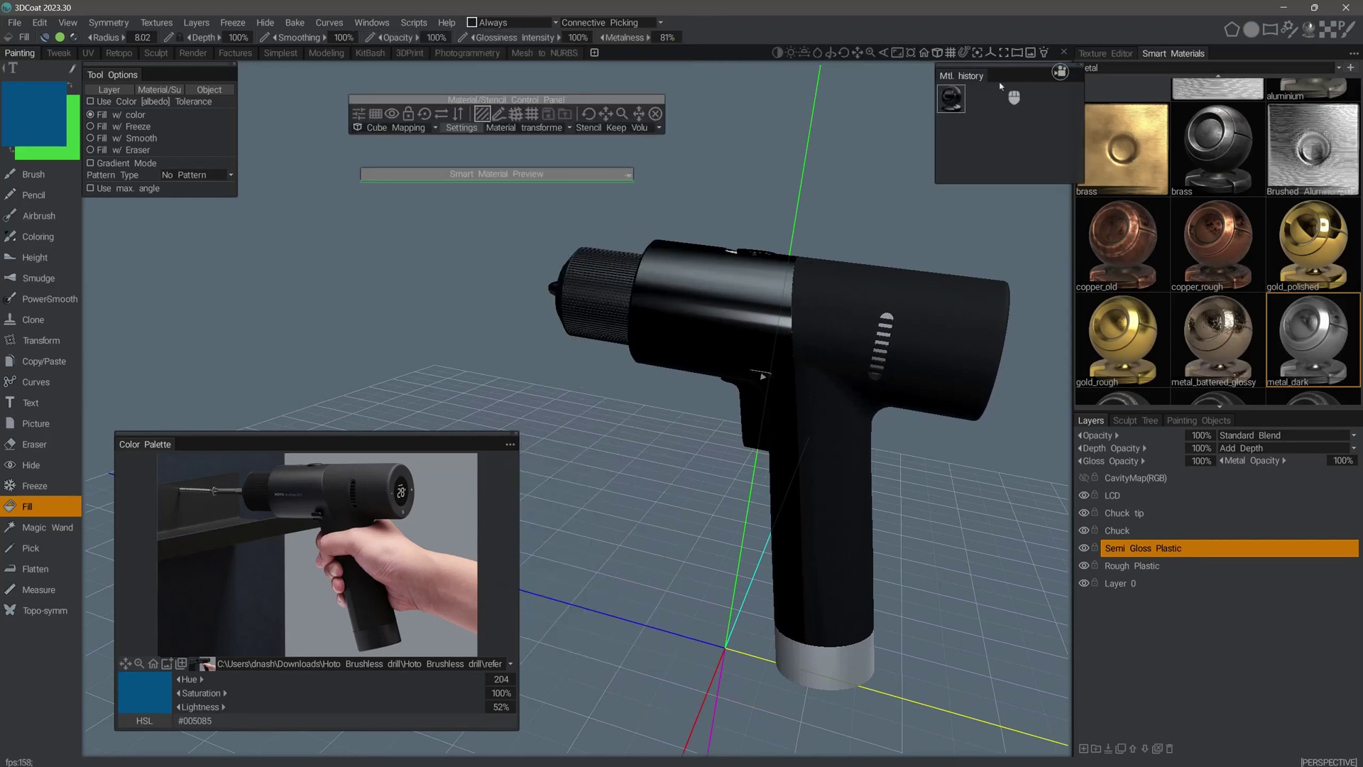
left_click_drag(1004, 74, 979, 132)
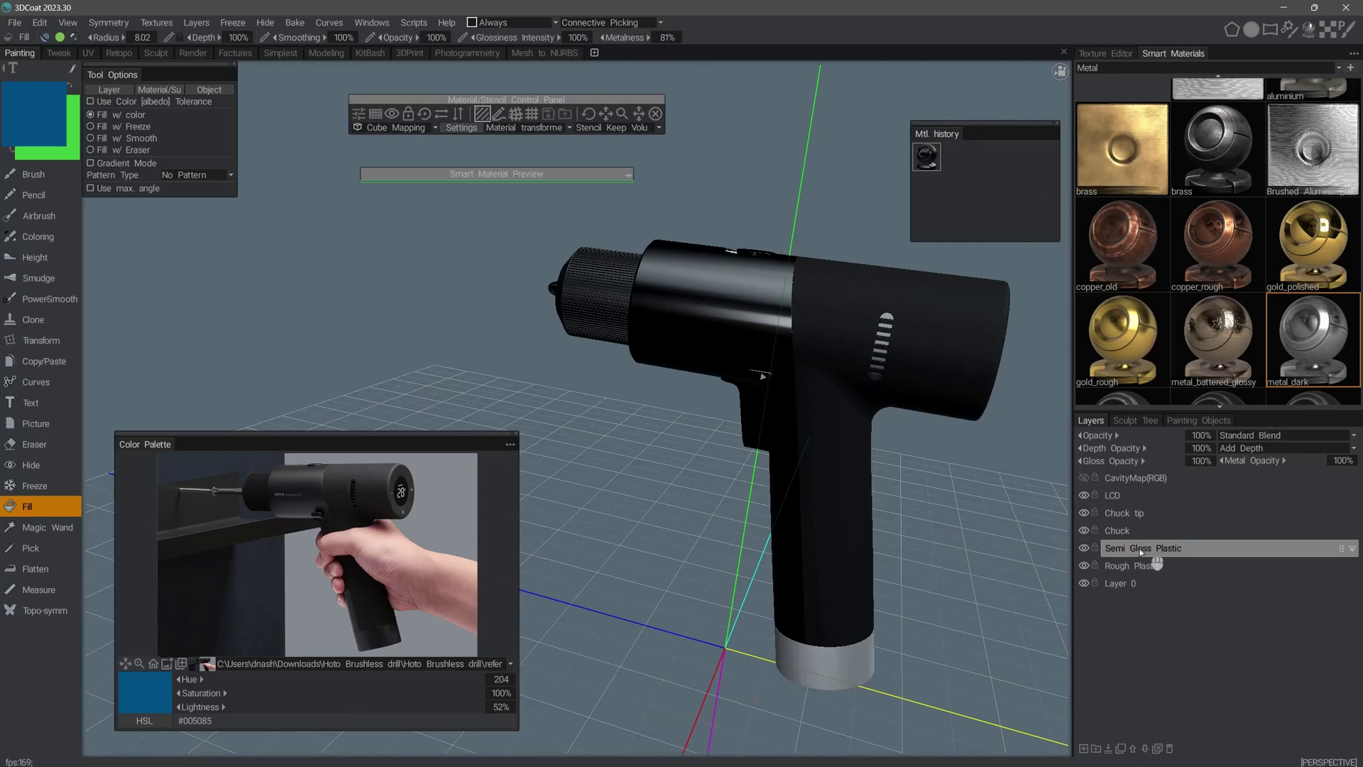
Attach the material stored in the material history to the Semi Gloss Plastic layer
left_click_drag(1142, 553, 1146, 552)
right_click(927, 157)
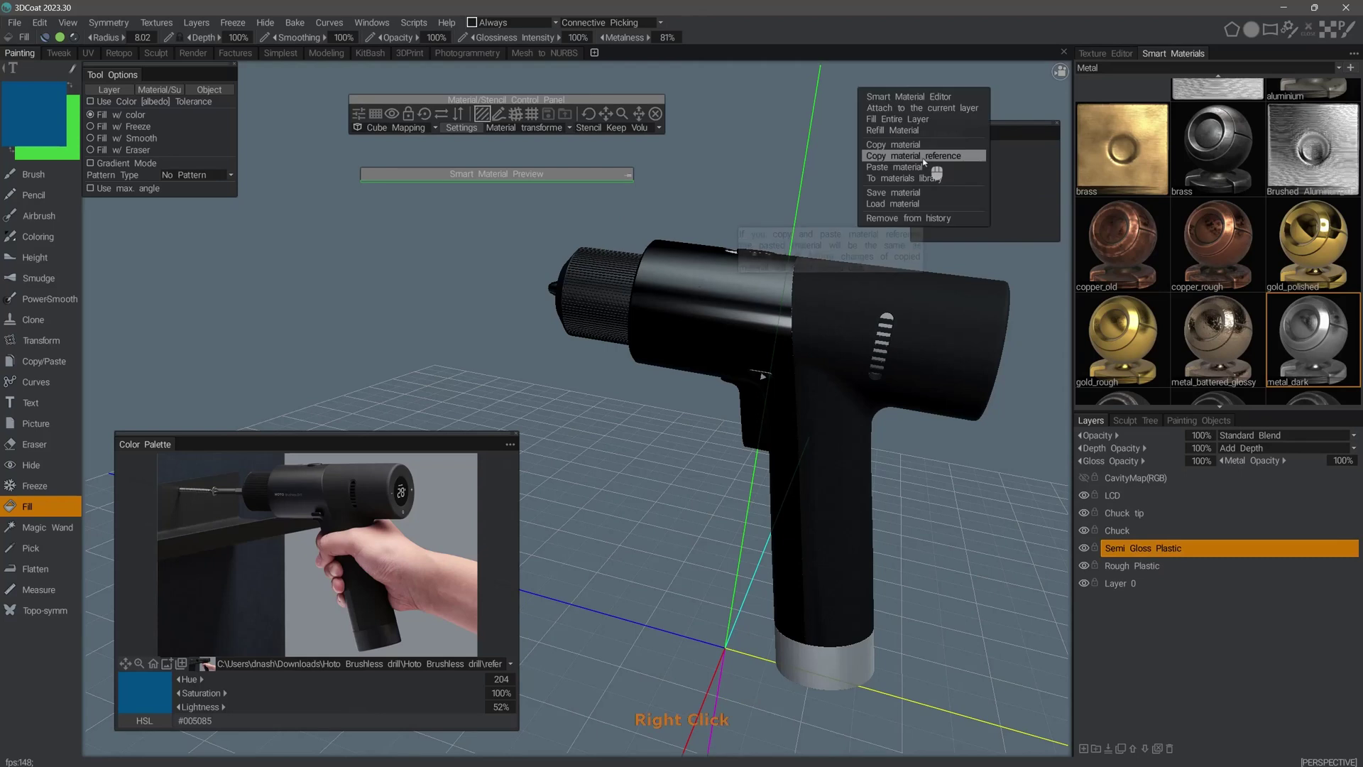
left_click(942, 110)
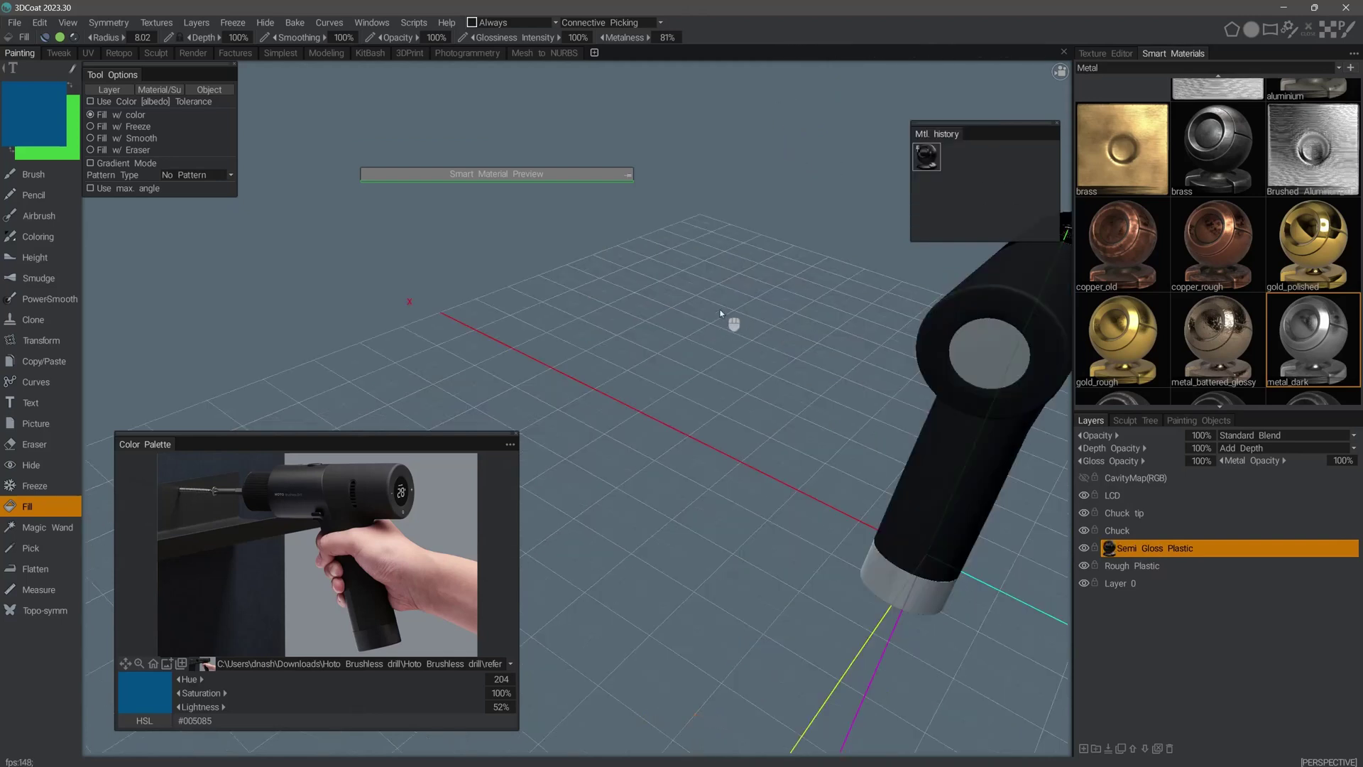
Fill the cap at the bottom of the handle with the history material on the Semi Gloss Plastic layer
left_click_drag(721, 313, 816, 426)
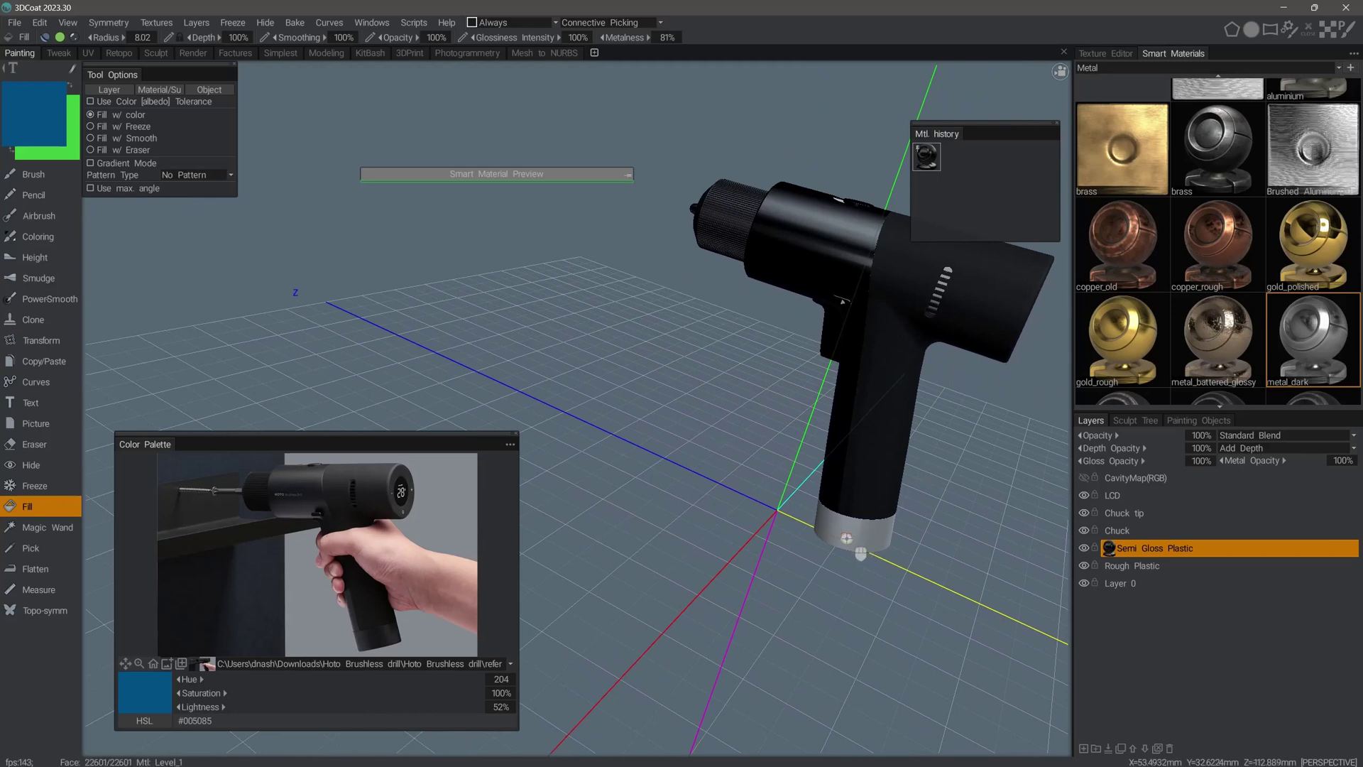
left_click_drag(856, 536, 902, 270)
double_click(931, 161)
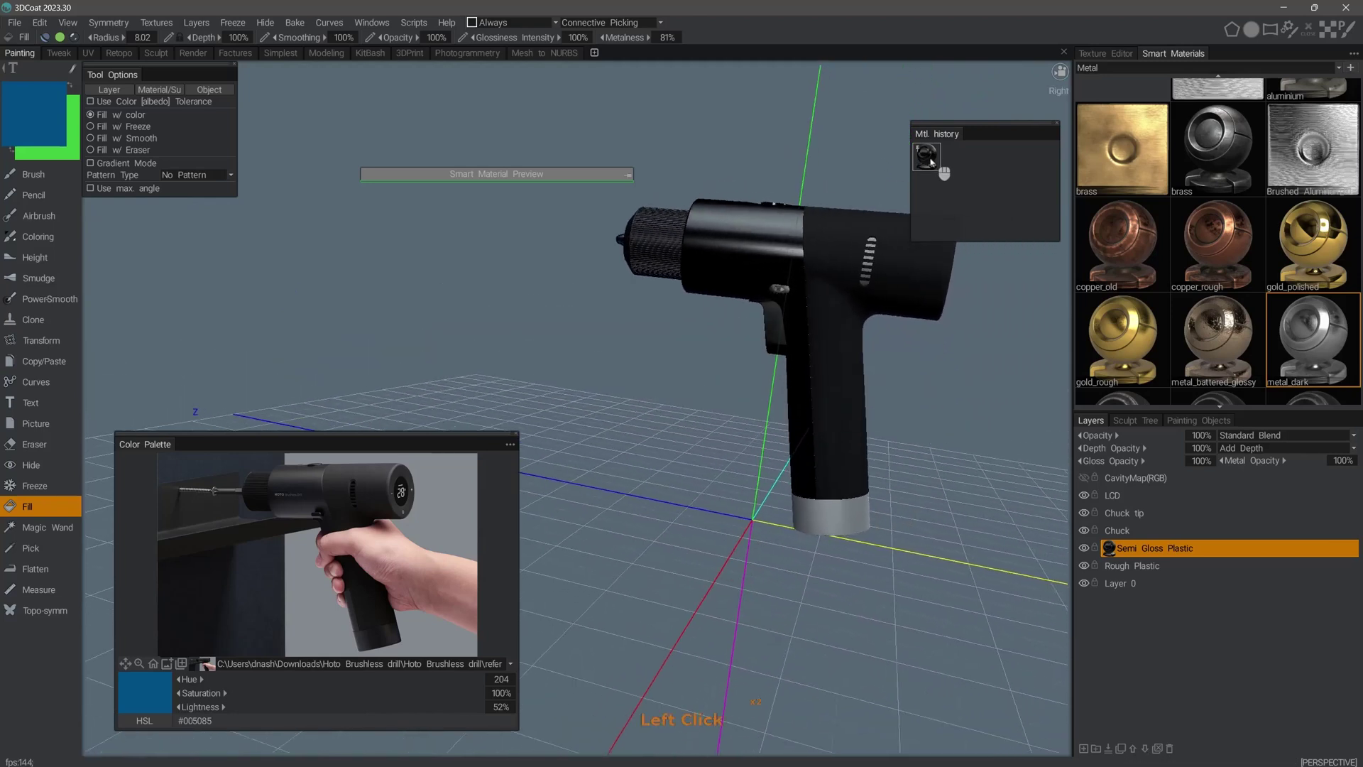
double_click(931, 161)
left_click(1118, 551)
left_click(832, 519)
left_click(846, 533)
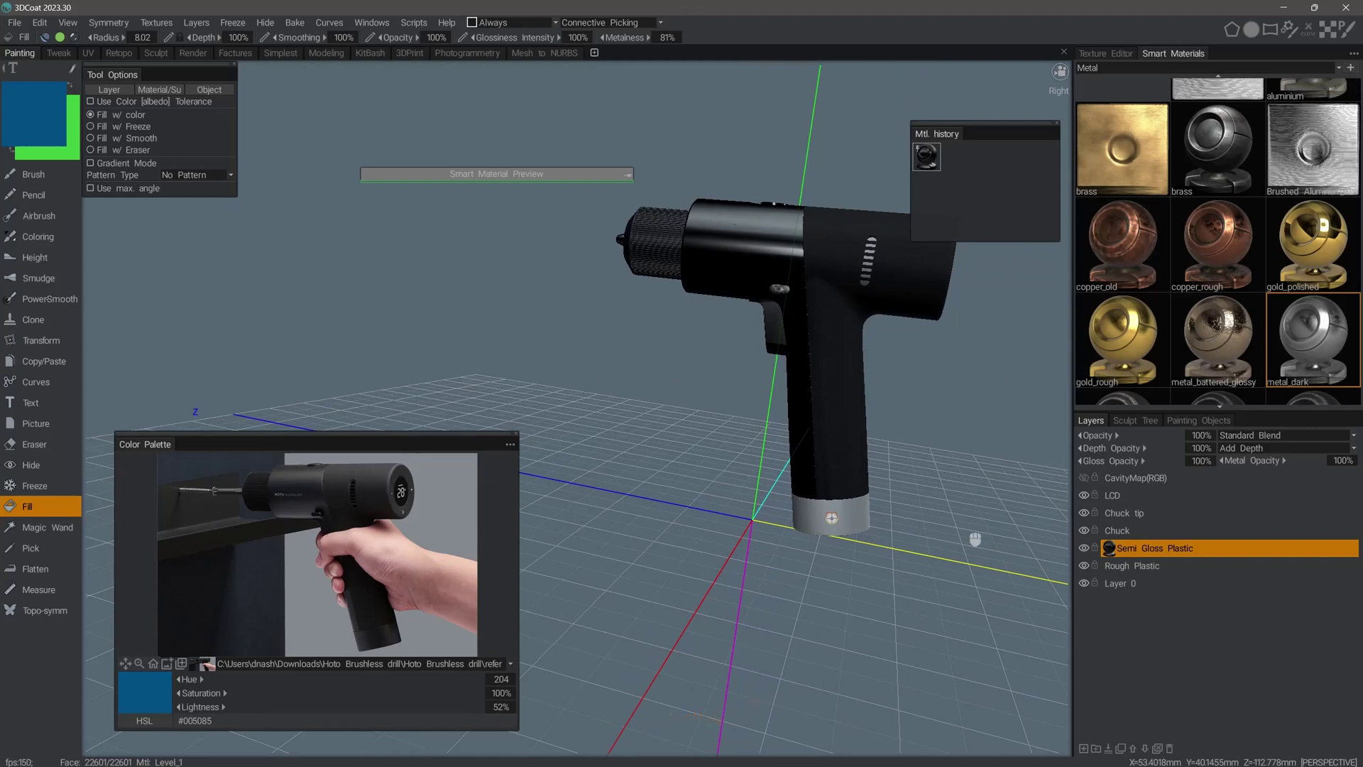
left_click(831, 519)
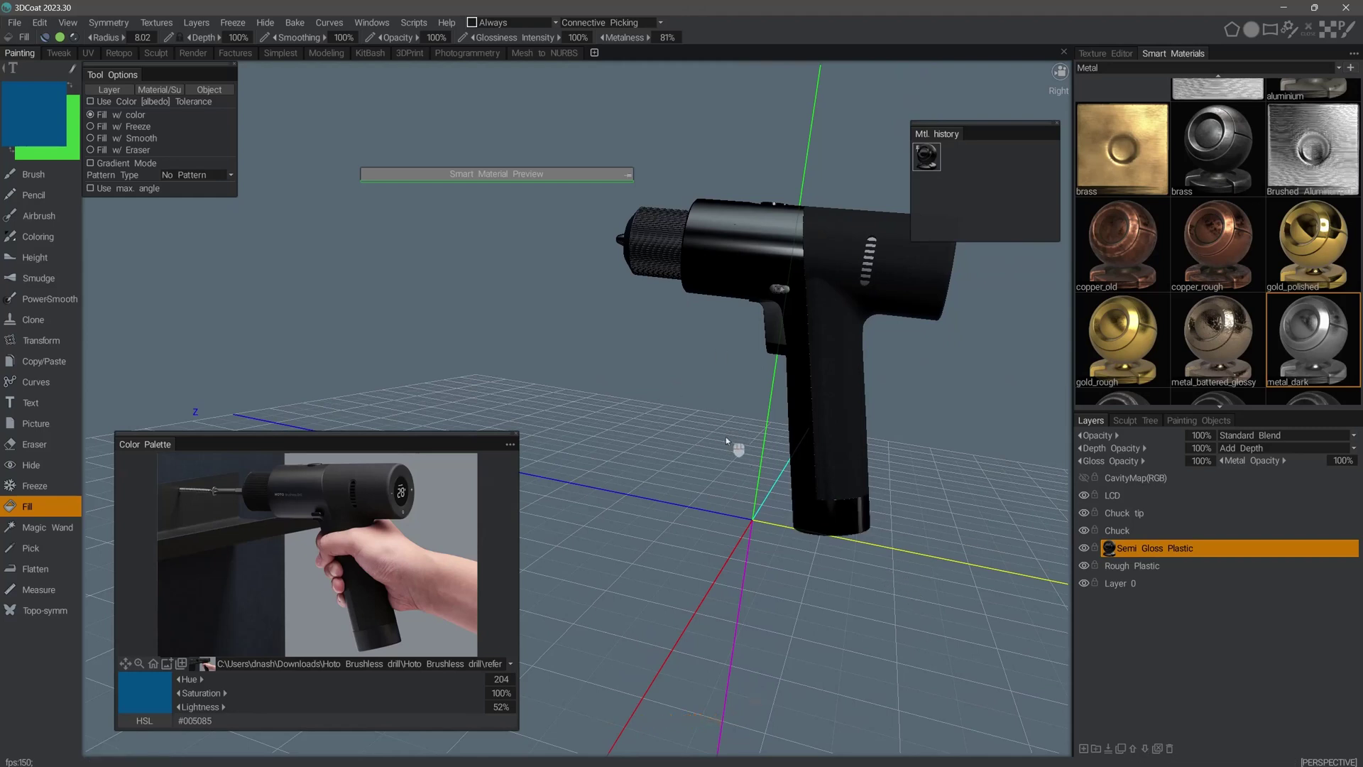
Fill the direction switch above the trigger and the side vents with the history material on the Semi Gloss Plastic layer
left_click_drag(725, 436, 628, 406)
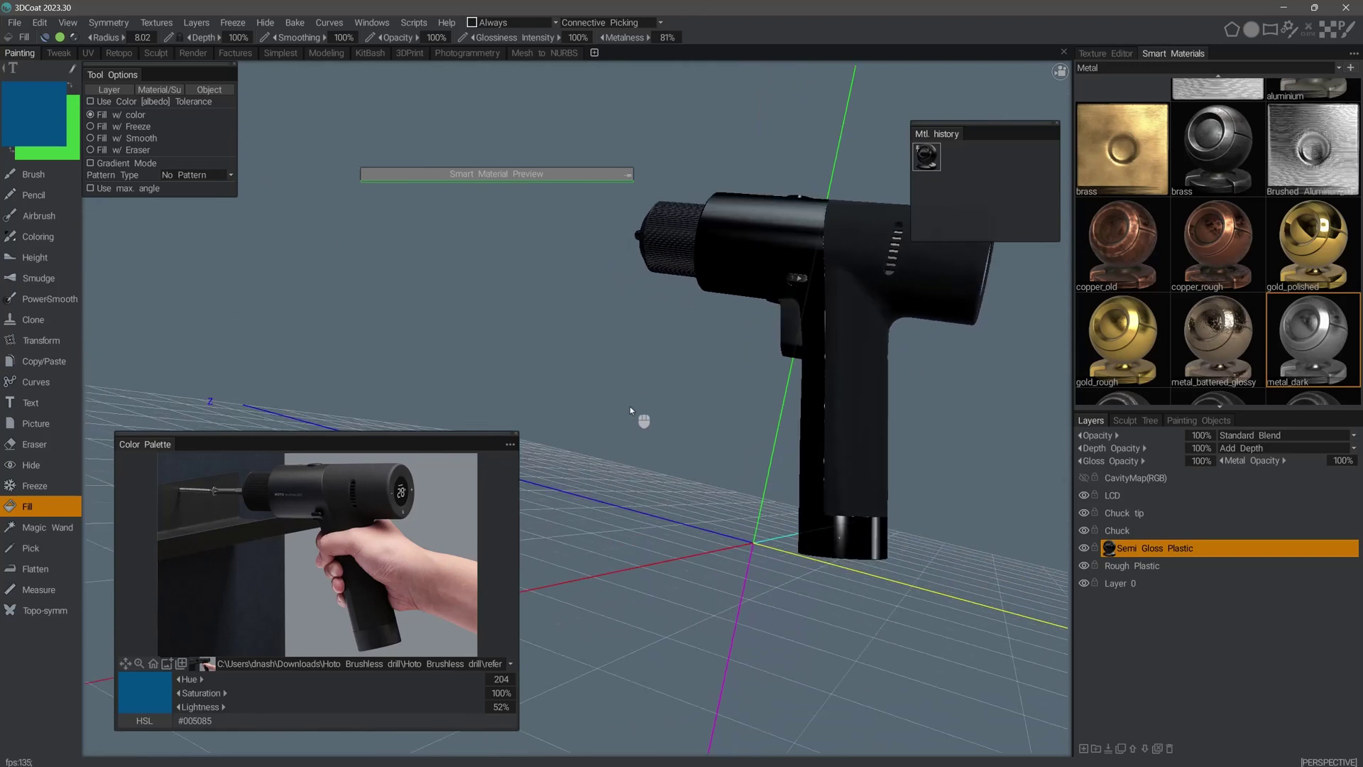
scroll(706, 337, "up", 5)
left_click_drag(634, 313, 717, 373)
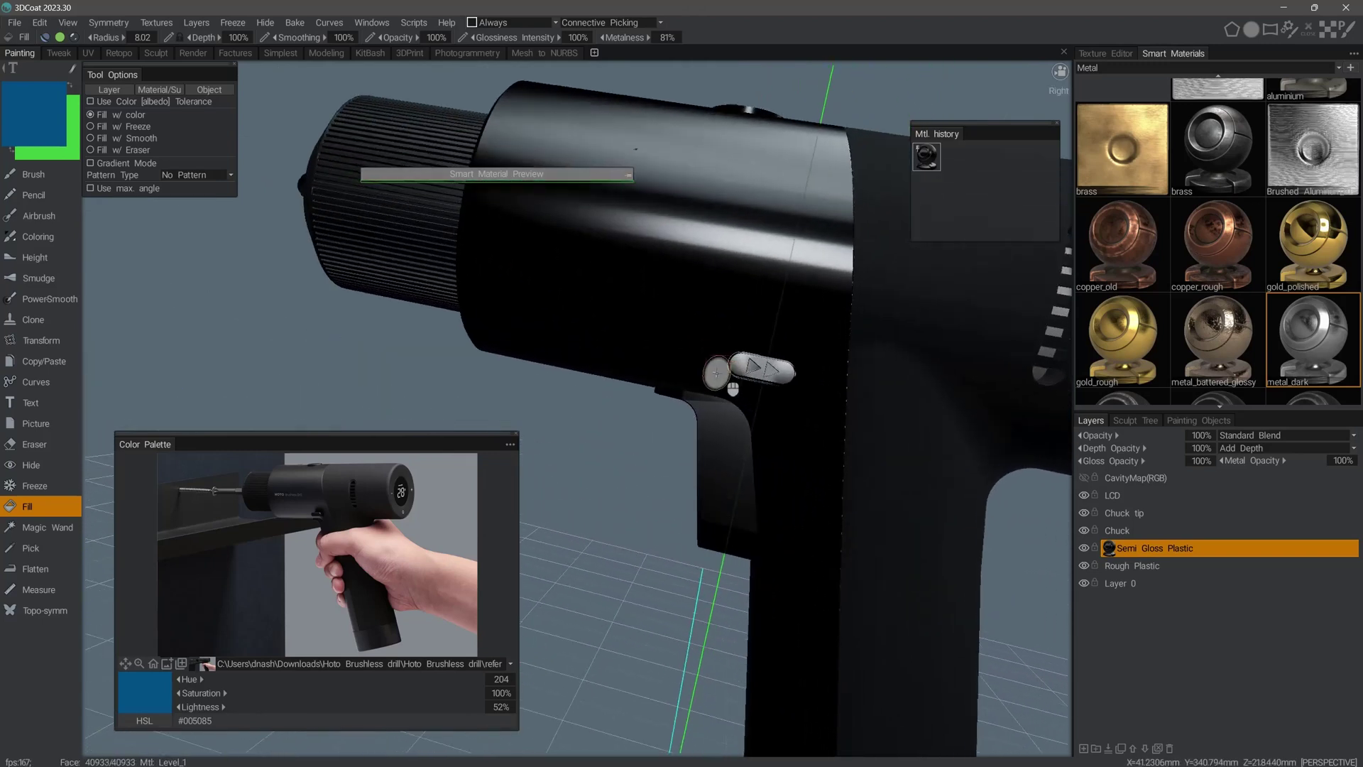
right_click_drag(717, 373, 751, 371)
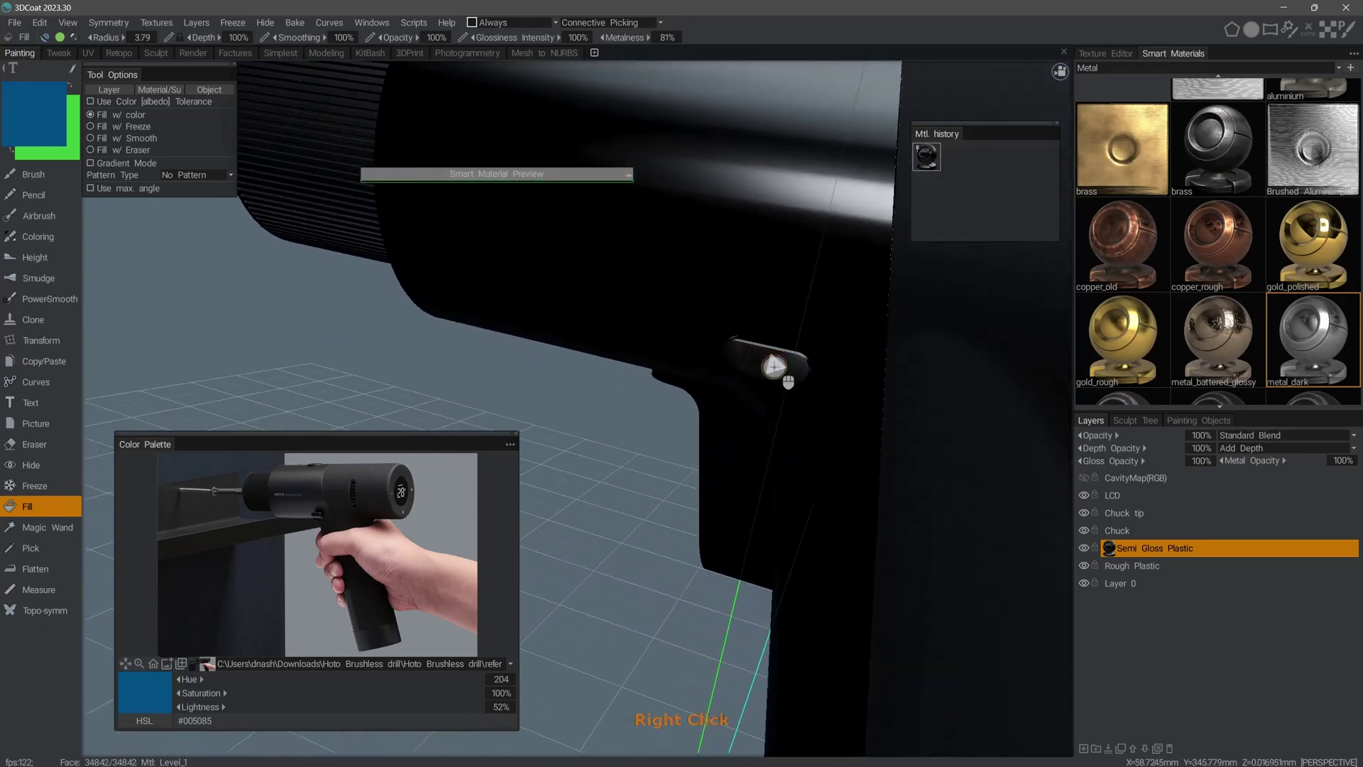
left_click_drag(806, 491, 753, 433)
scroll(523, 374, "down", 3)
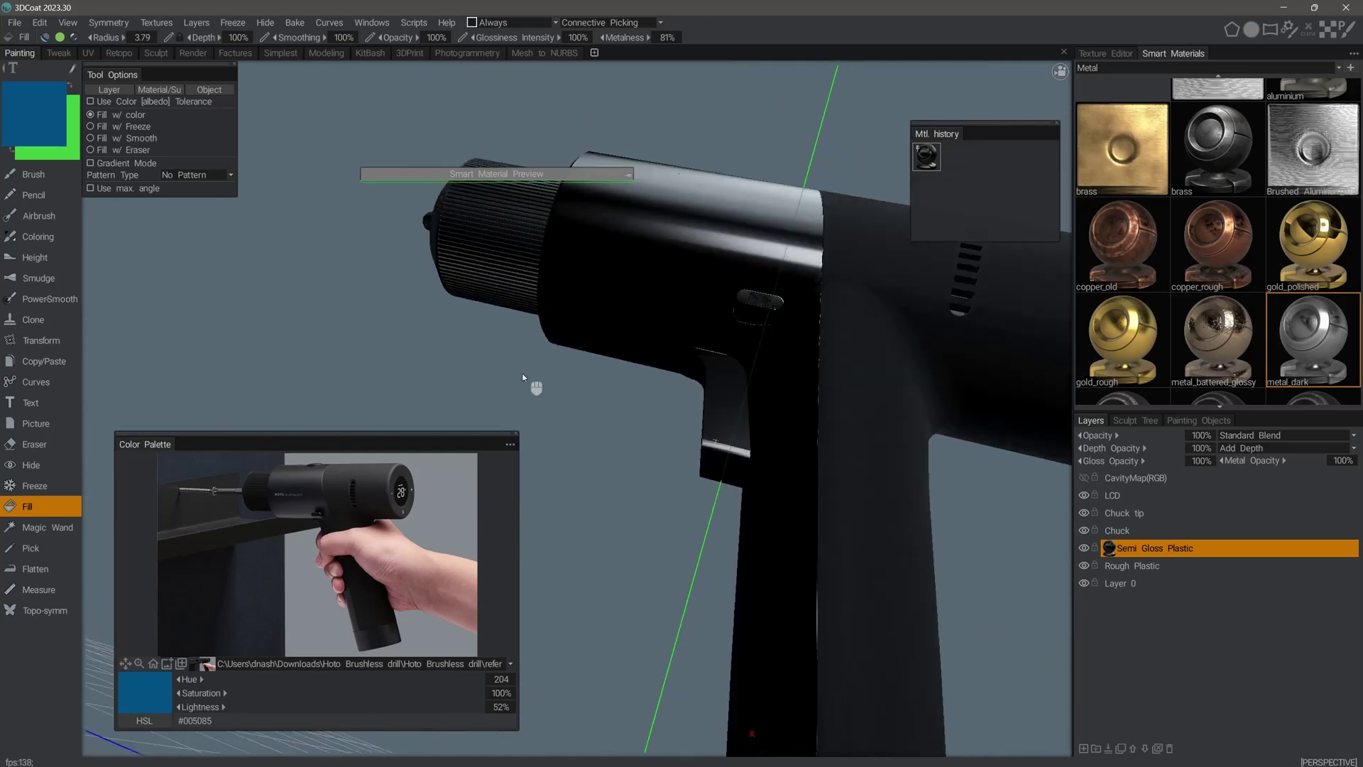
left_click_drag(523, 377, 797, 249)
scroll(595, 445, "down", 4)
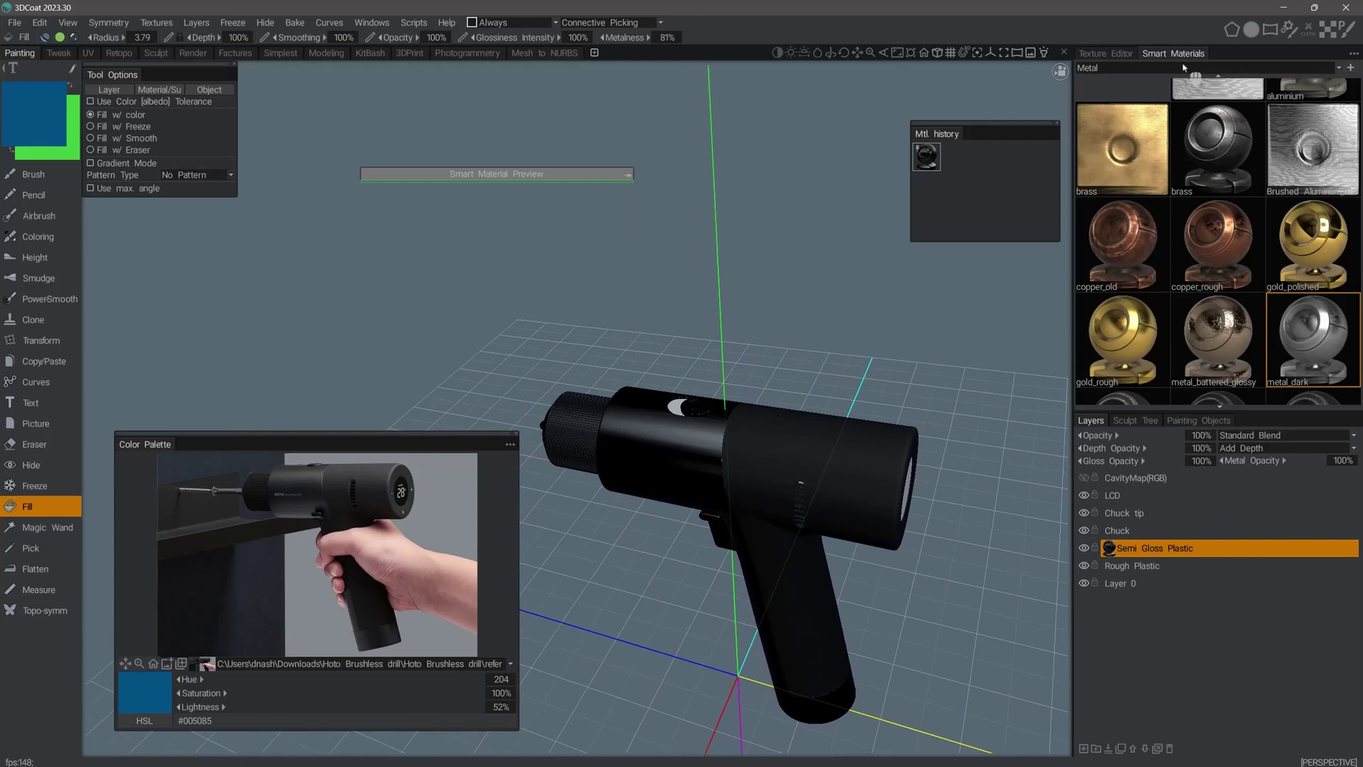
Attach Yellow_Paint_01 from the Paints smart materials to the Semi Gloss Plastic layer and restore the black material from the history
left_click(1184, 68)
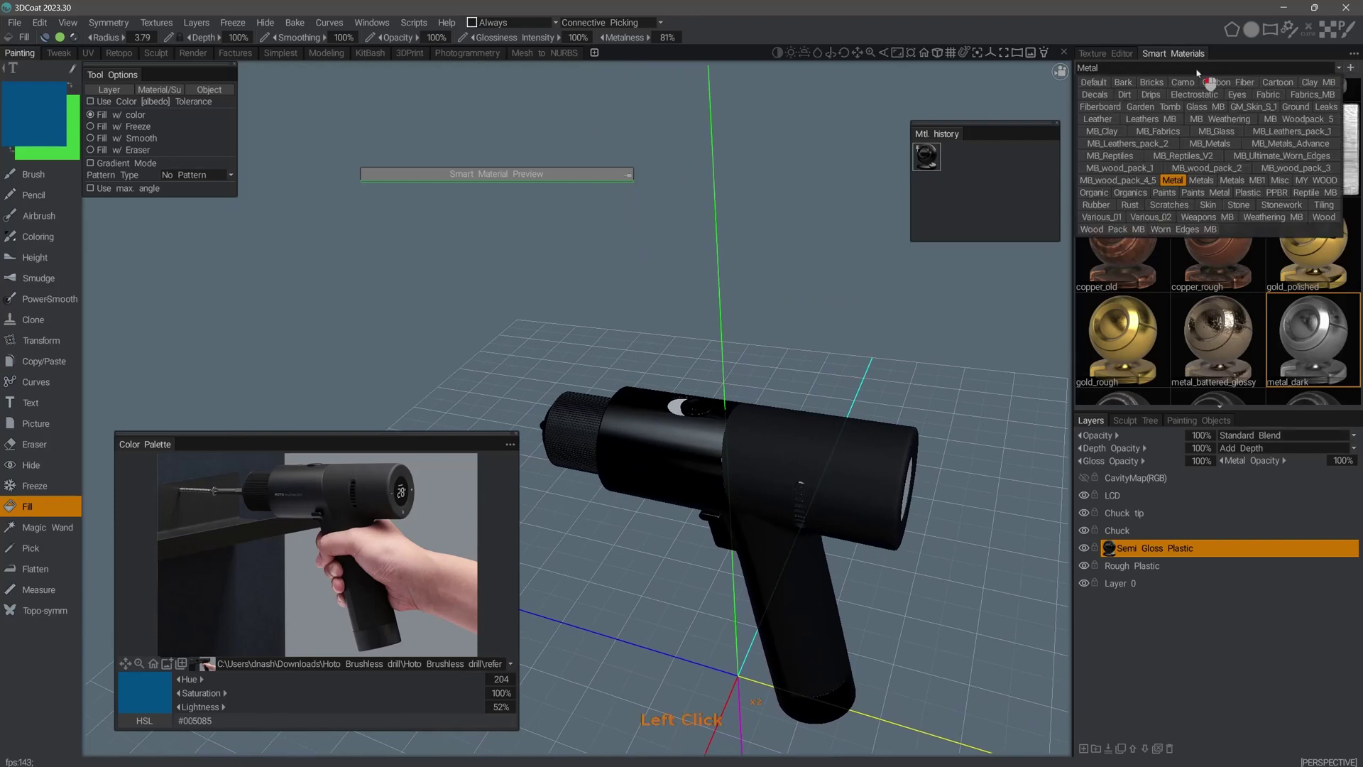
left_click(1164, 193)
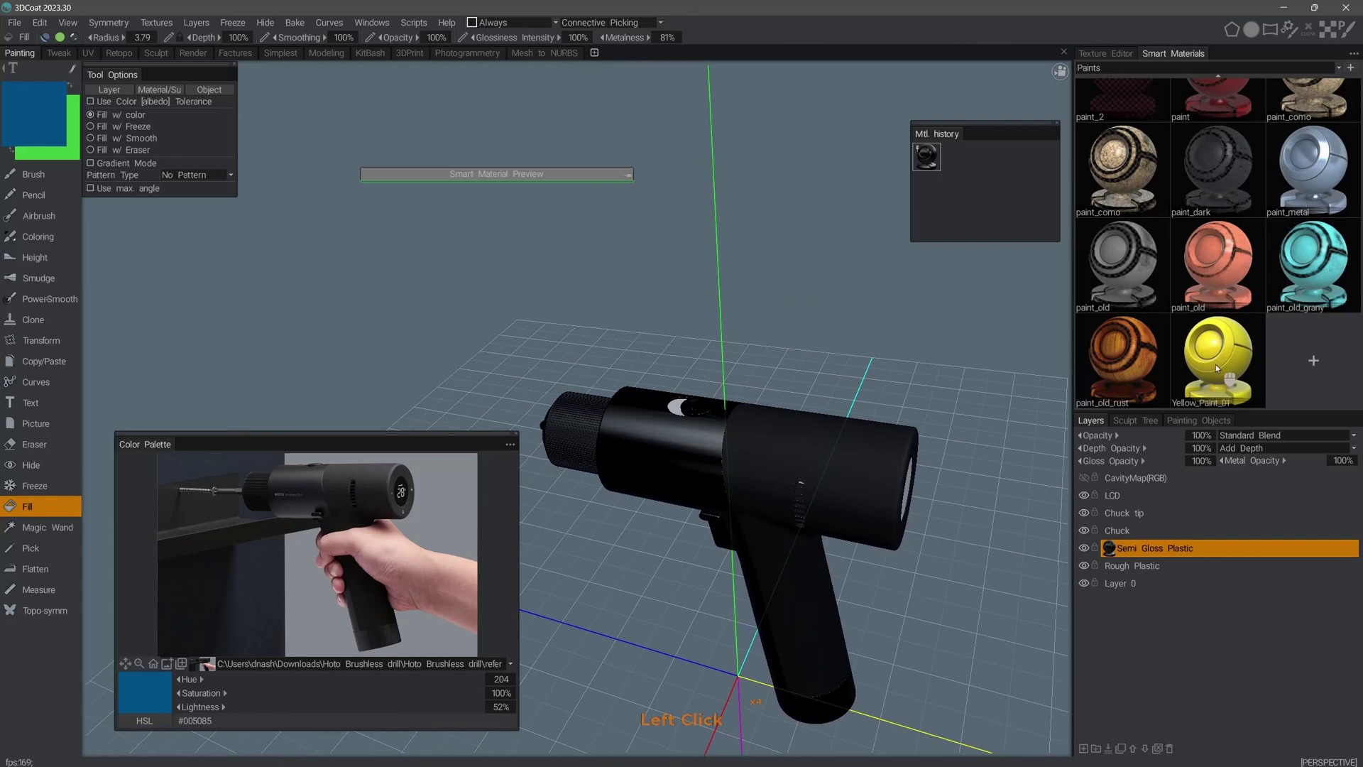
left_click_drag(956, 326, 1012, 419)
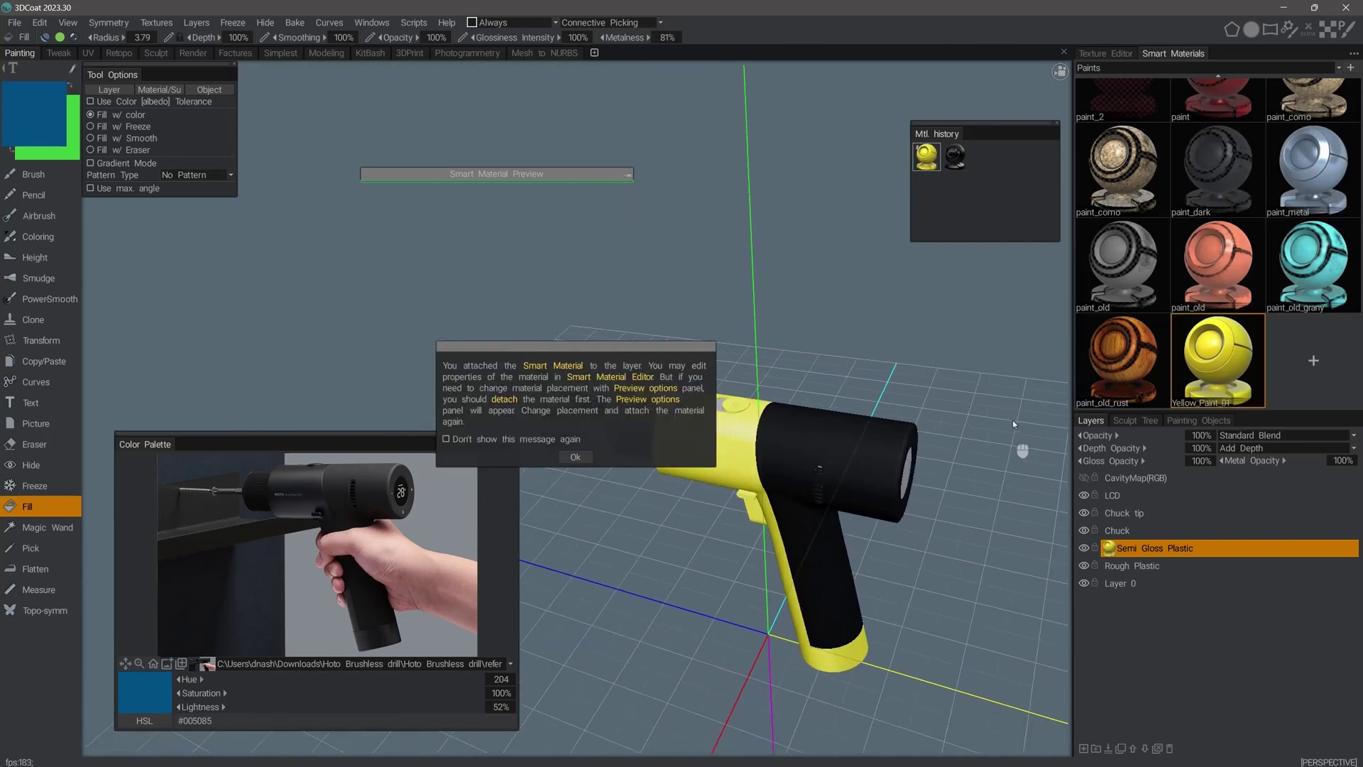
right_click_drag(1012, 420, 1024, 551)
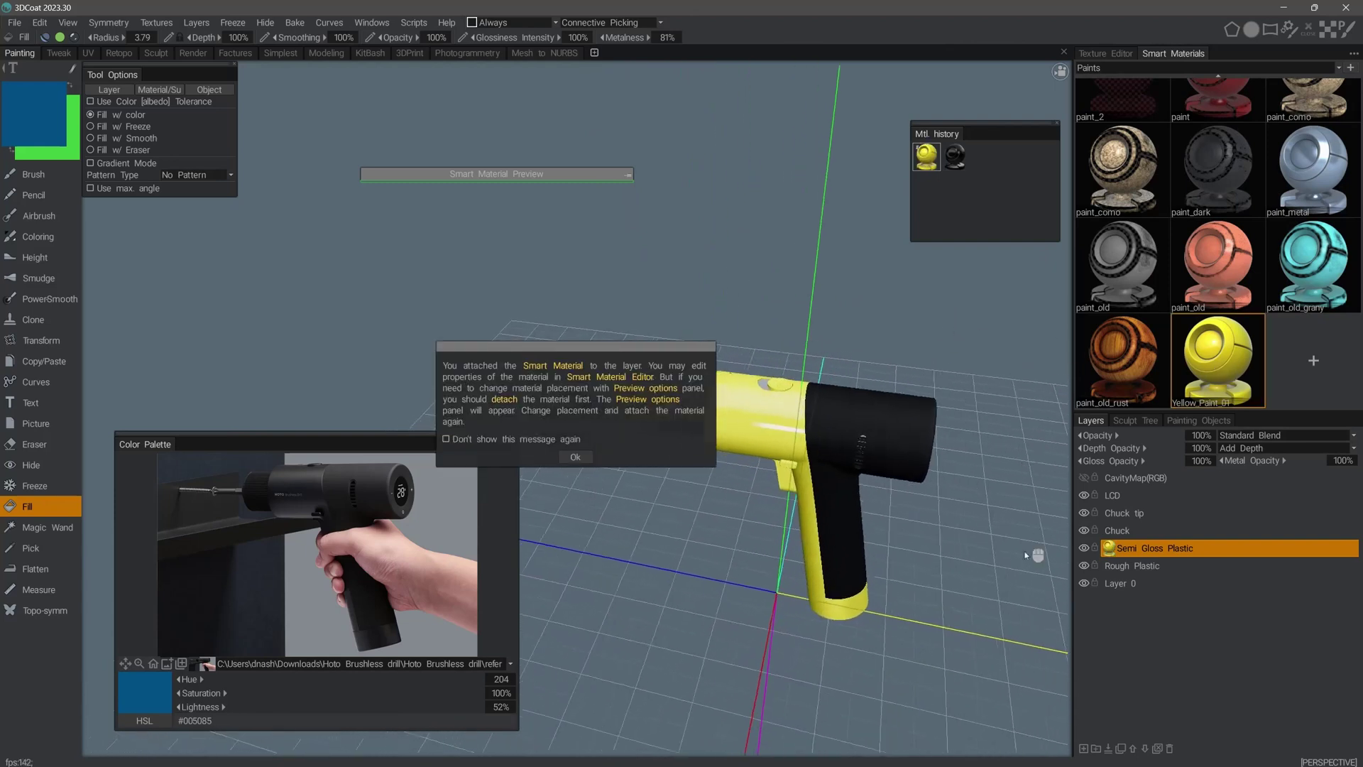
left_click(1116, 548)
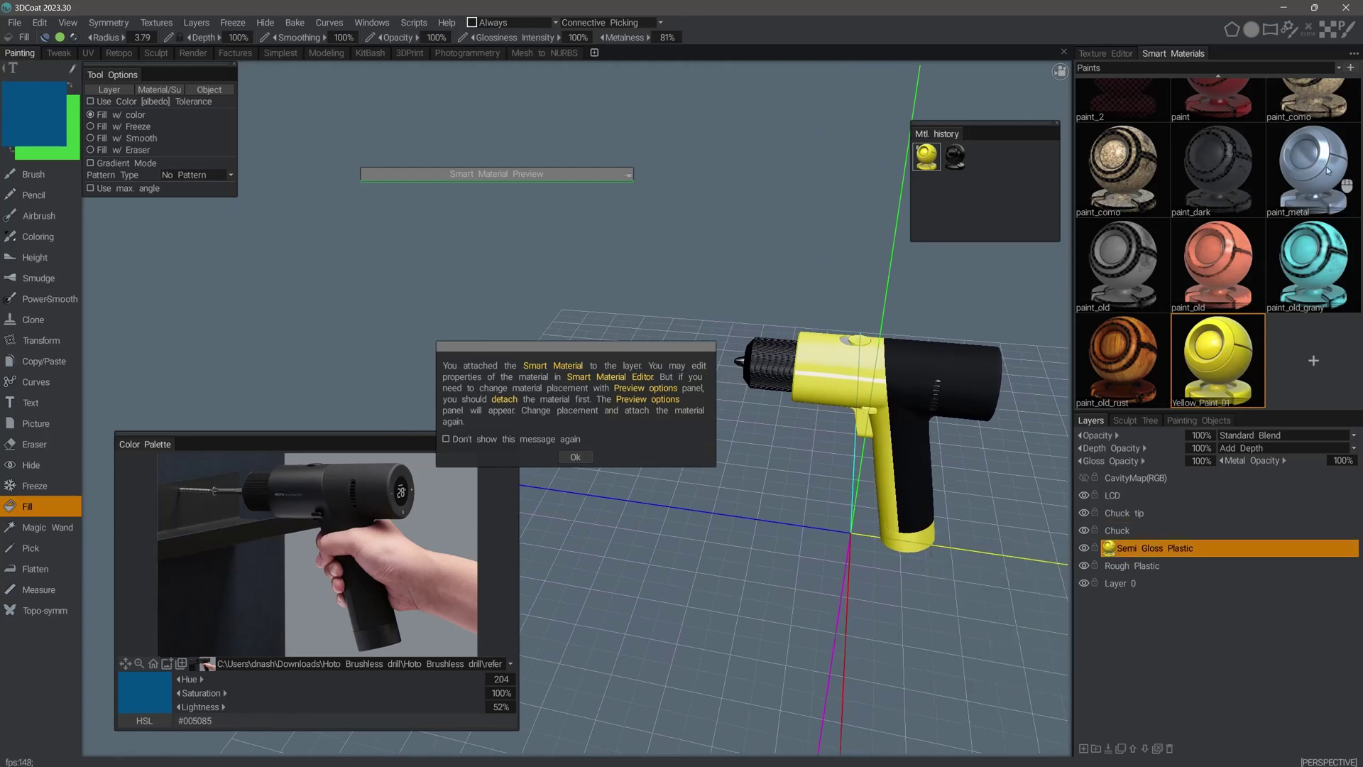
mouse_move(1325, 169)
left_click(957, 163)
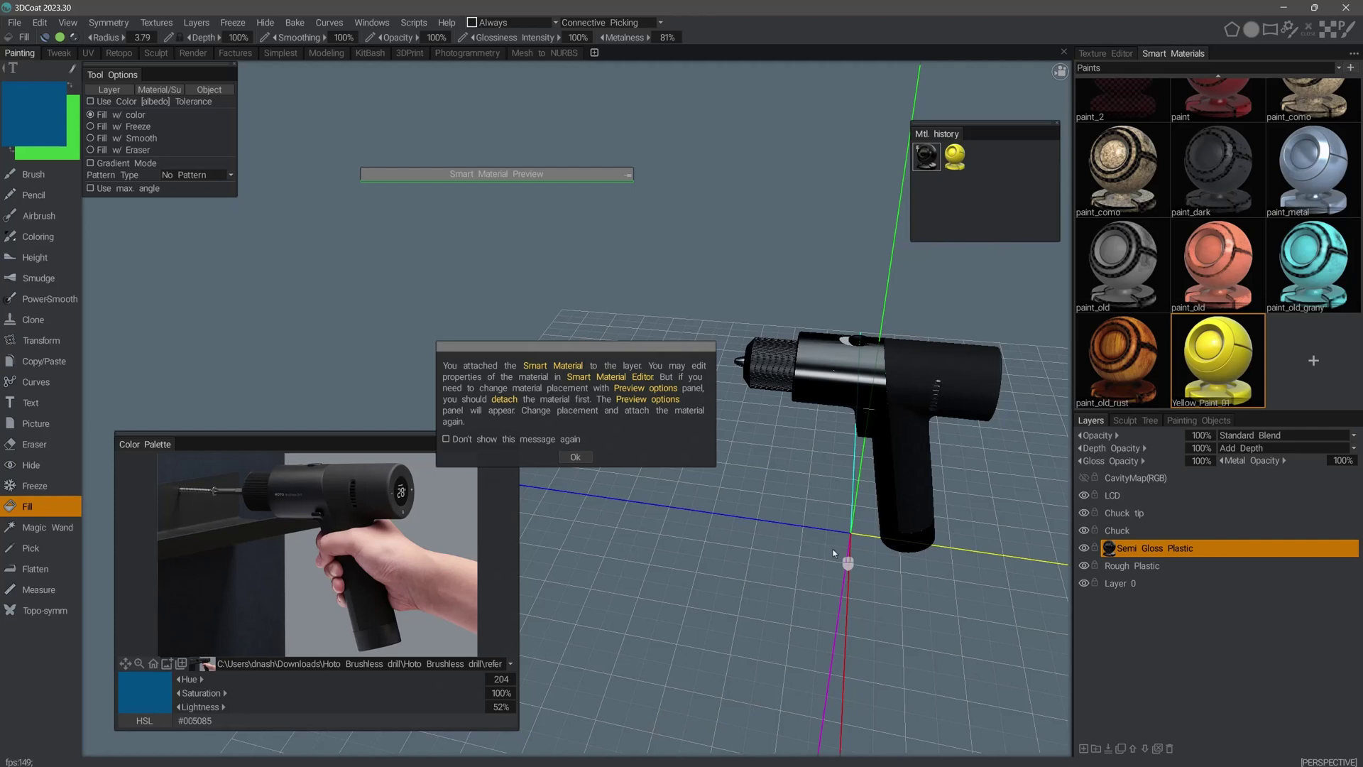
Detach the smart material from the Semi Gloss Plastic layer
right_click(1113, 553)
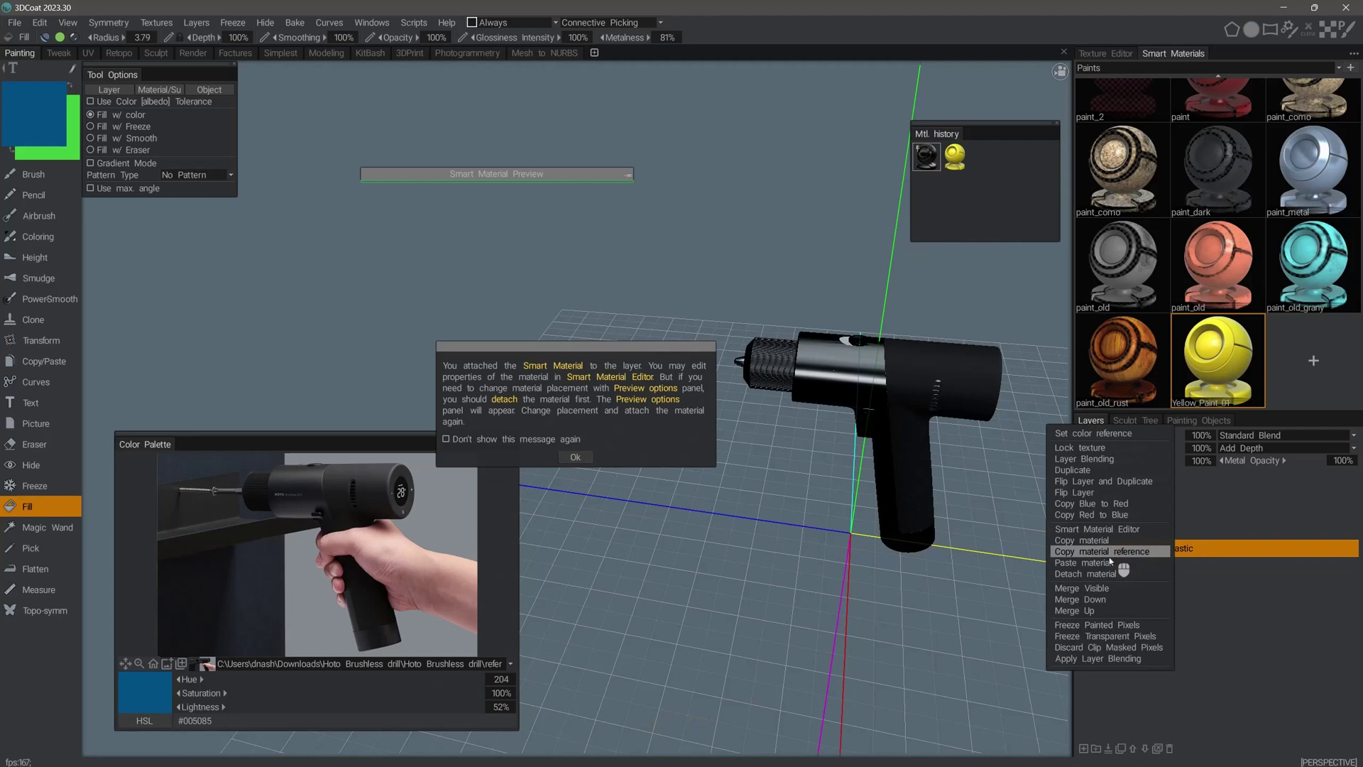
left_click(1096, 575)
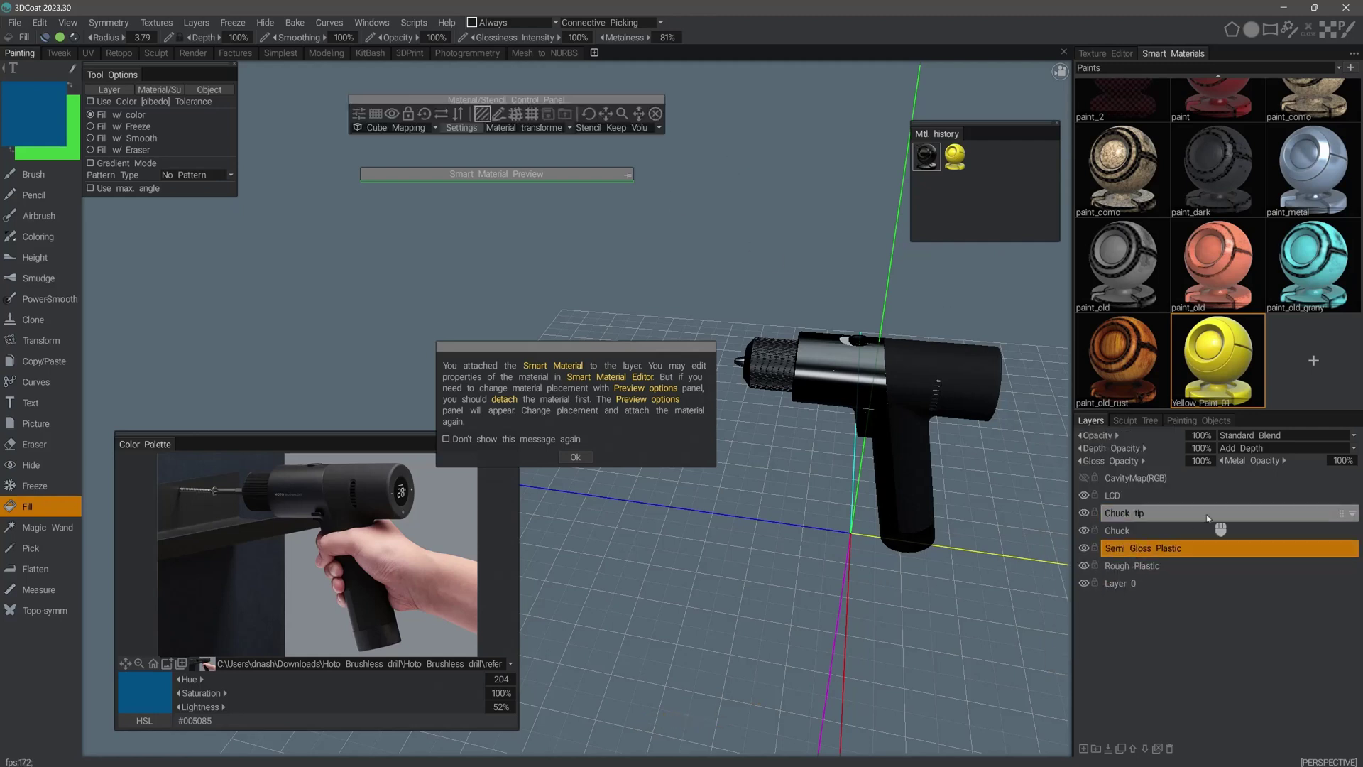
left_click_drag(748, 489, 752, 492)
scroll(709, 505, "up", 10)
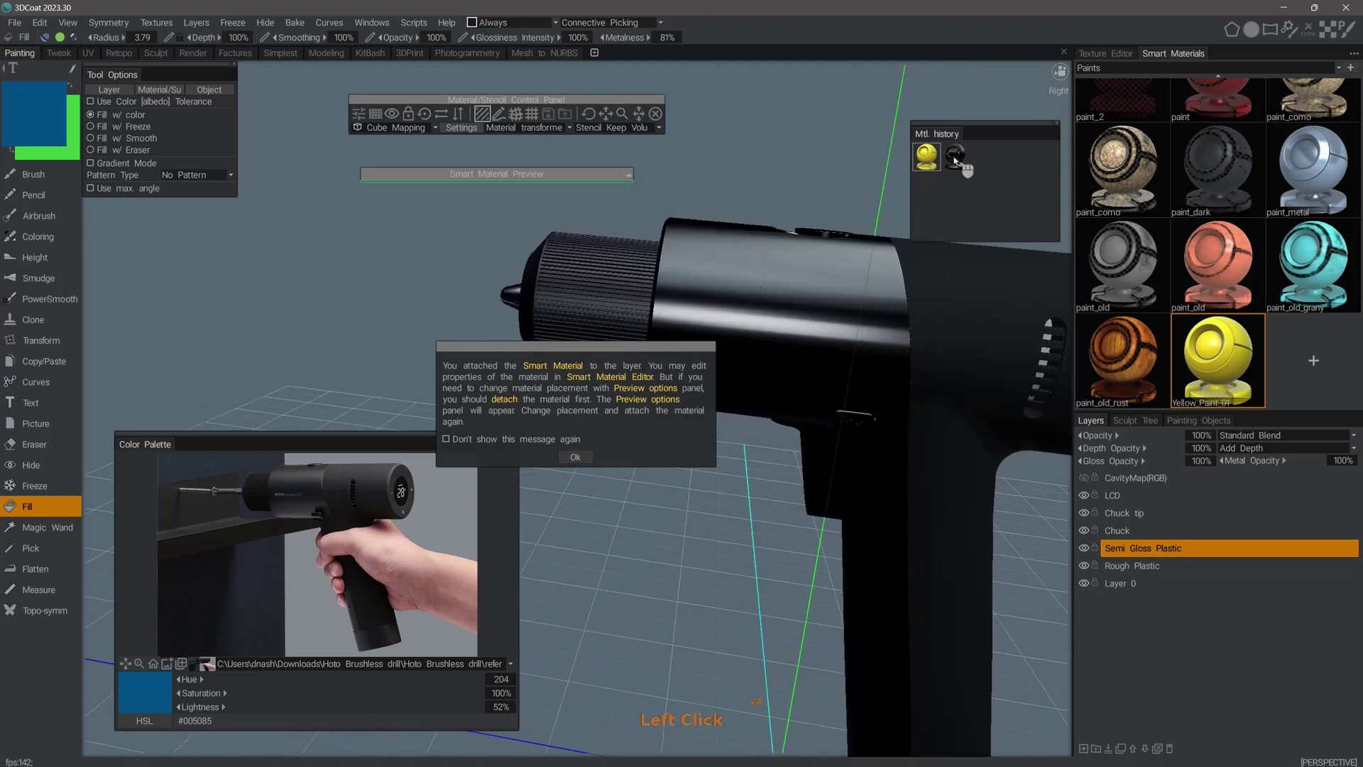
double_click(1225, 374)
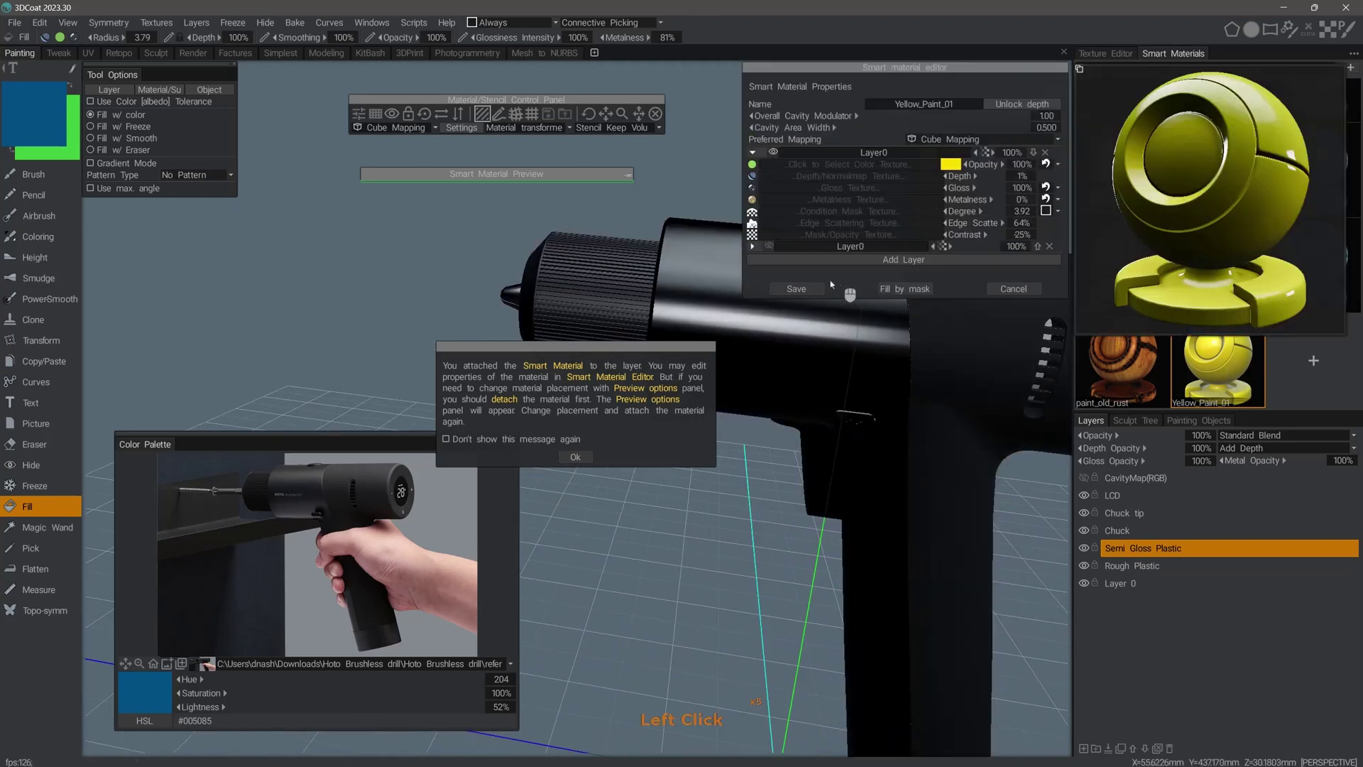
left_click(1013, 288)
left_click_drag(1013, 288, 653, 360)
Dismiss the attached-material notice and dock the Mtl. history panel alongside the Layers panel
left_click(575, 456)
mouse_move(579, 462)
left_mouse_down()
mouse_move(638, 440)
mouse_move(952, 127)
mouse_move(976, 234)
mouse_move(1098, 426)
mouse_move(1261, 434)
left_mouse_up()
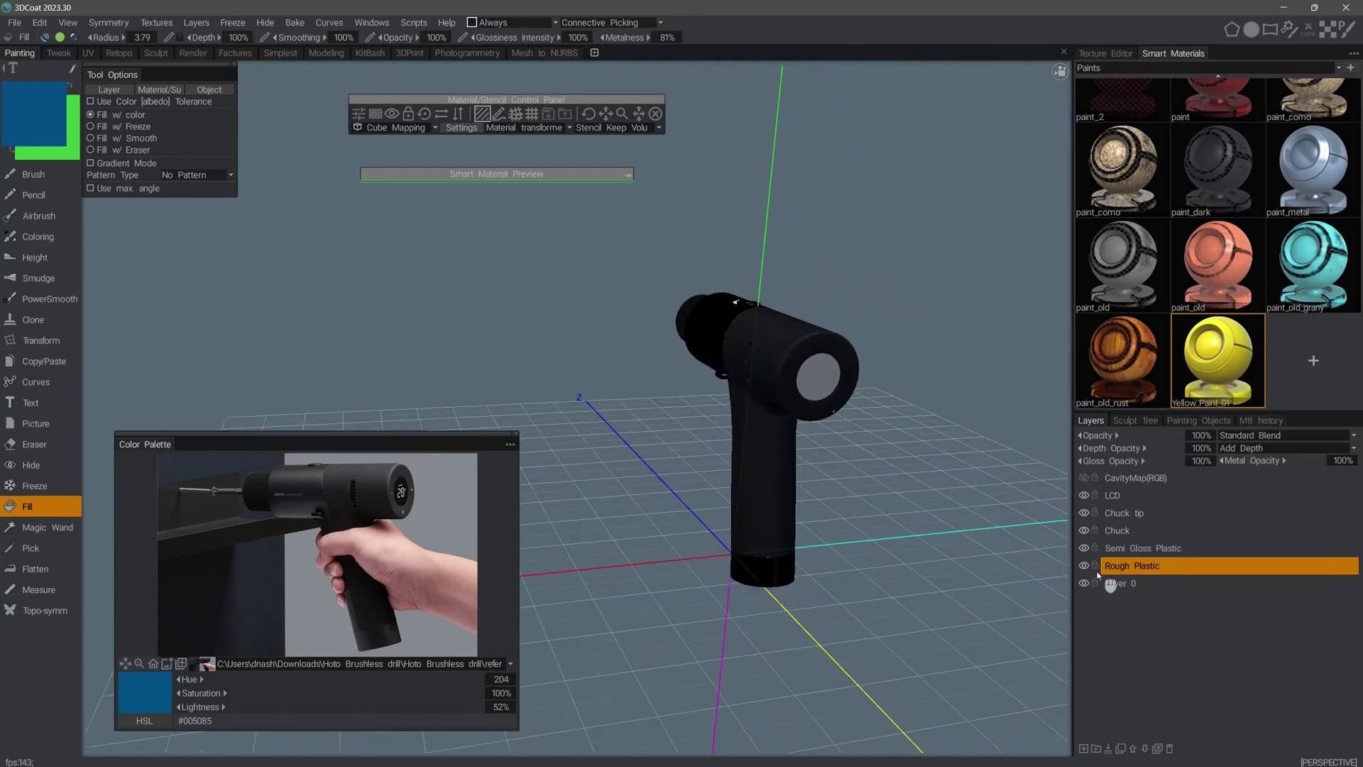
Make LCD the active layer and set the foreground color to black (#000000)
left_click(1114, 497)
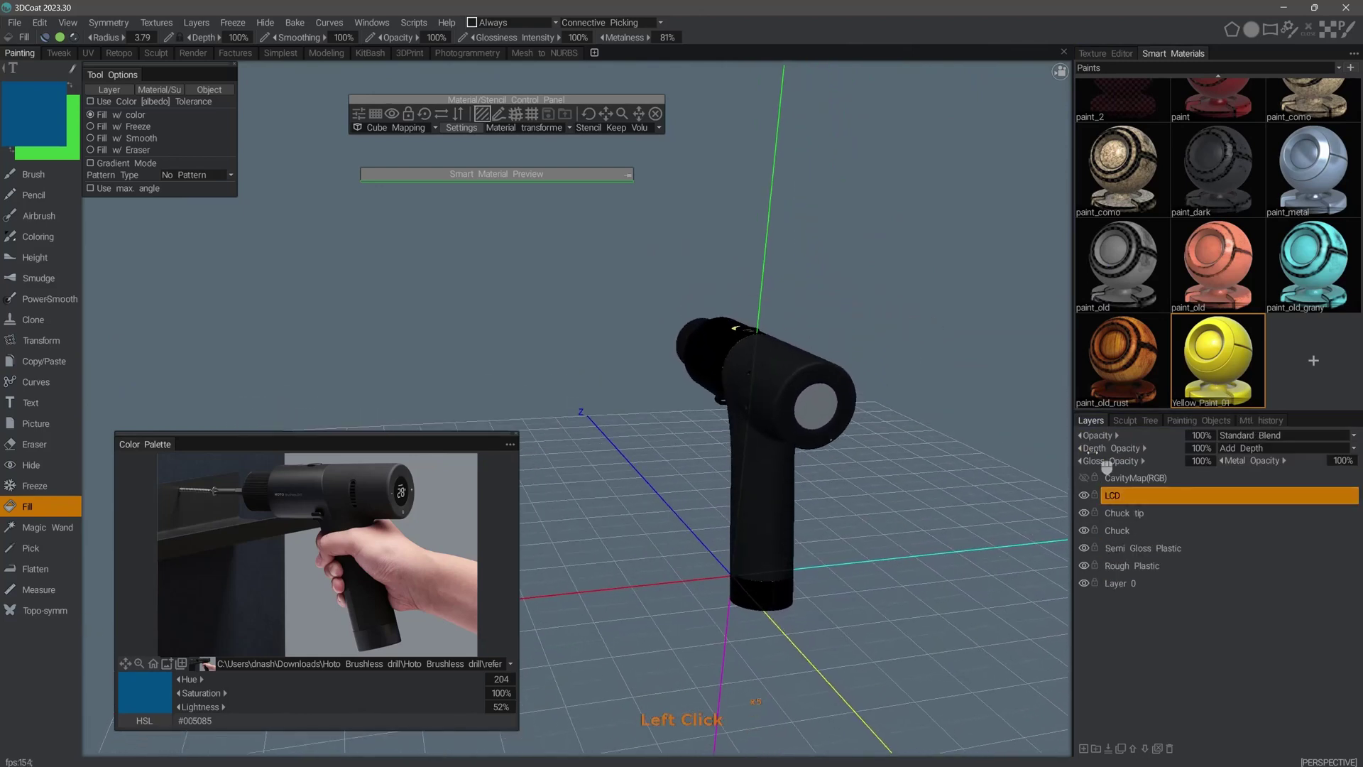
left_click_drag(612, 334, 539, 323)
left_click(45, 132)
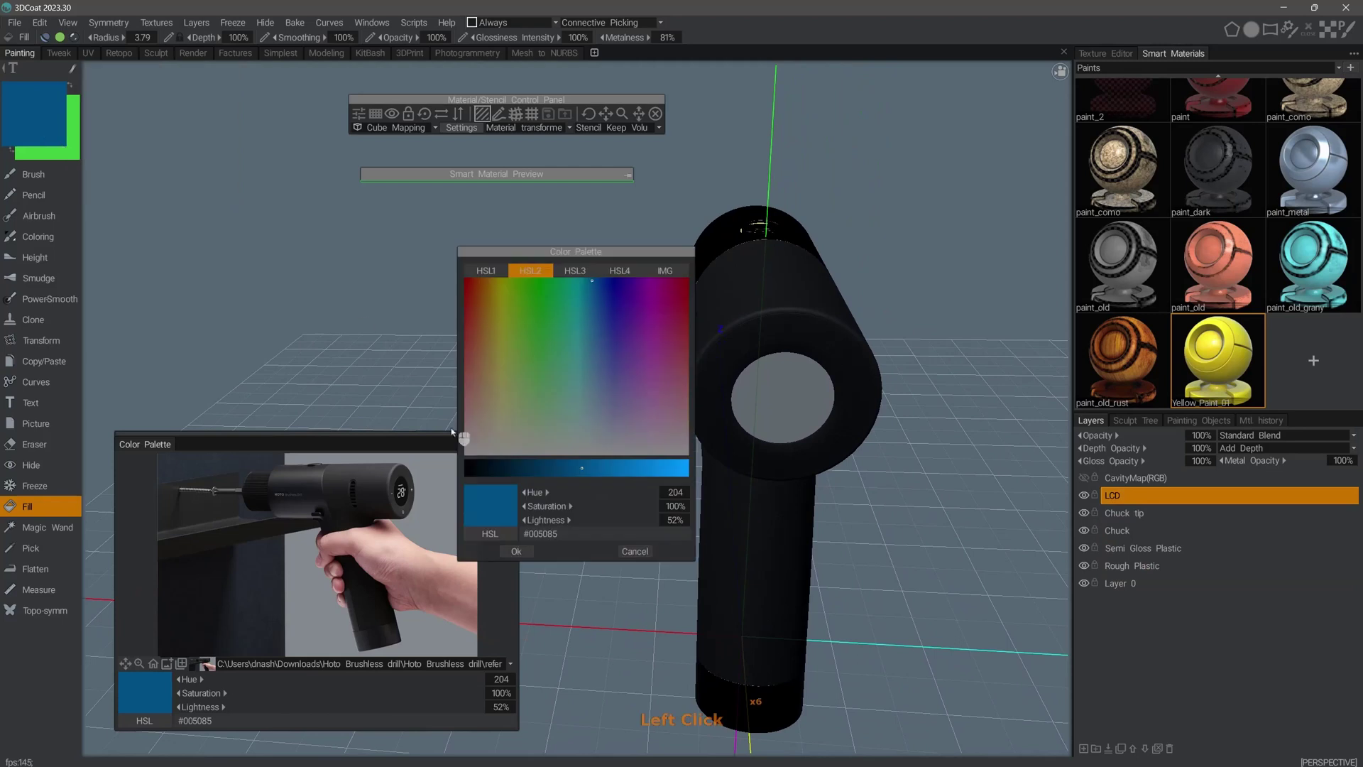
left_click_drag(471, 474, 459, 479)
left_click(502, 553)
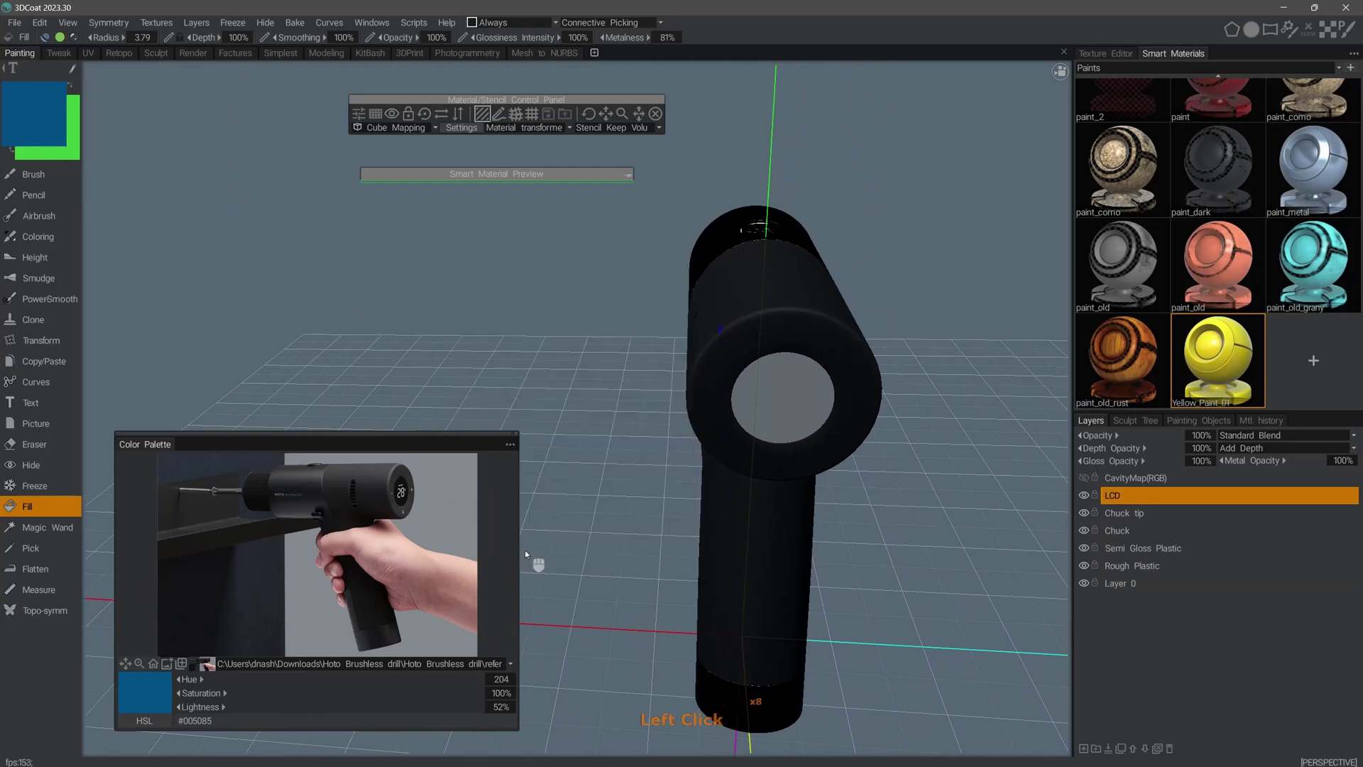
left_click_drag(706, 472, 501, 287)
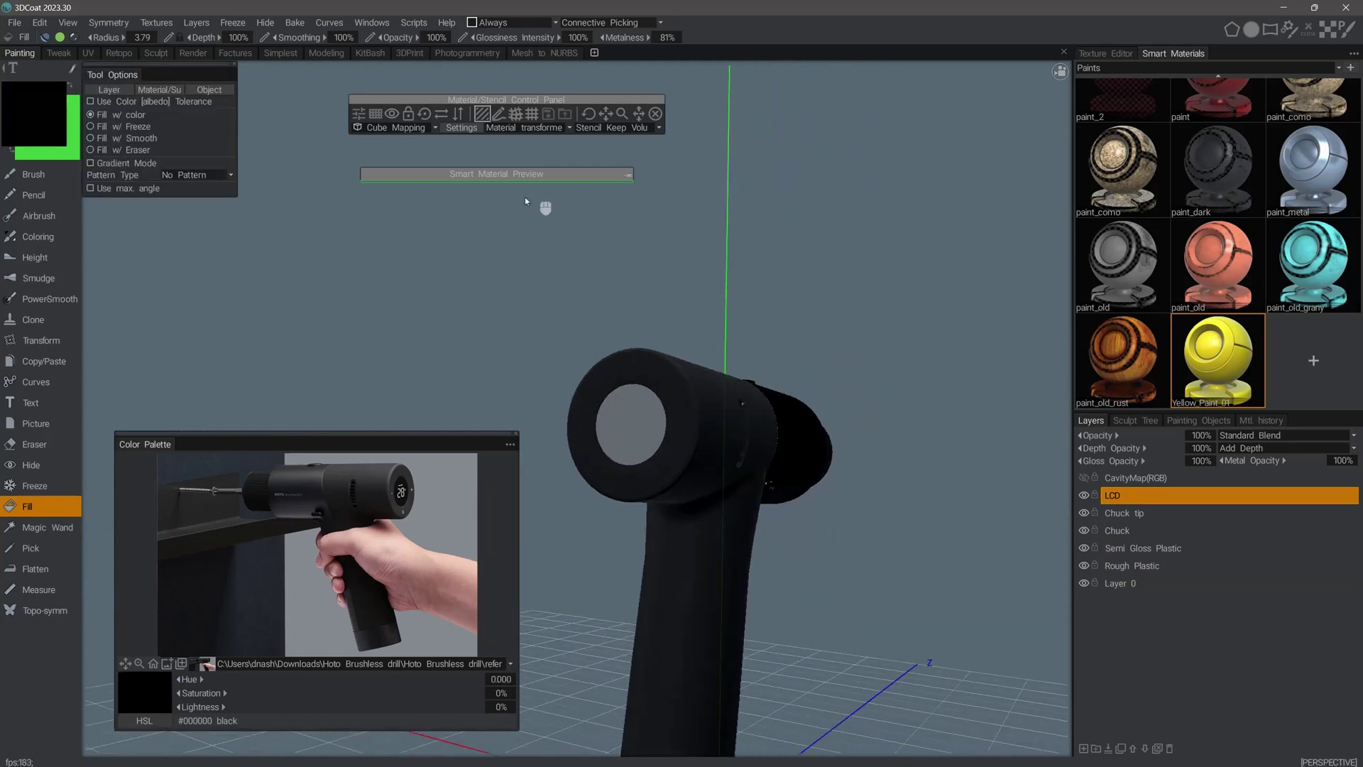
Fill the round display on the drill's rear with plain black, with depth, gloss and the active smart material turned off
mouse_move(47, 39)
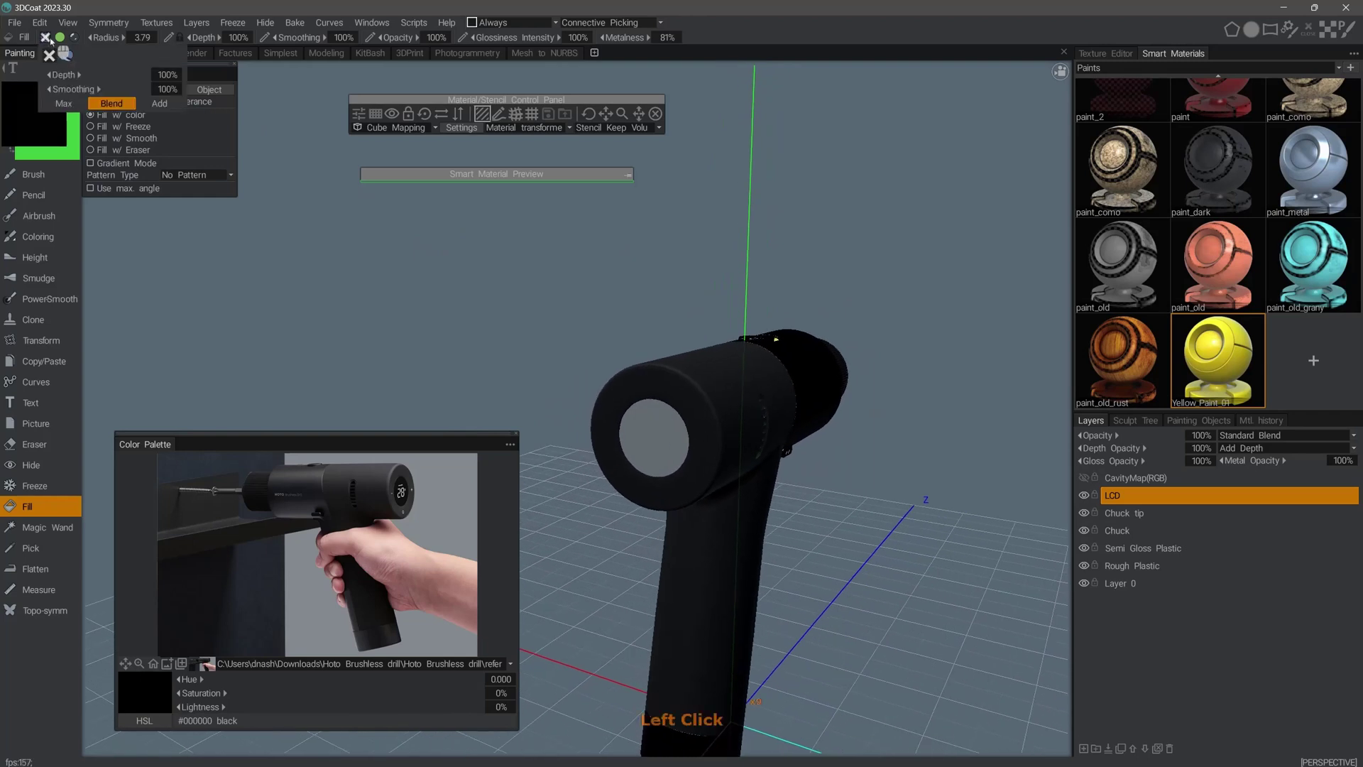
left_click_drag(320, 241, 575, 298)
left_click(655, 114)
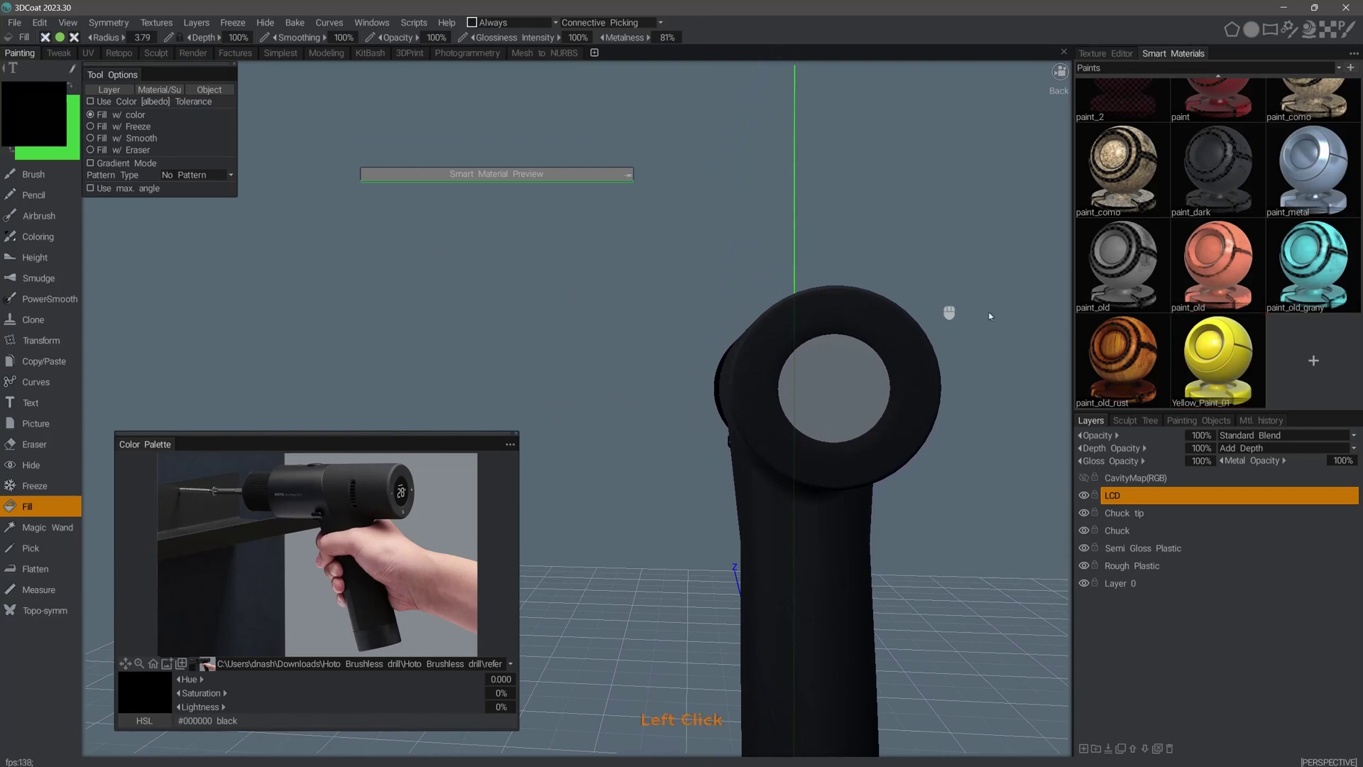
left_click_drag(827, 385, 547, 303)
Switch to an orthographic back view and frame the drill's round display closely
mouse_move(760, 70)
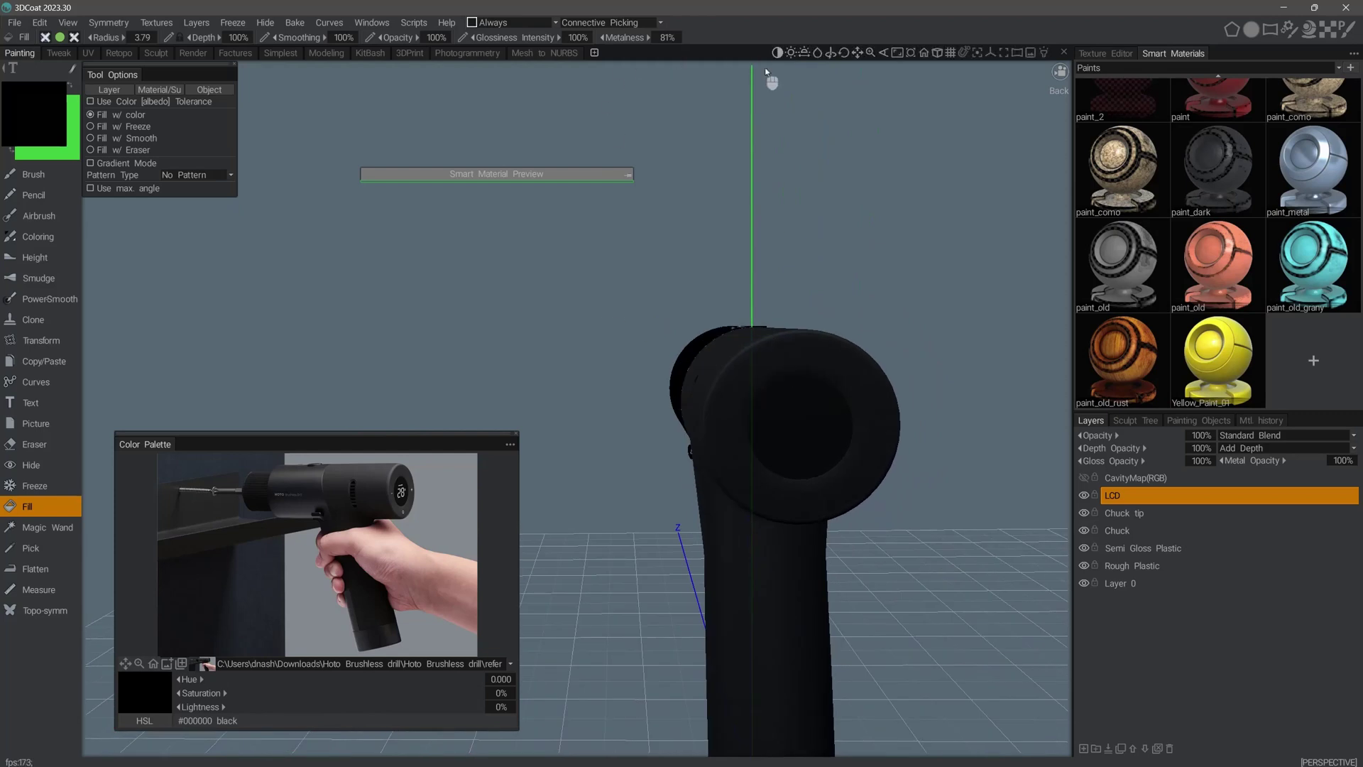
left_click(937, 53)
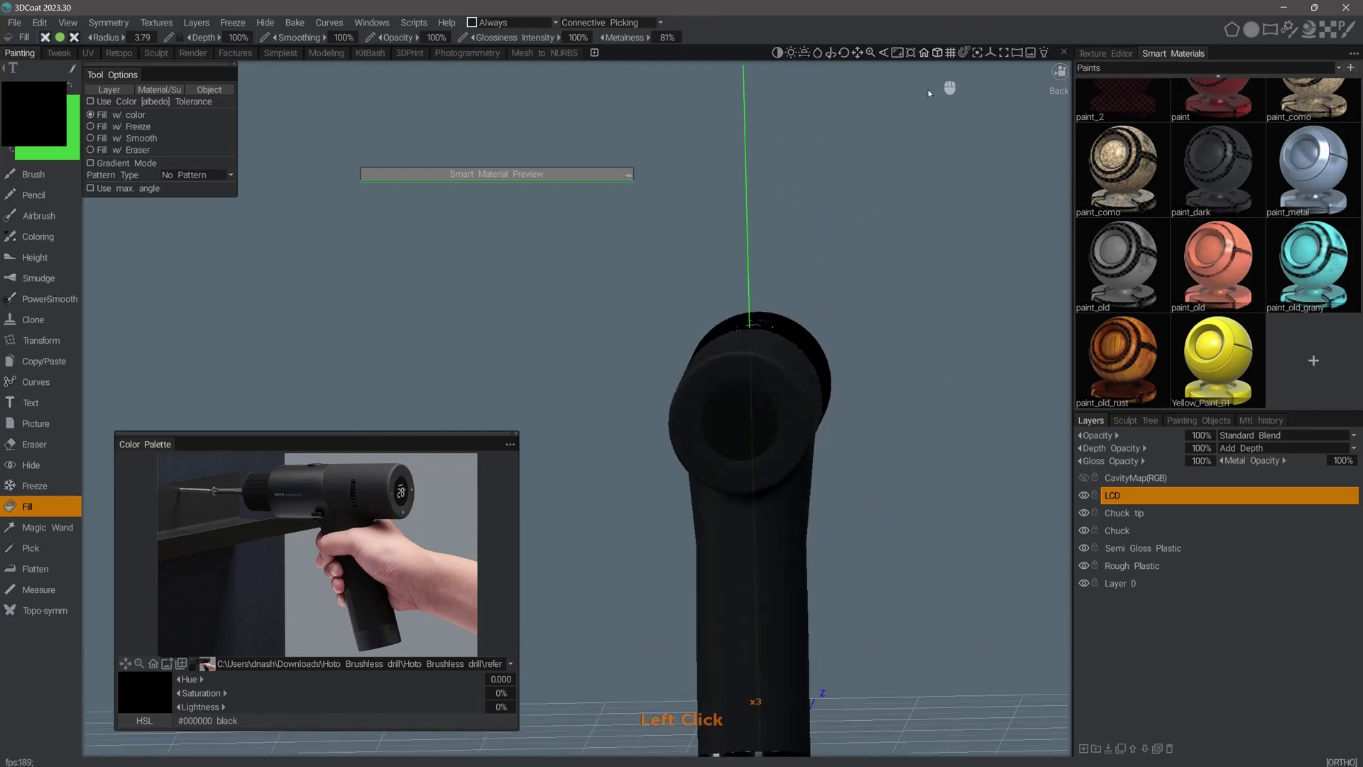
key("KP_8")
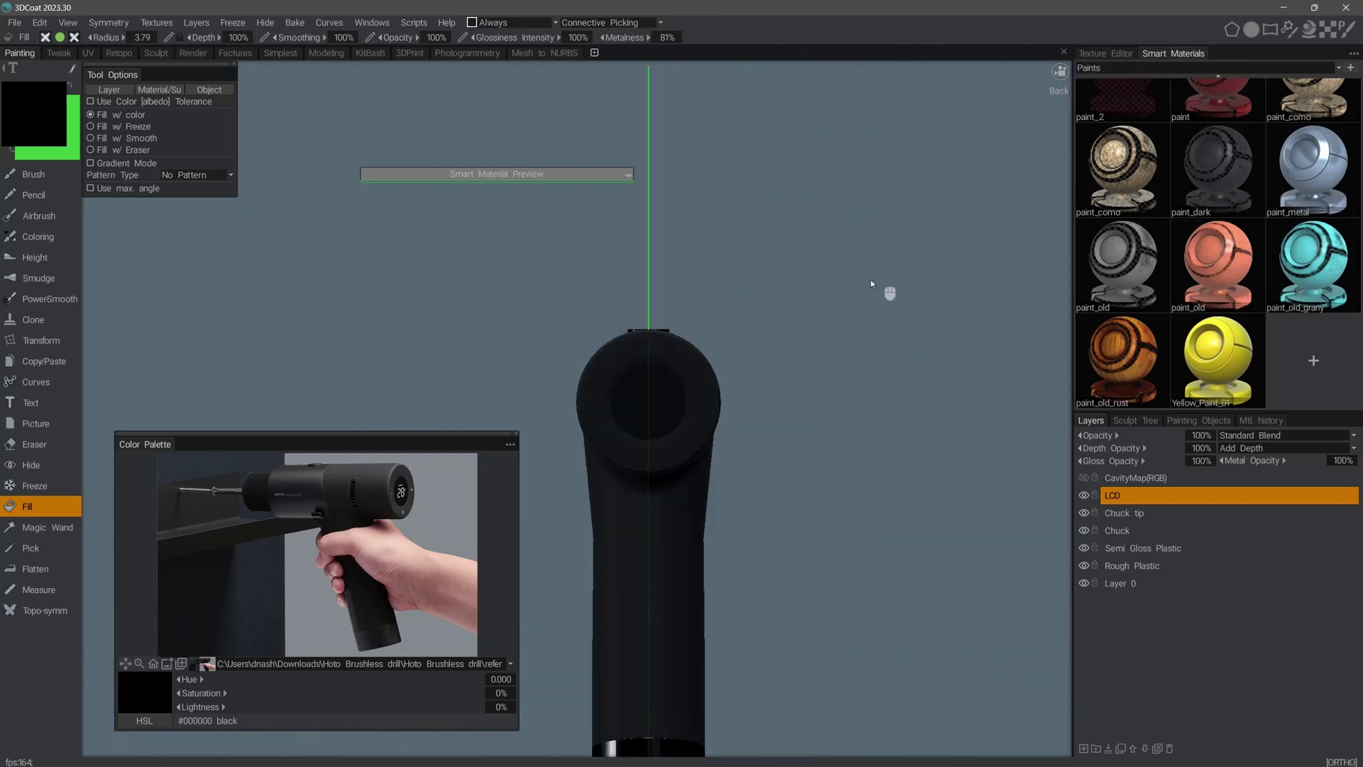
middle_click_drag(825, 324, 923, 193)
left_click(1058, 72)
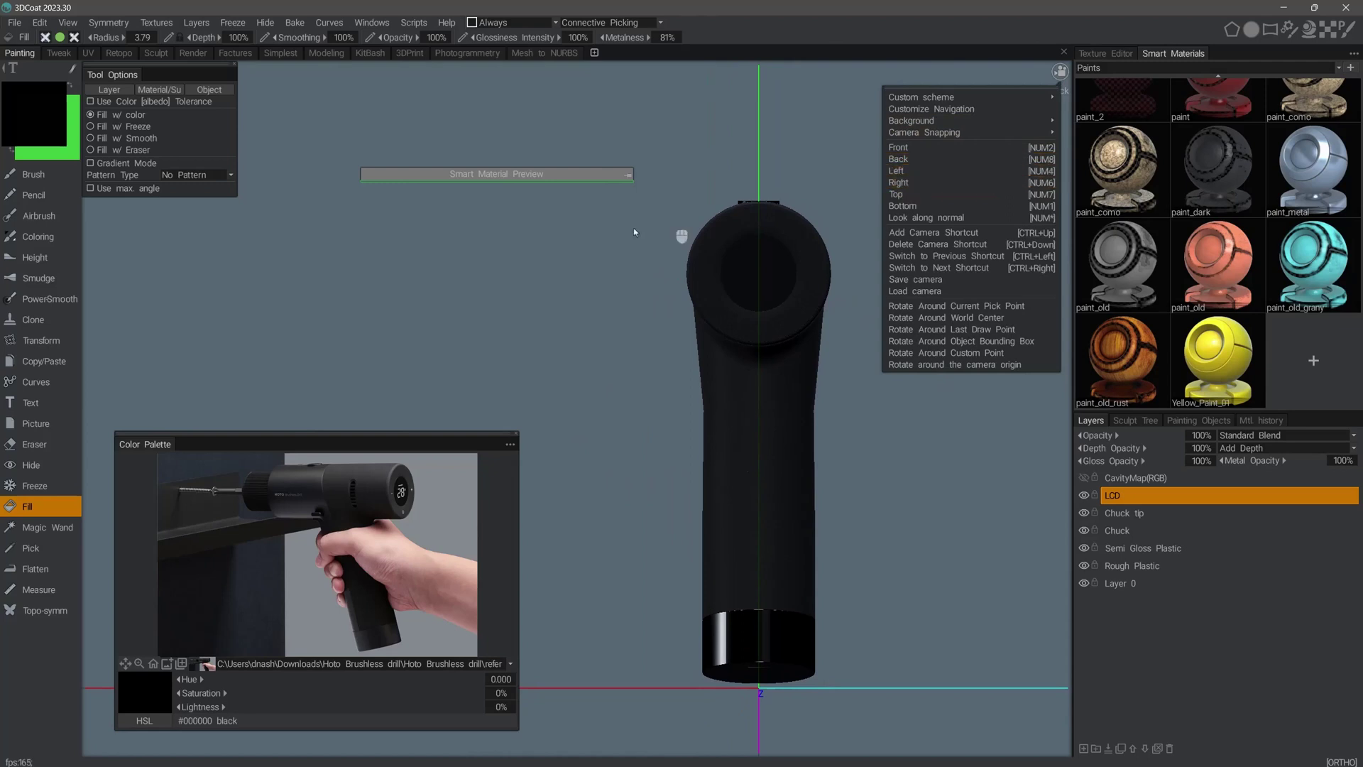
right_click_drag(608, 259, 659, 267)
middle_click_drag(659, 266, 471, 457)
right_click_drag(490, 316, 541, 312)
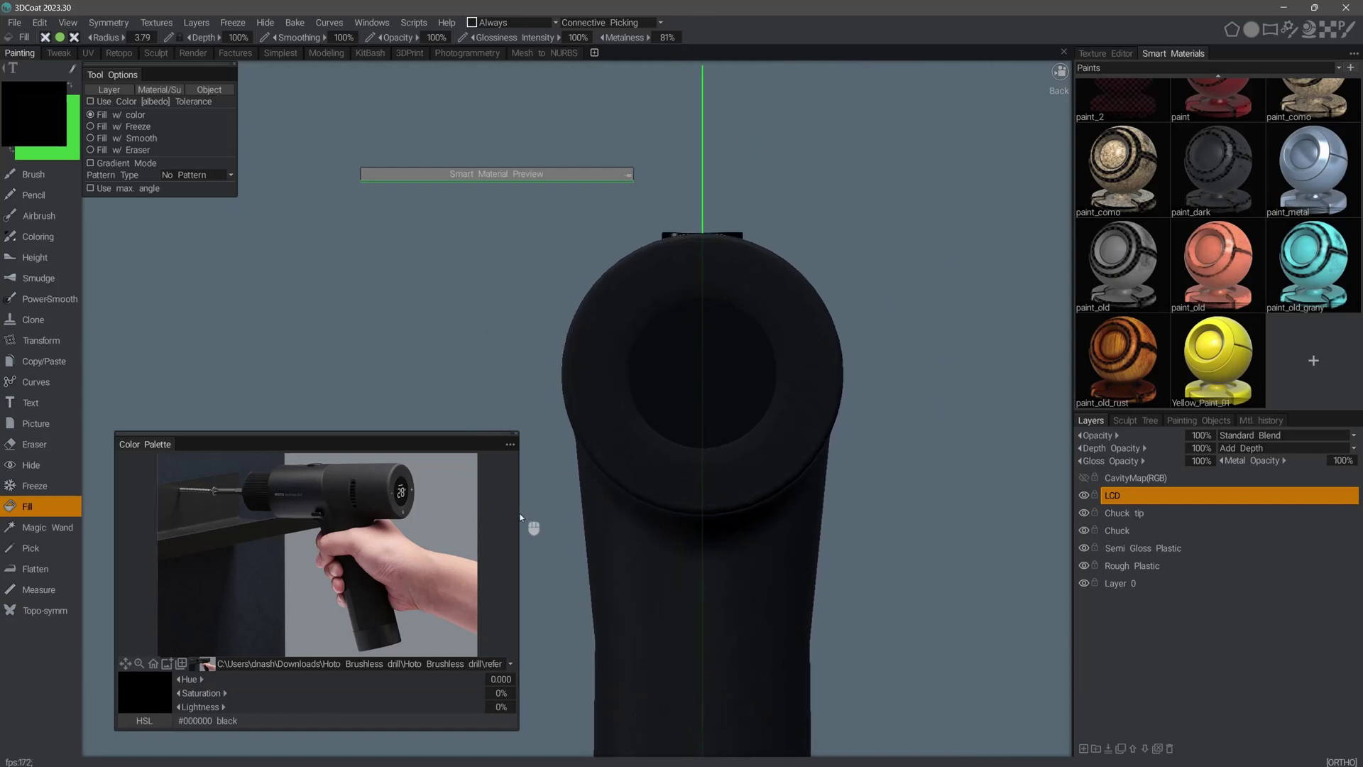
Narrow the Color Palette panel and move the Smart Material Preview bar up to clear space around the display
left_click_drag(517, 516, 396, 540)
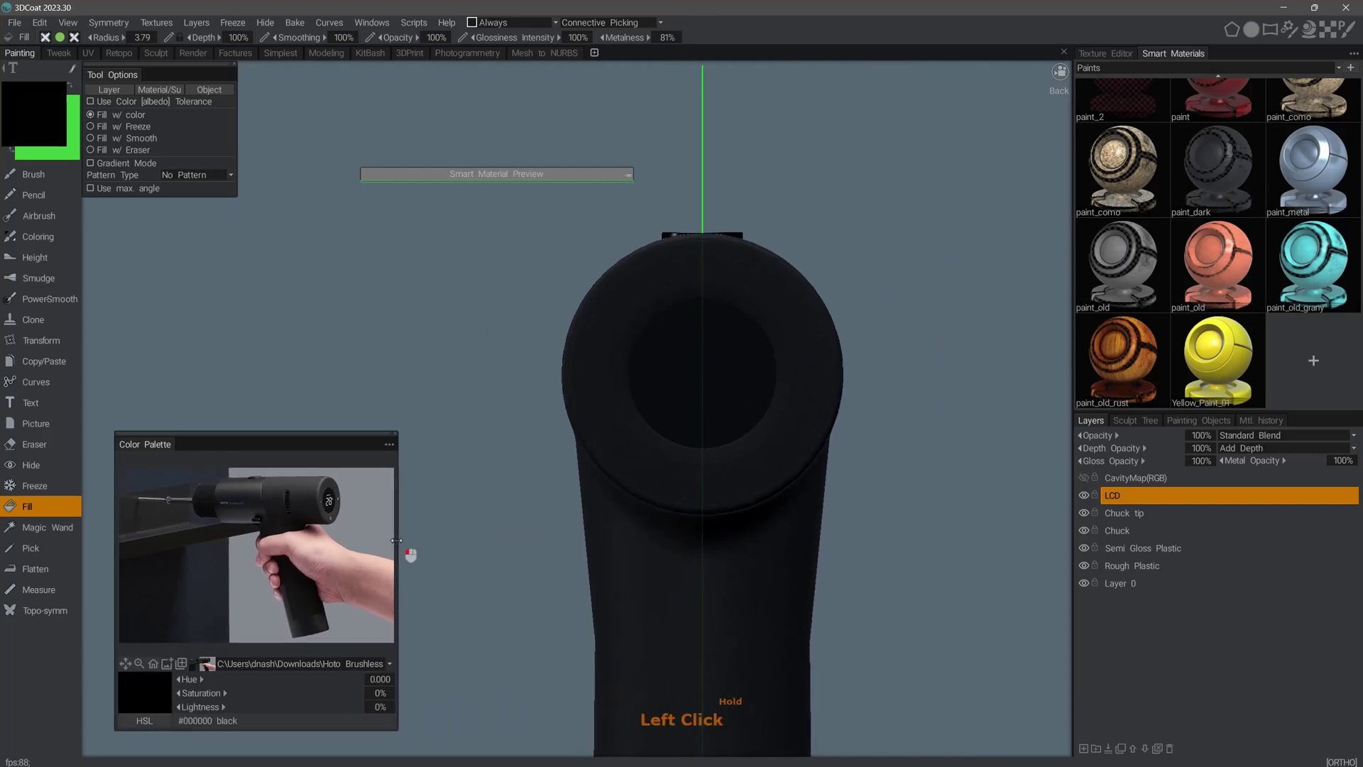
middle_click_drag(394, 384, 407, 266)
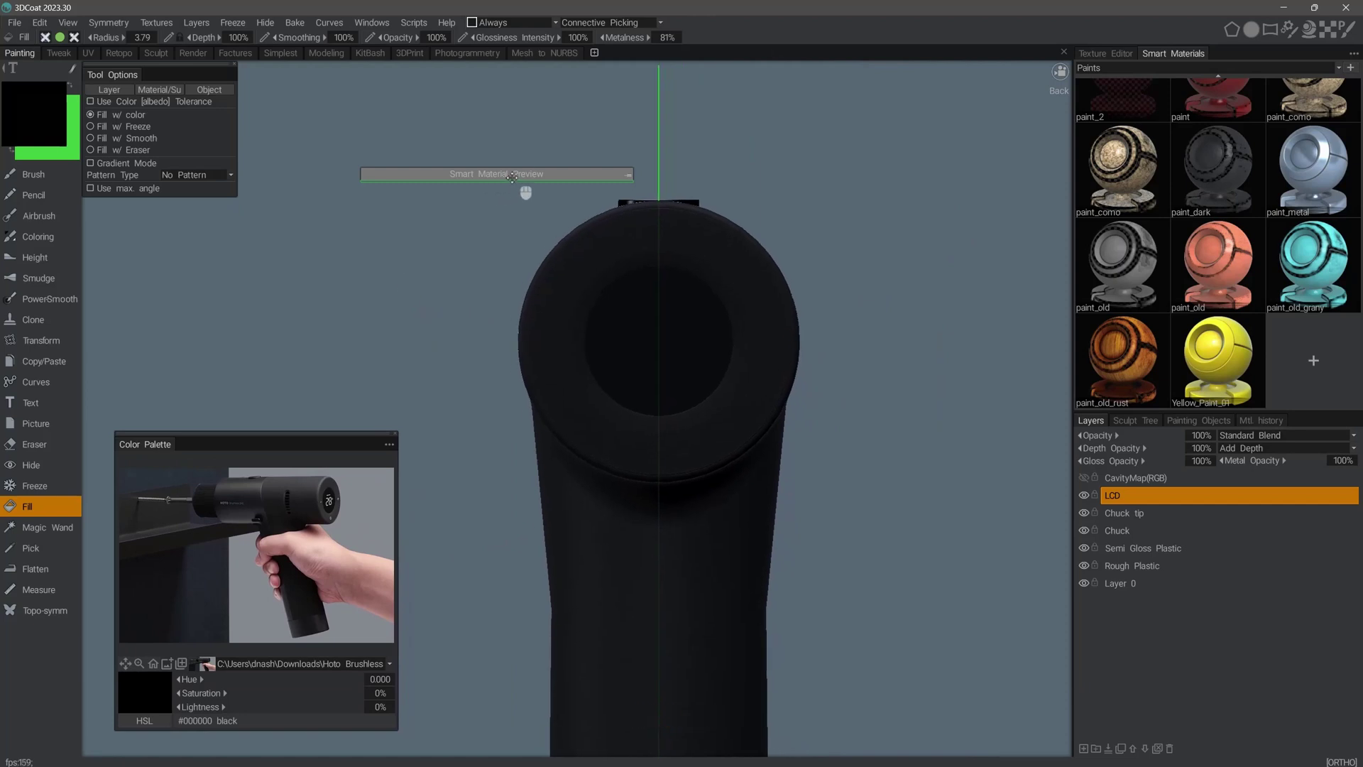
left_click_drag(515, 172, 504, 112)
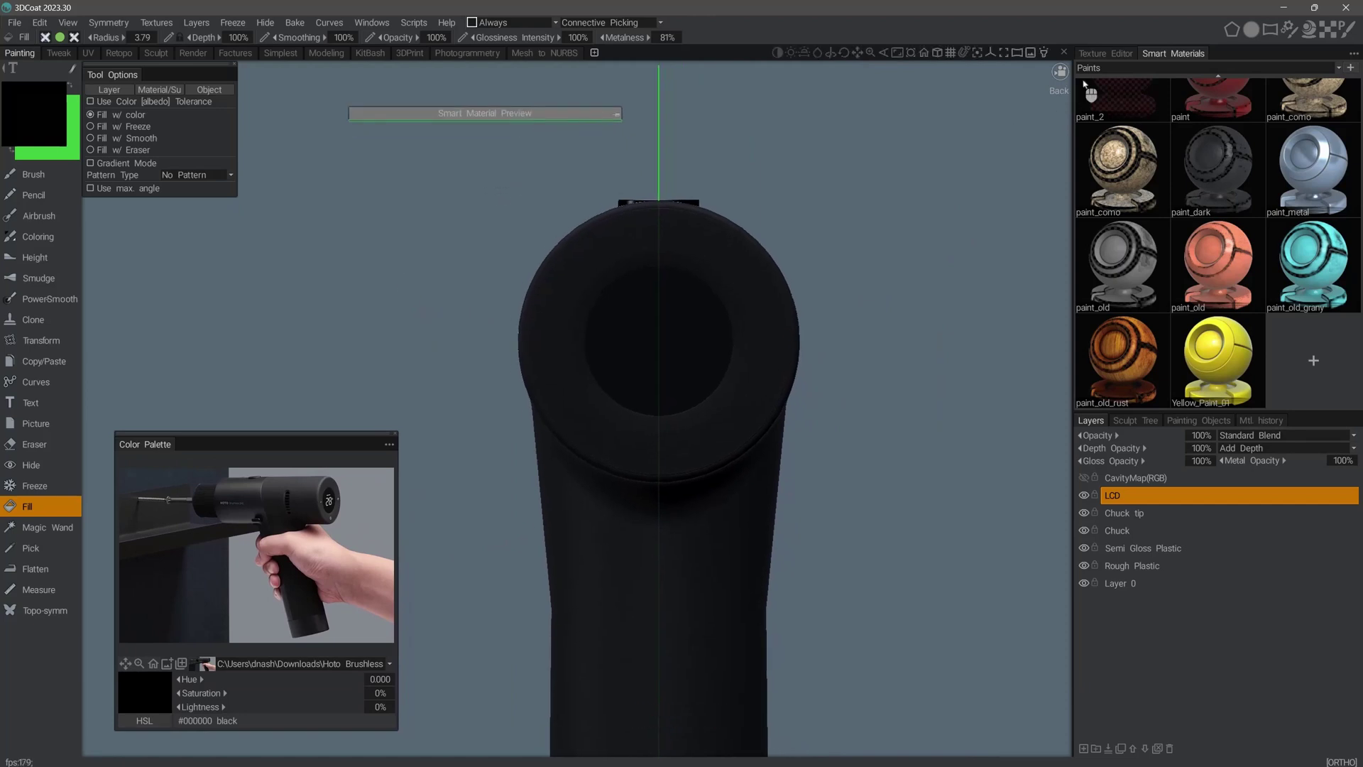
Select the LED Graphic 1 smart material from the Decals category and set its preferred mapping to From Camera
left_click(1138, 68)
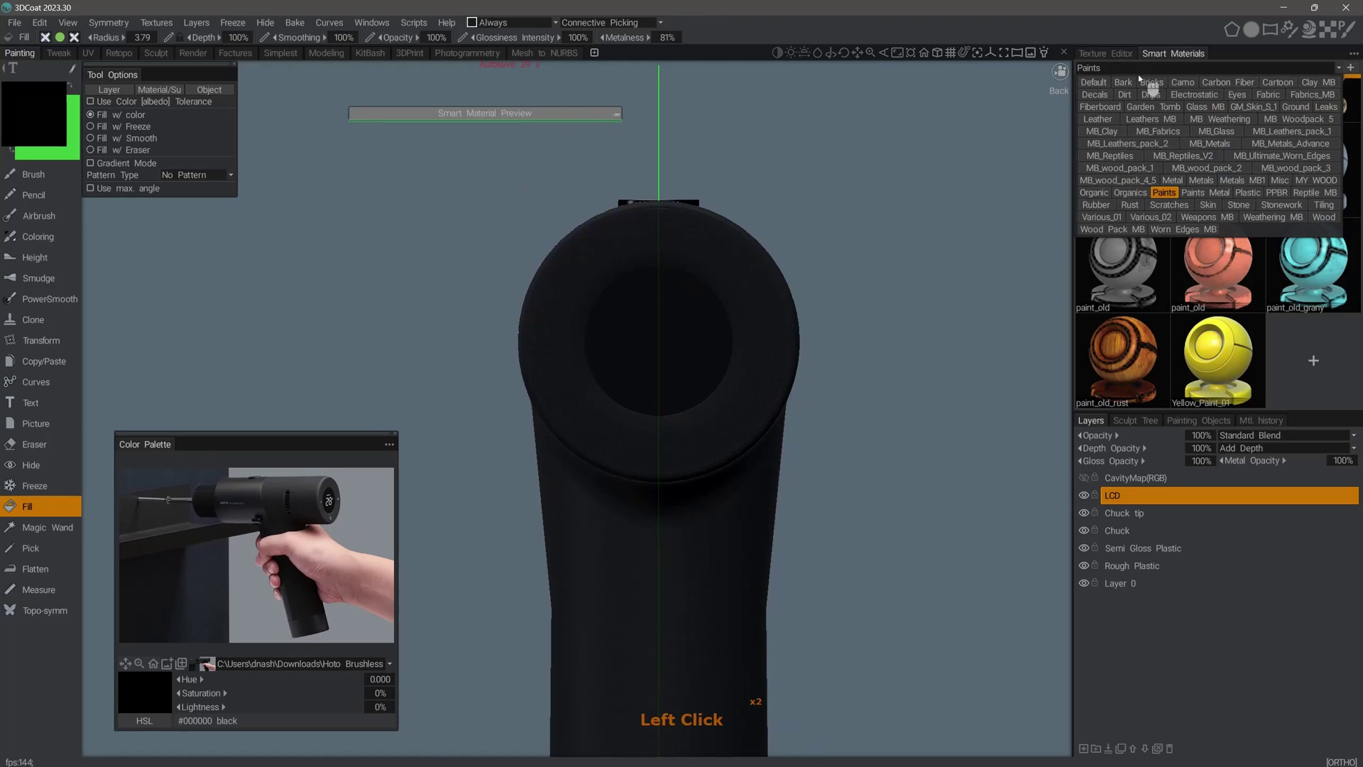
left_click(1094, 94)
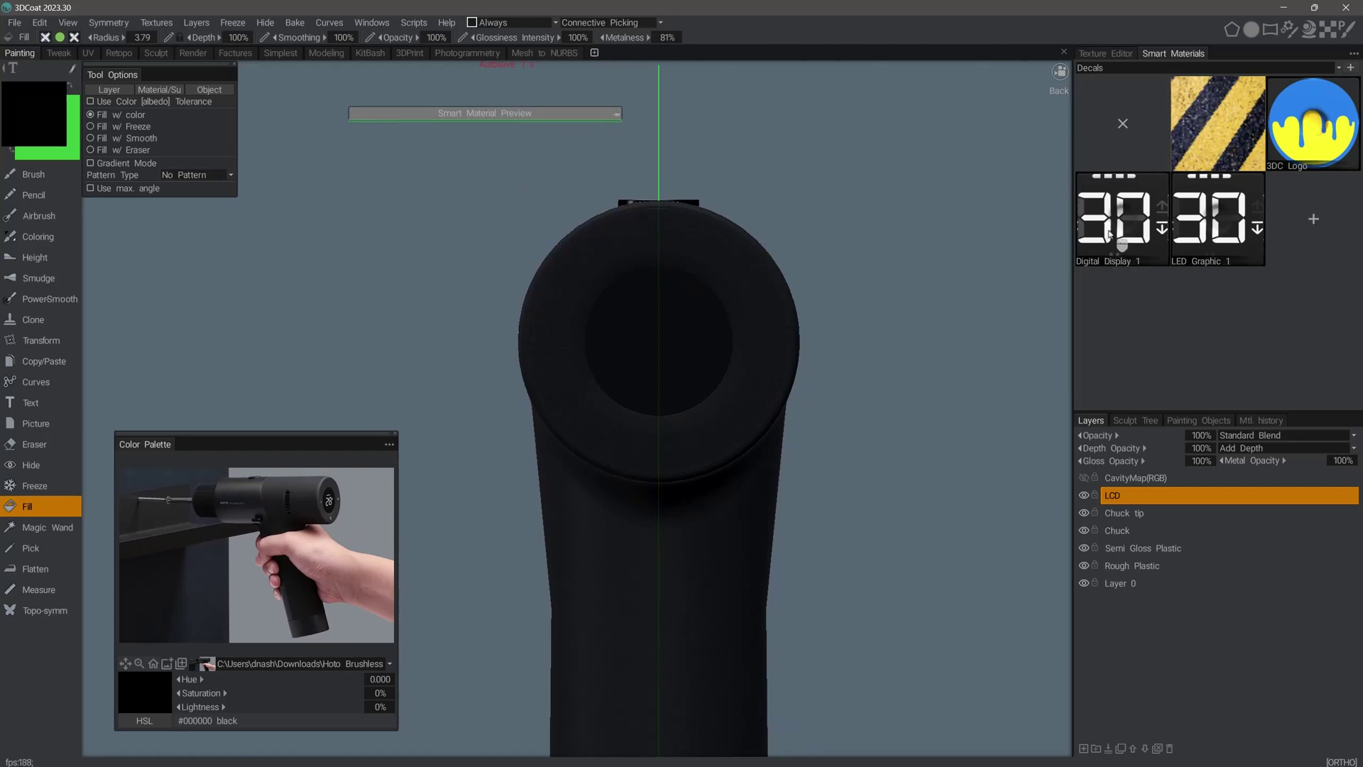
left_click(1208, 232)
double_click(1208, 233)
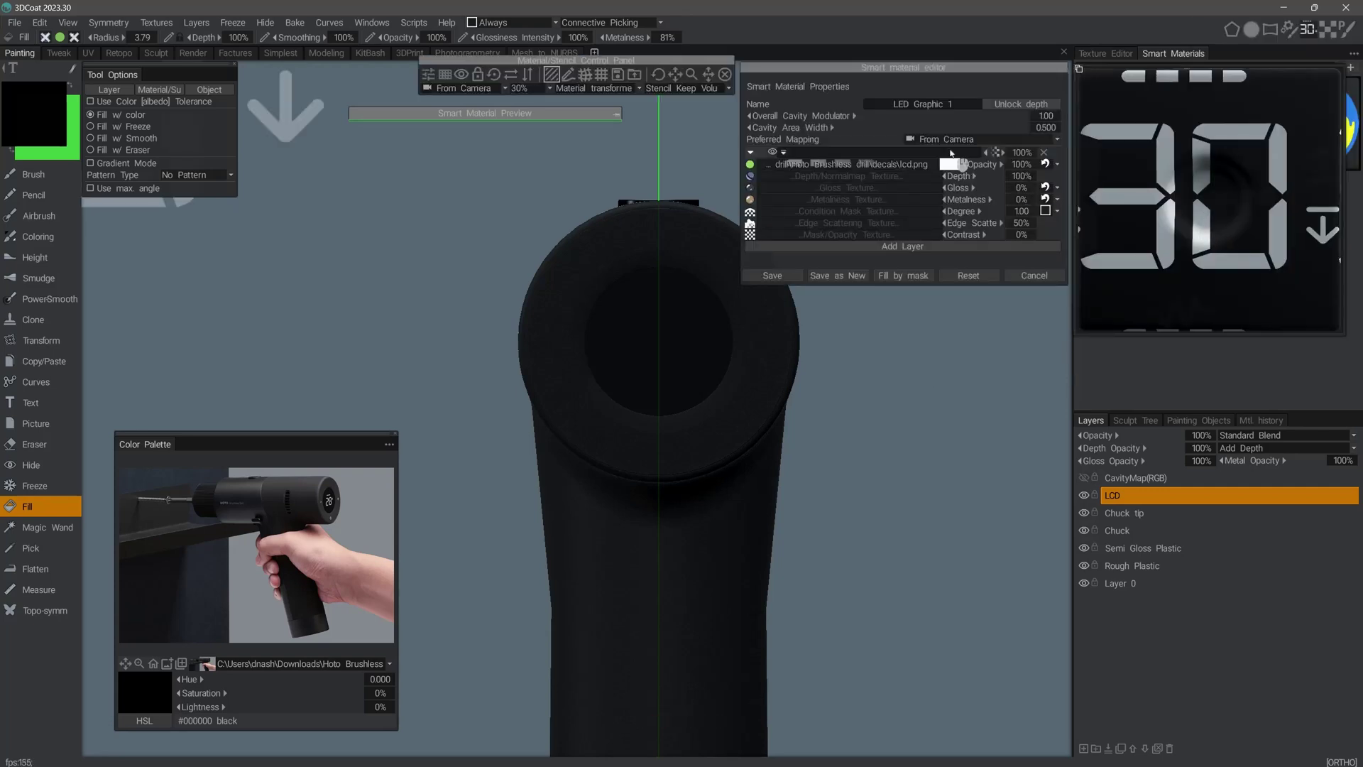
left_click(1025, 141)
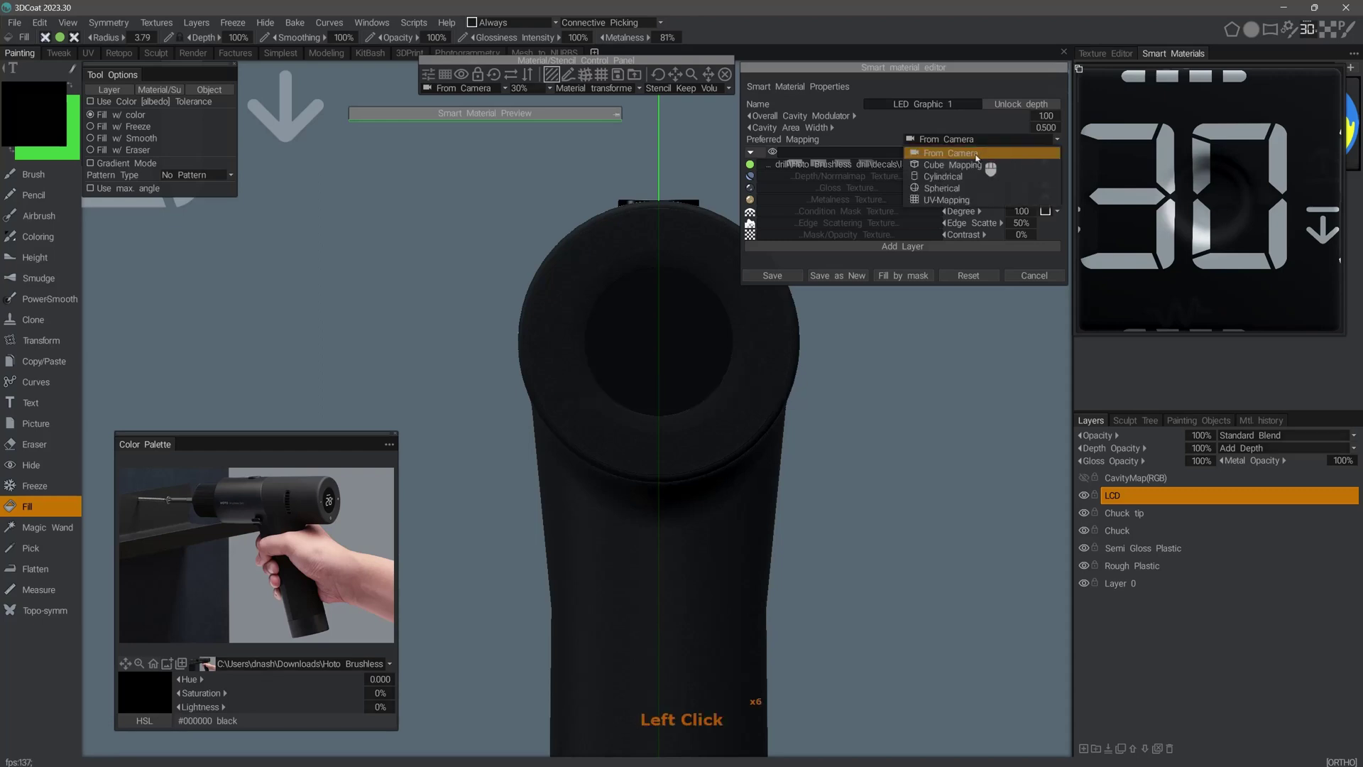
left_click(976, 154)
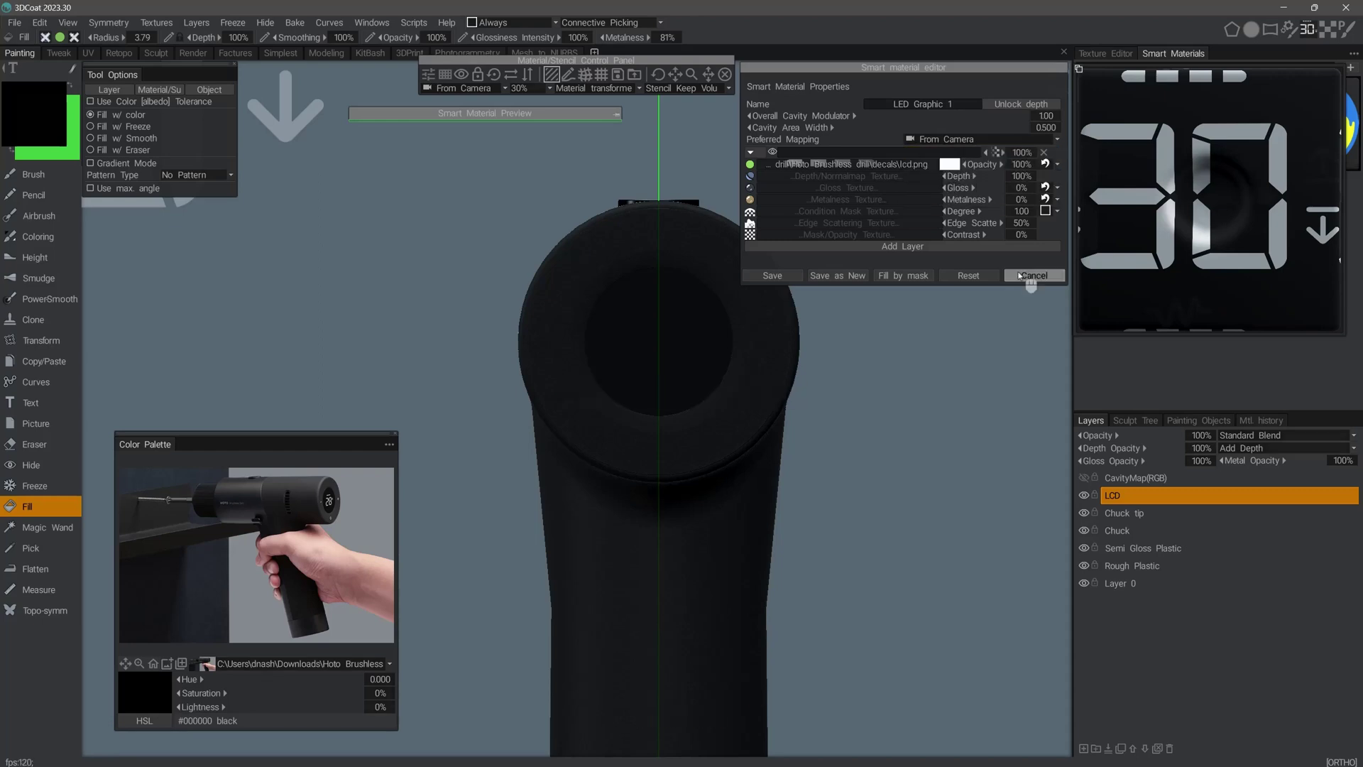
Dismiss the smart material editor, centre the LED graphic in the viewport, and move the Material/Stencil Control Panel beside the preview bar
left_click(1033, 275)
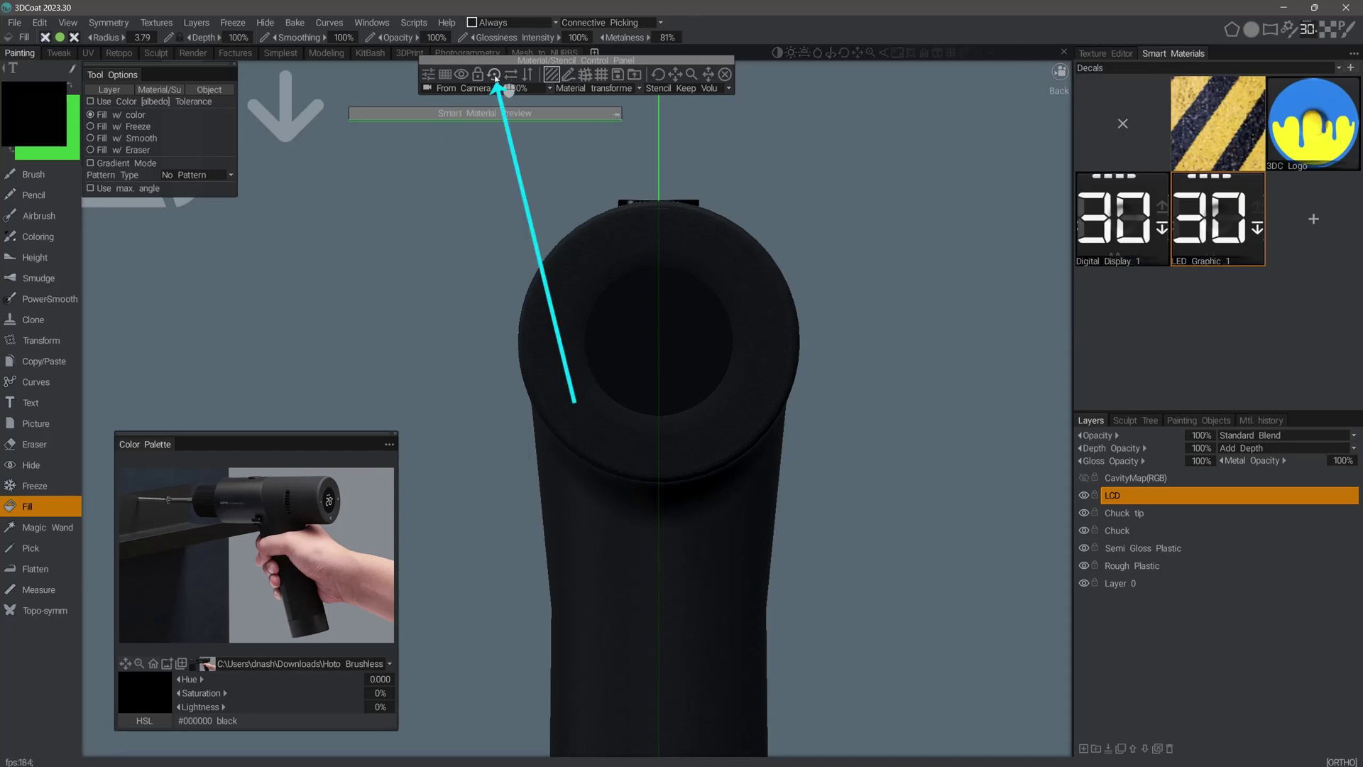
left_click(495, 76)
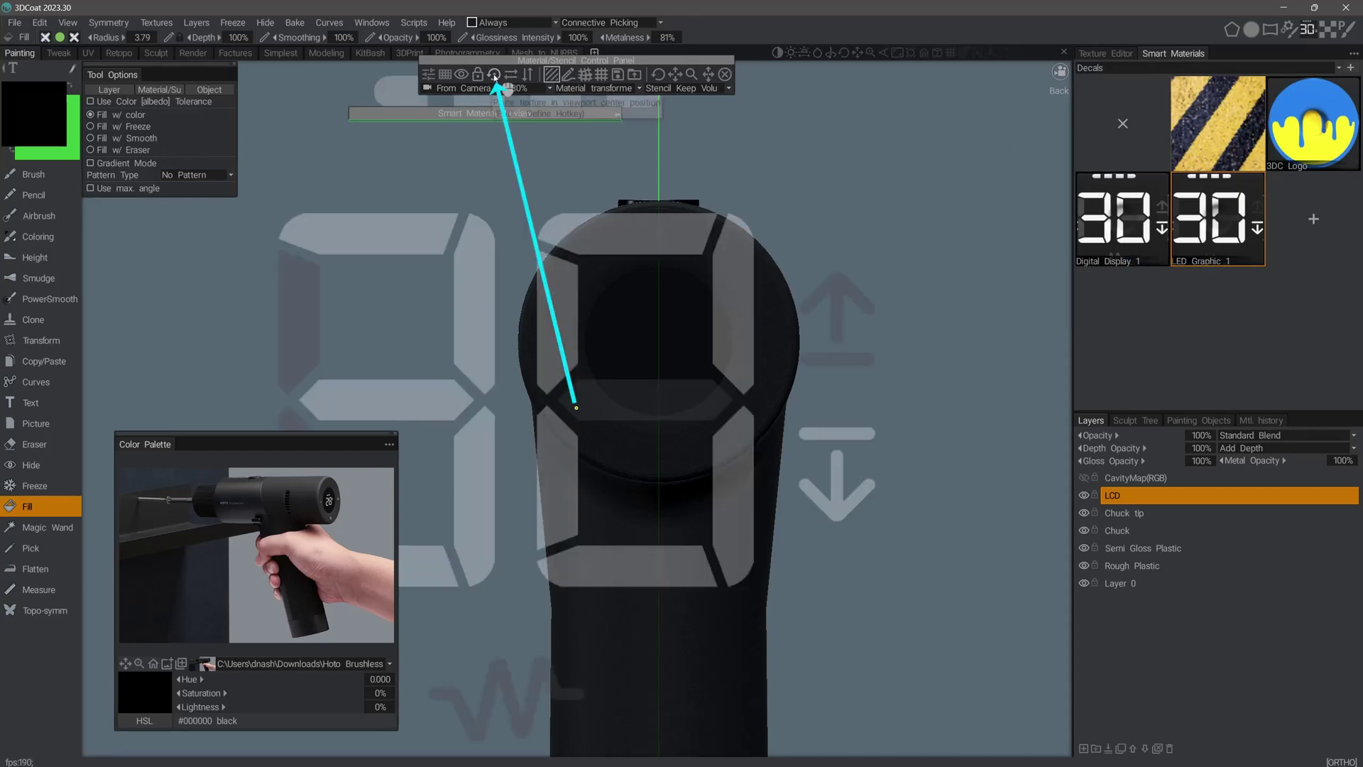
left_click_drag(554, 61, 788, 120)
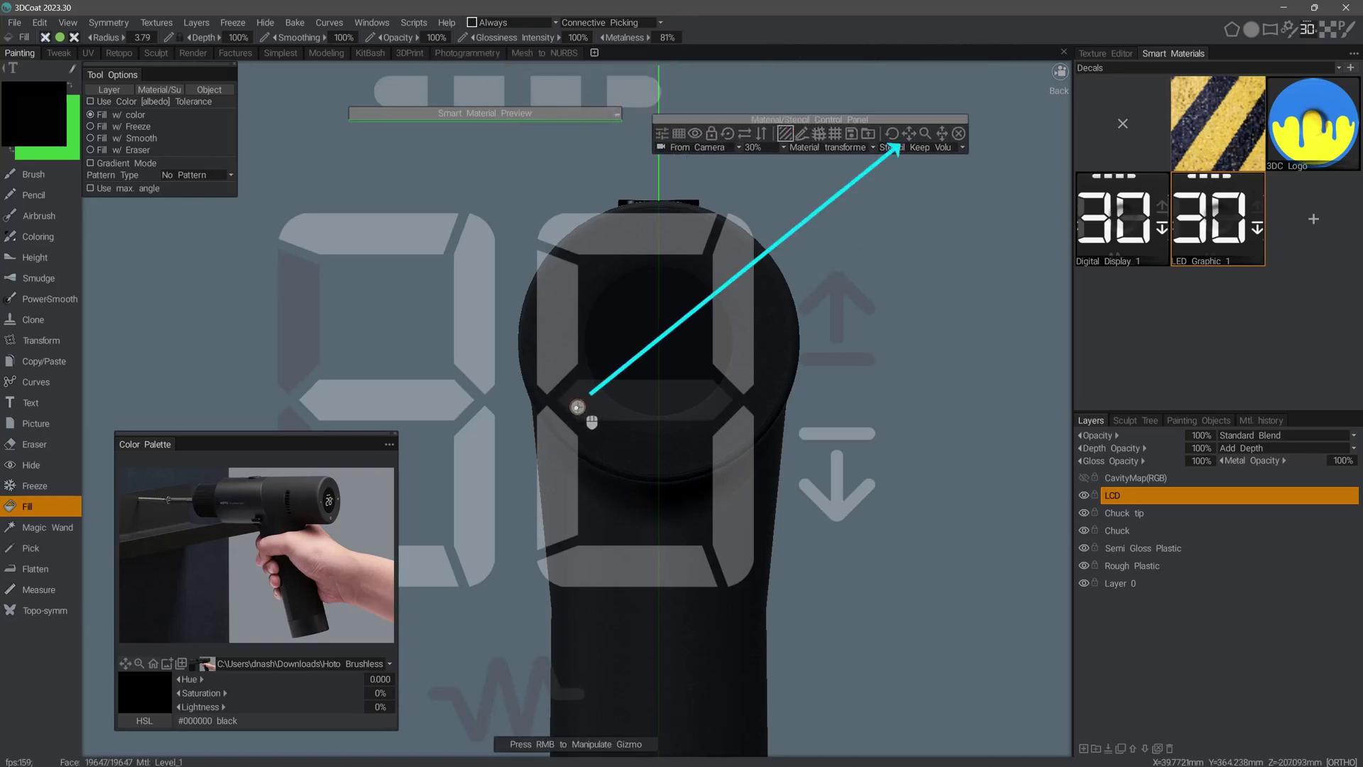
Scale down and reposition the LED graphic with its gizmo until it fits centred inside the drill's round display
right_click(577, 408)
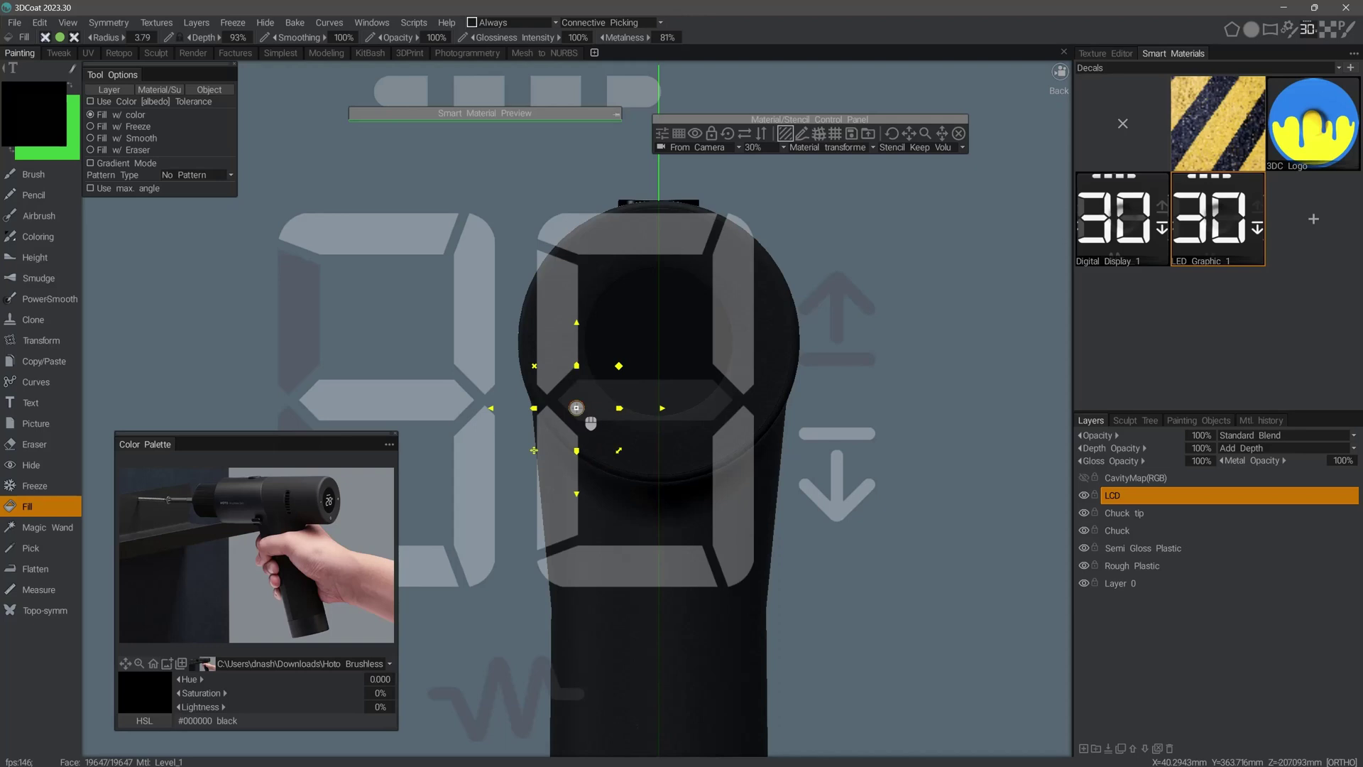
left_click_drag(589, 422, 831, 355)
left_click_drag(744, 263, 773, 298)
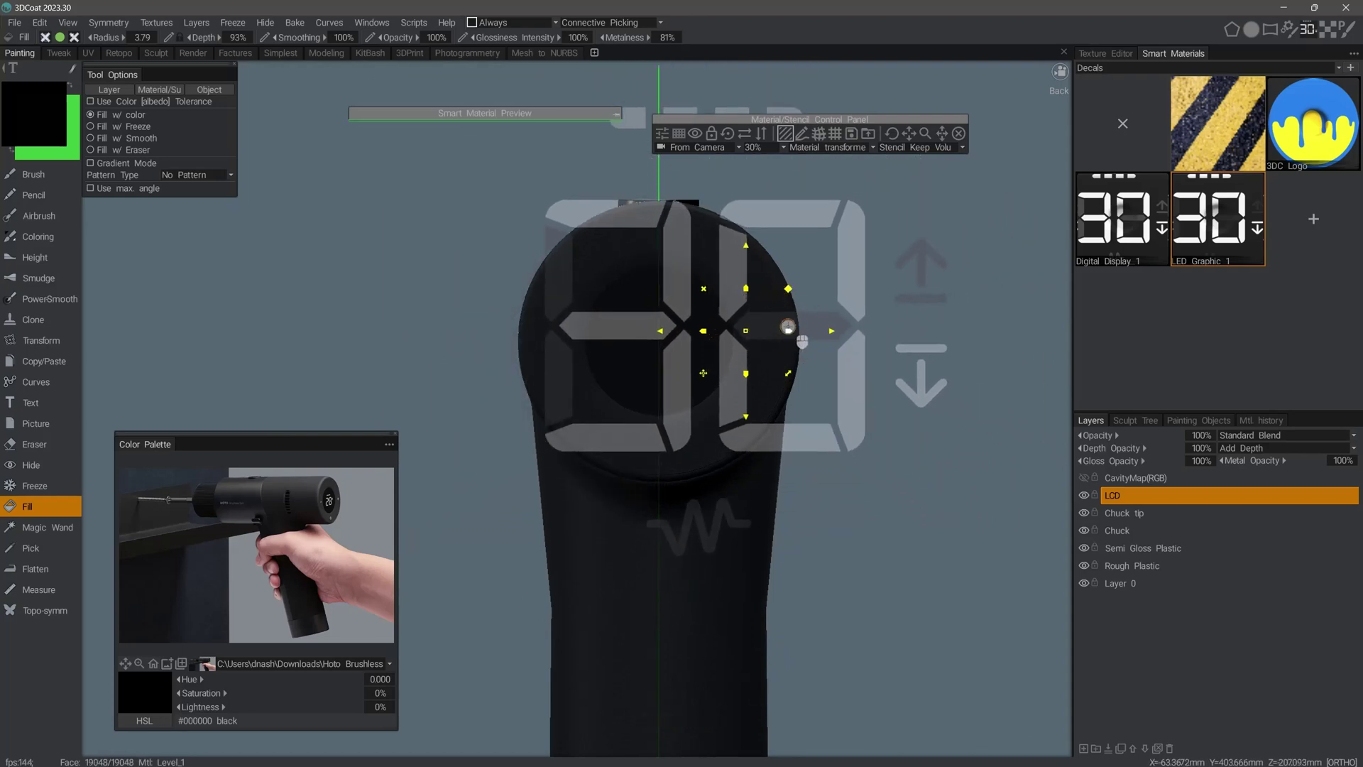
left_click_drag(788, 329, 754, 331)
left_click_drag(668, 246, 668, 252)
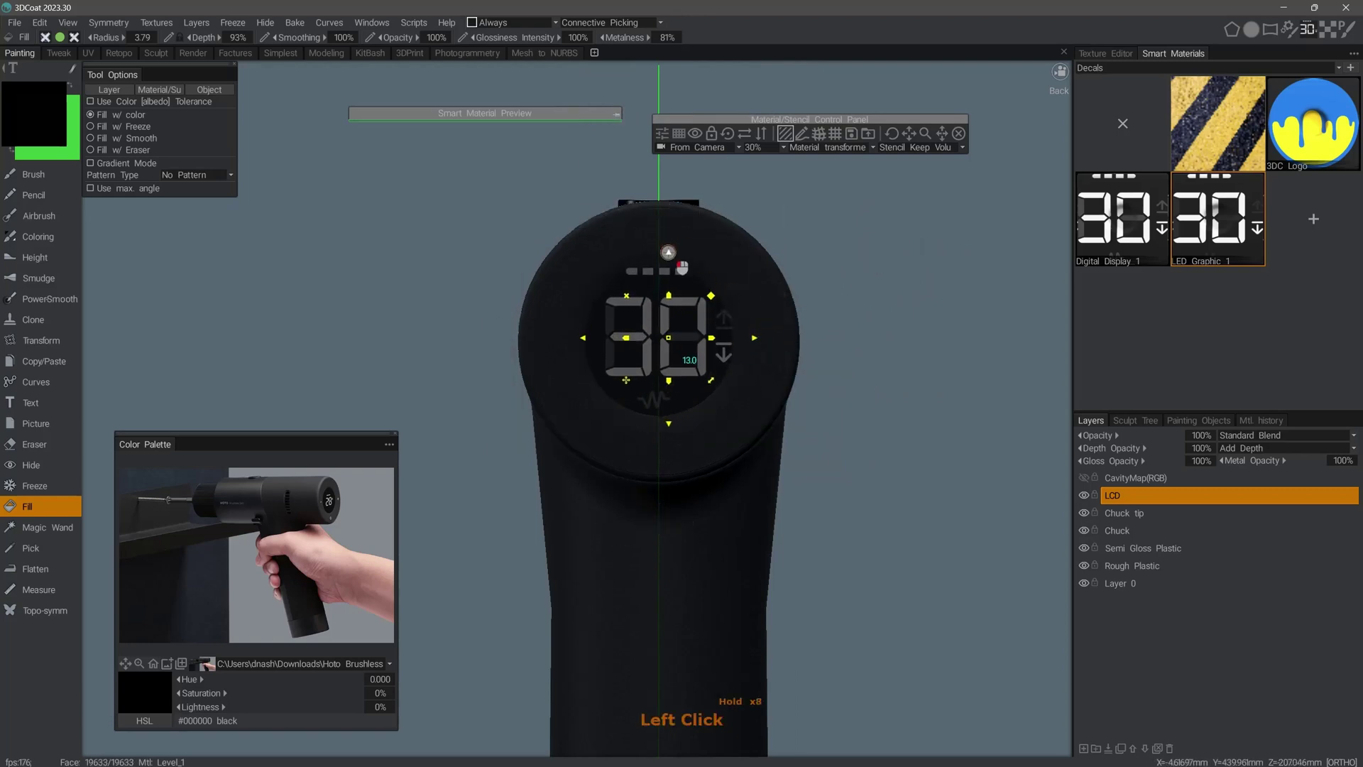
left_click_drag(710, 295, 701, 302)
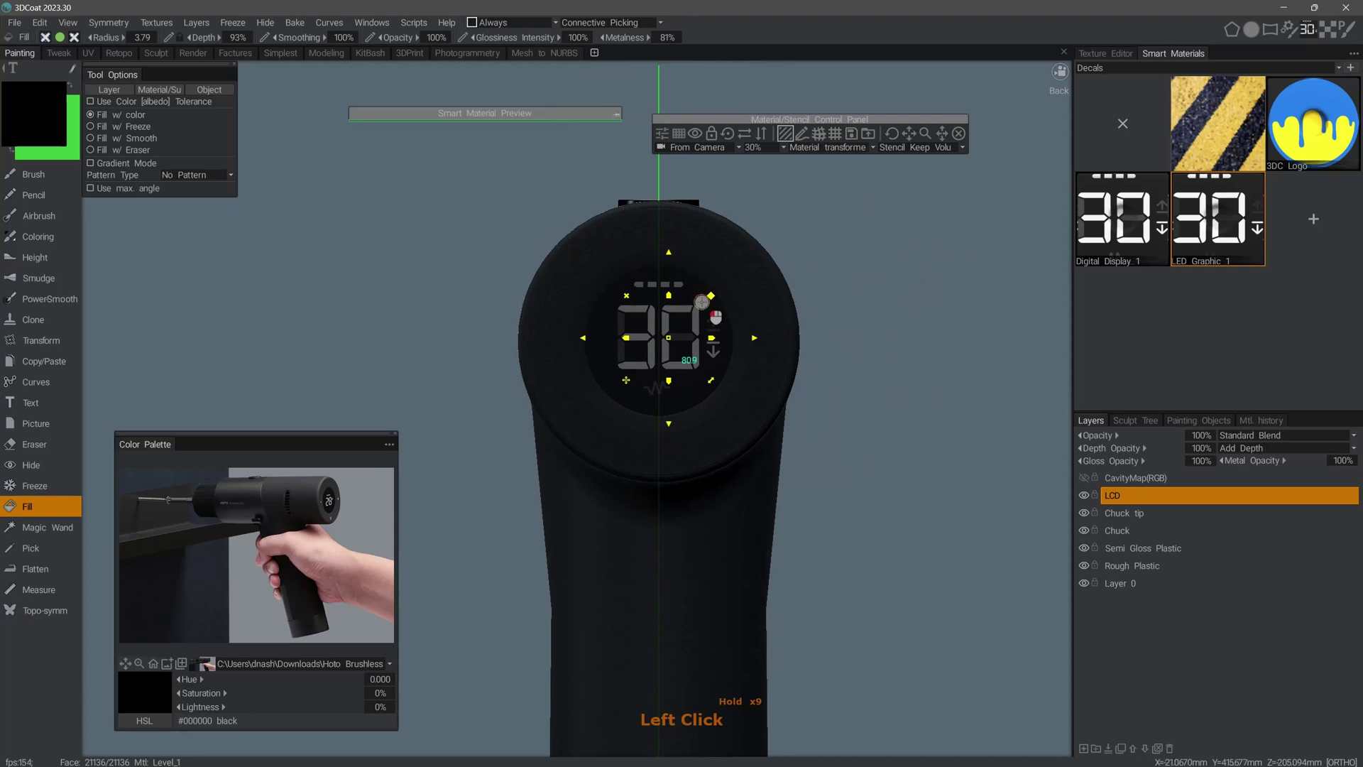
left_click_drag(668, 252, 669, 256)
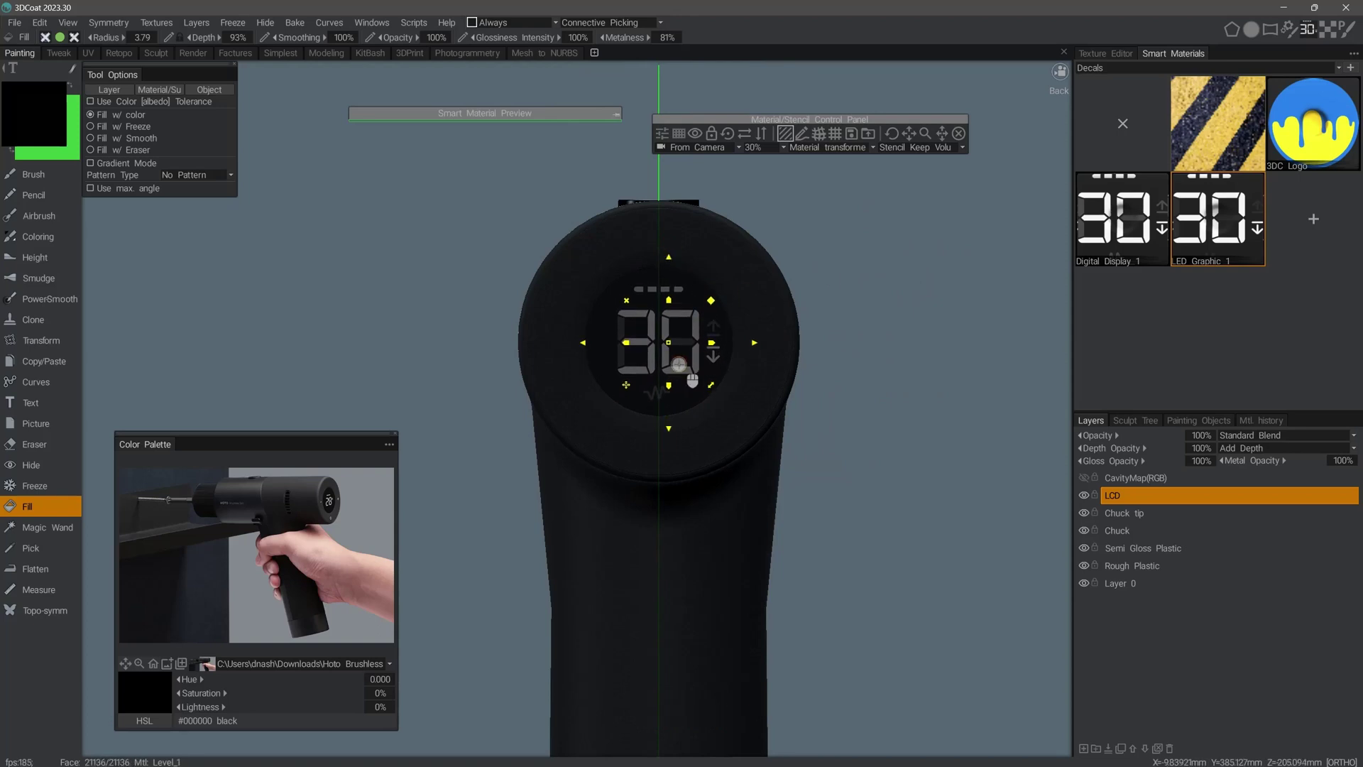
right_click(669, 343)
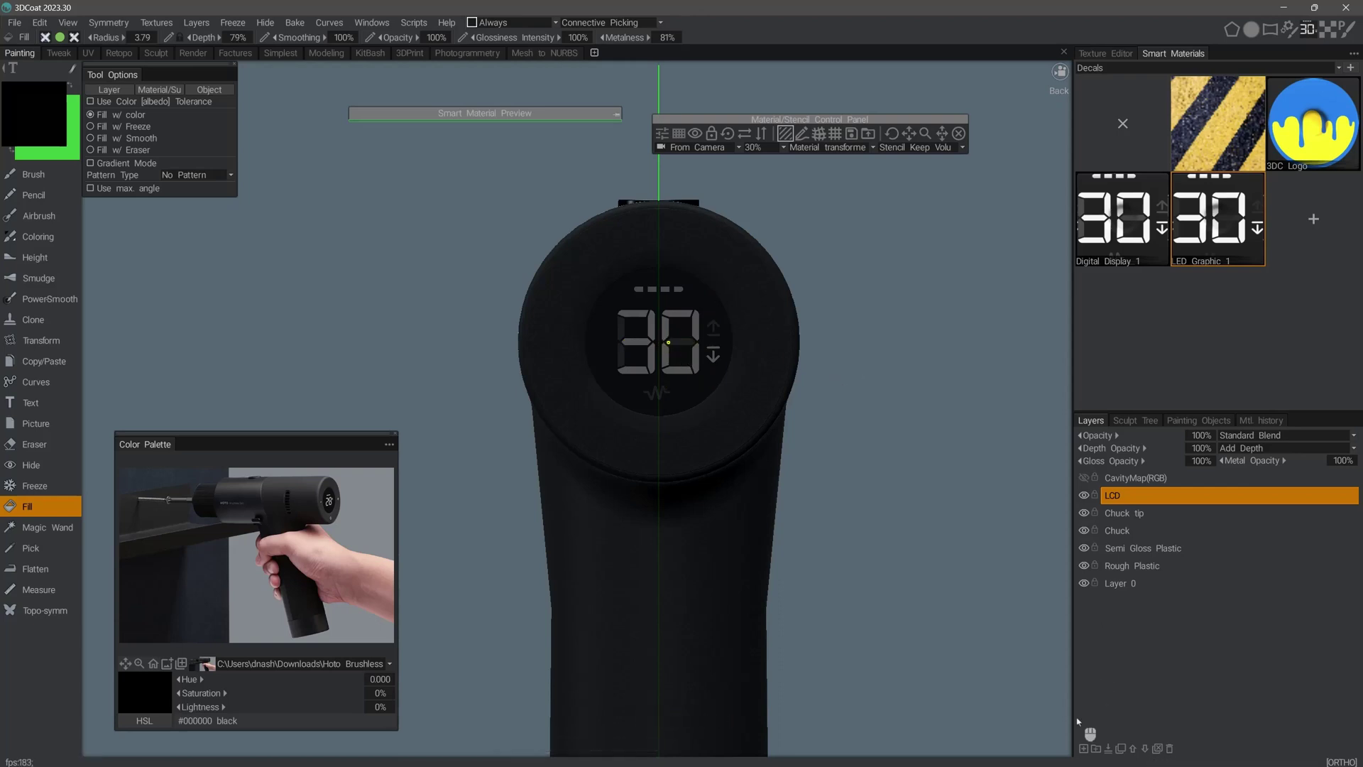
Add a new layer above LCD and name it "LCD Text"
left_click(1084, 749)
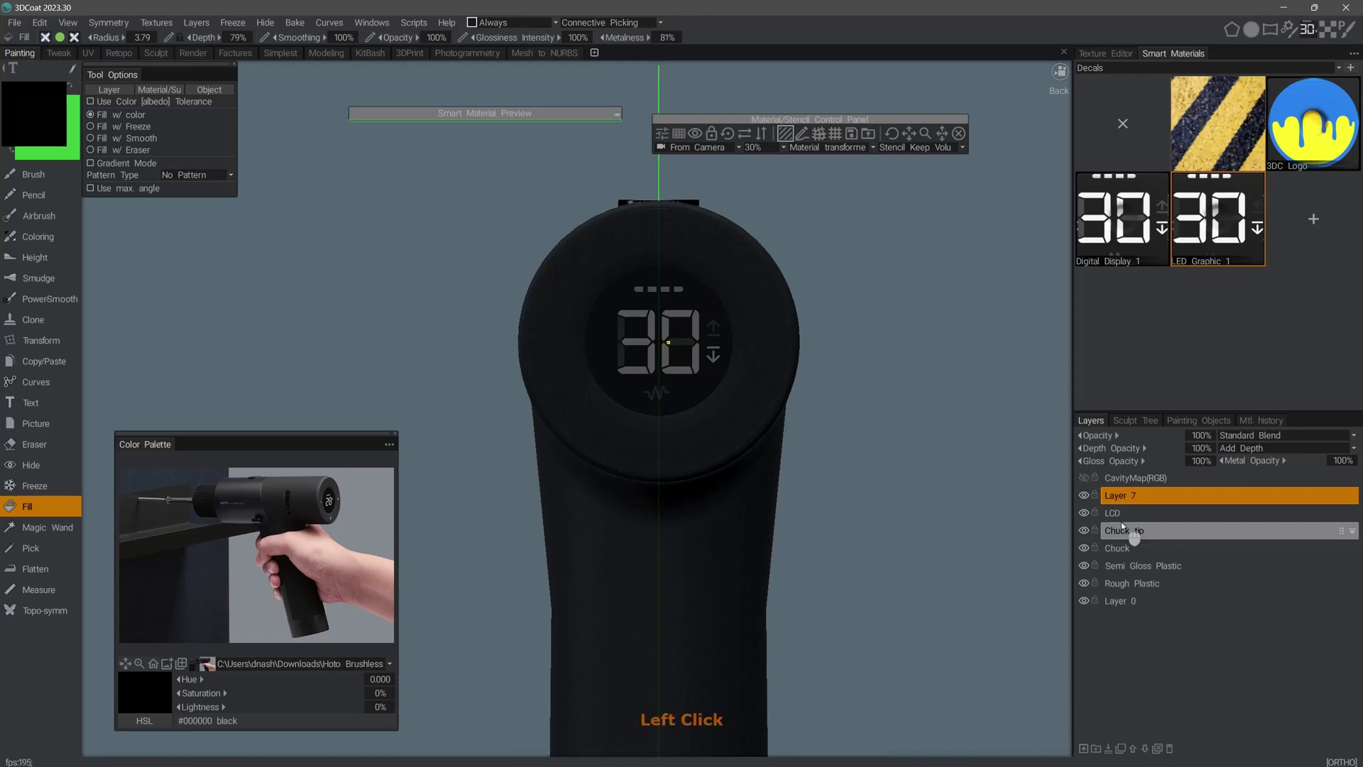
double_click(1130, 494)
type("LCD")
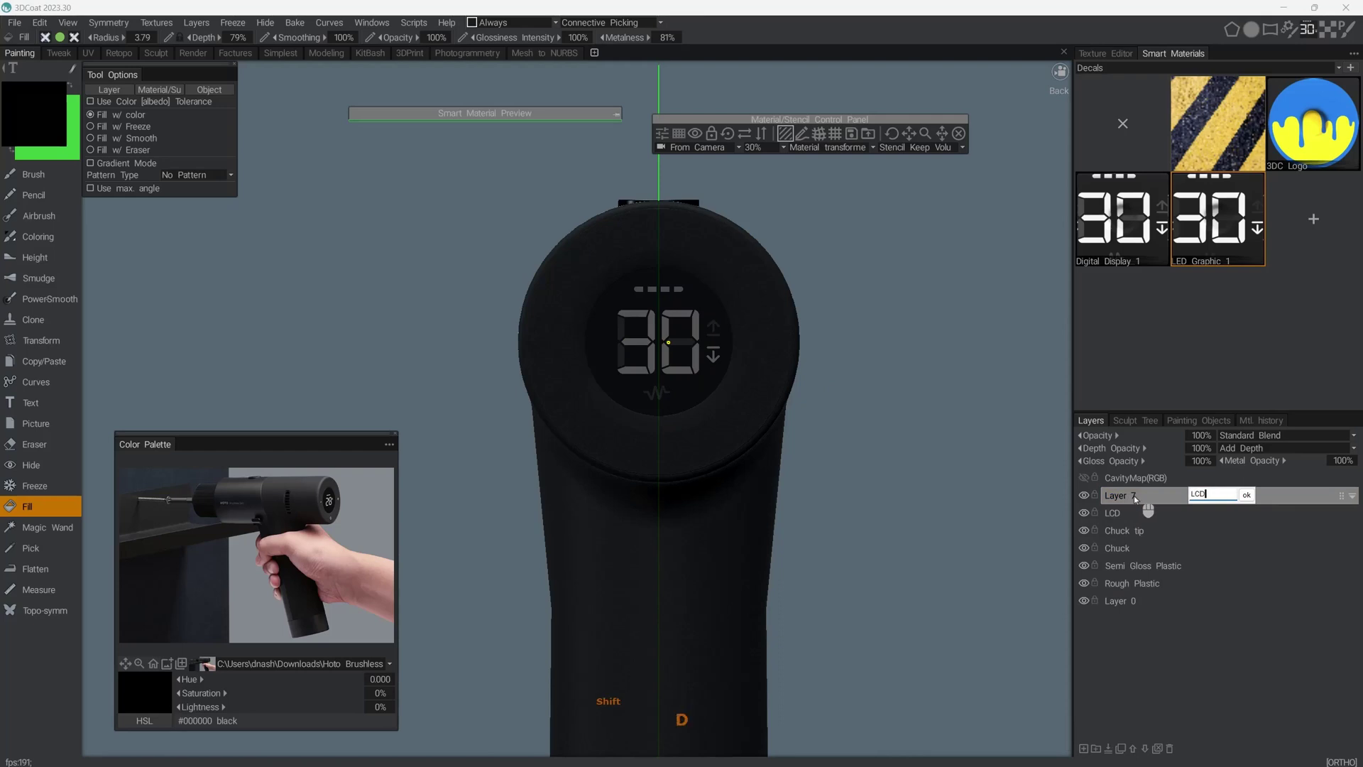
type(" Text")
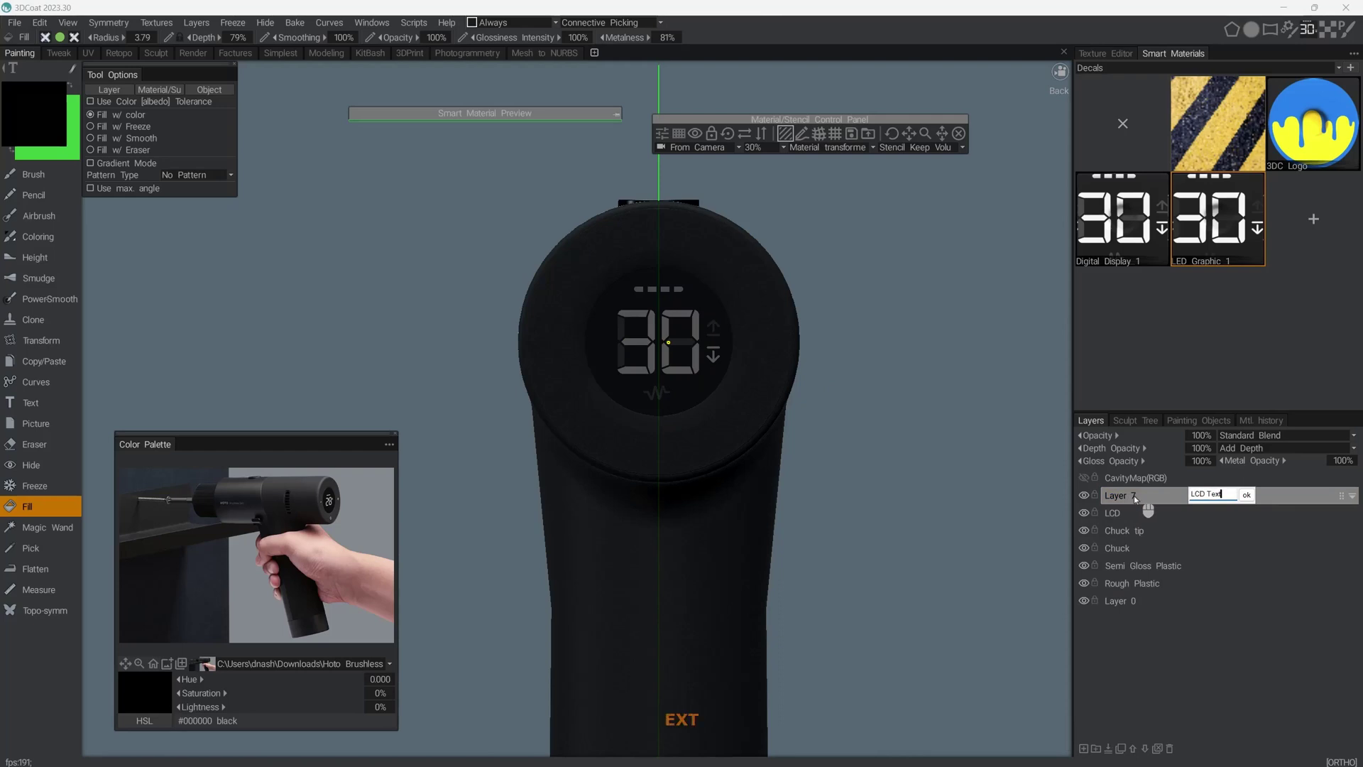
key("Return")
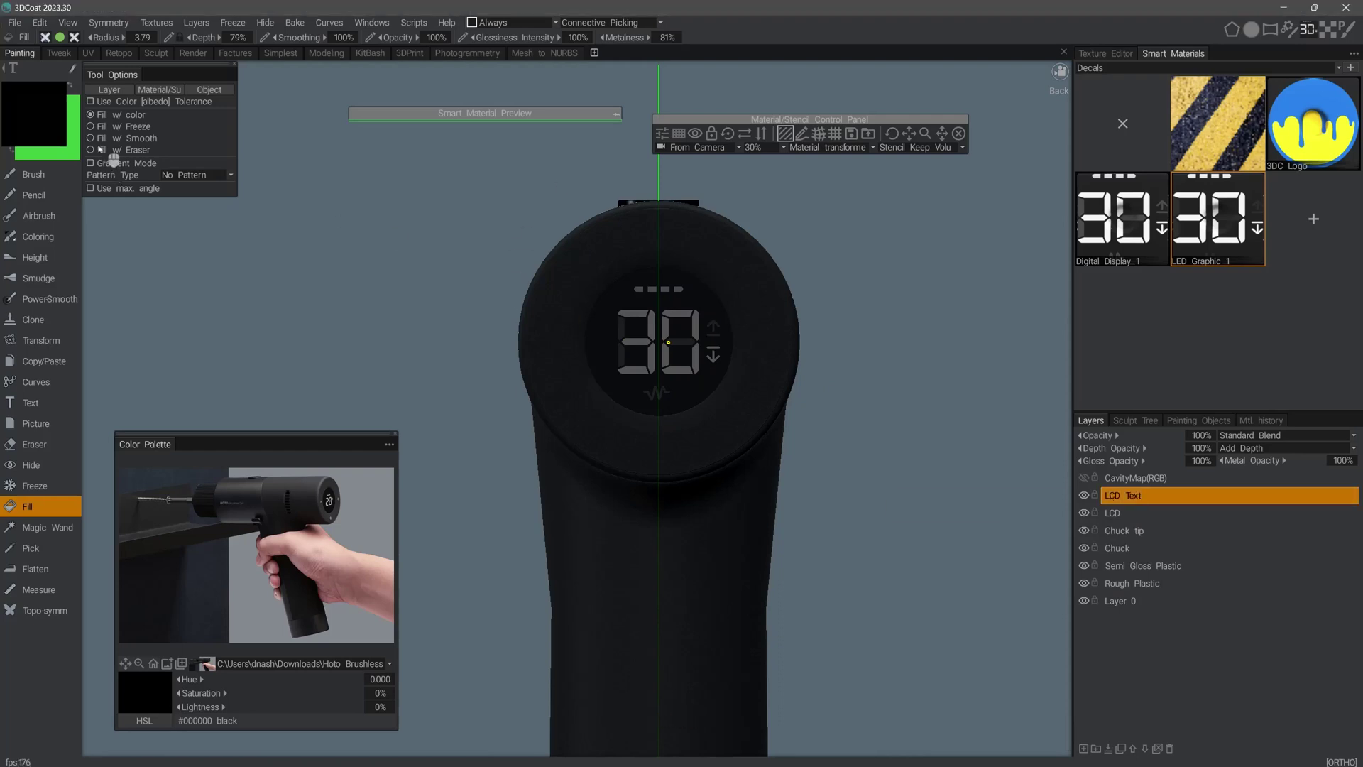
Change the foreground paint color from the palette to near-white #FDFEFD
double_click(49, 132)
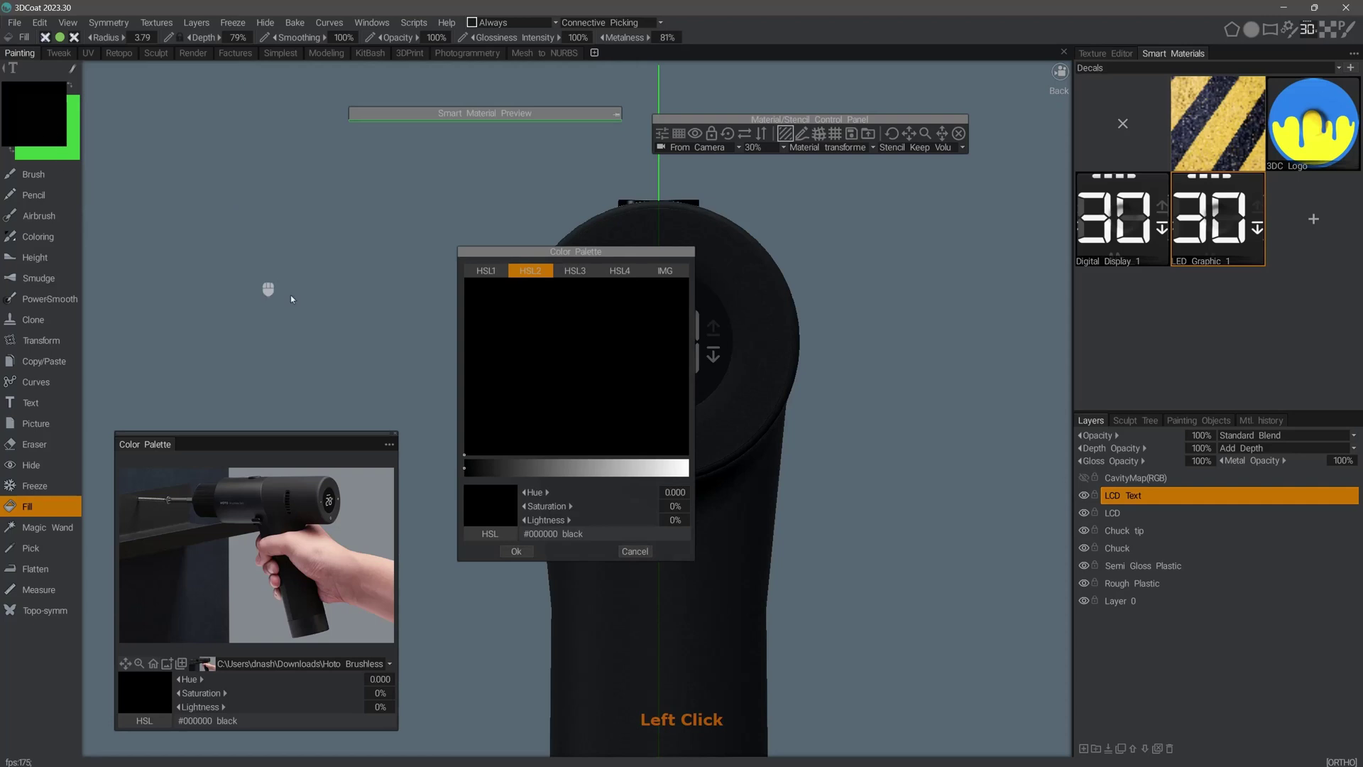
left_click(686, 467)
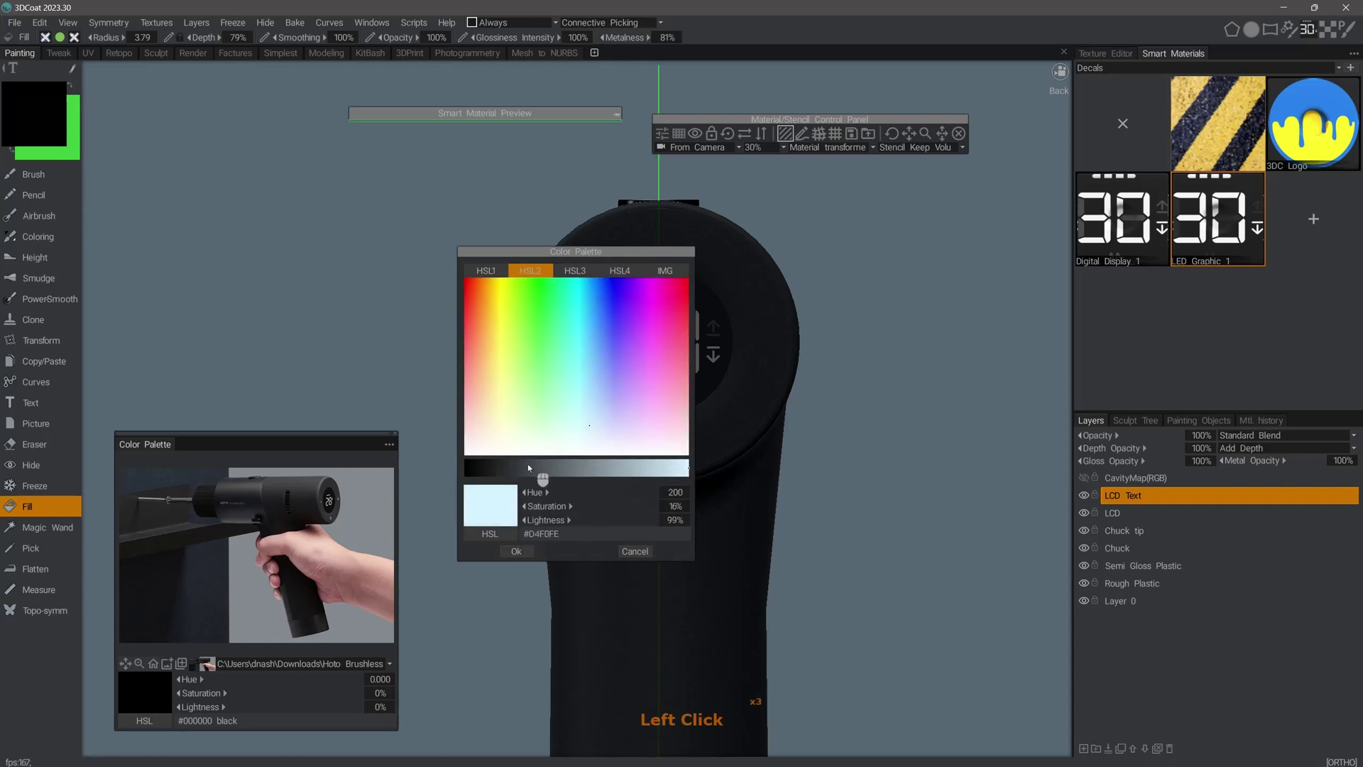
left_click(506, 455)
left_click(516, 551)
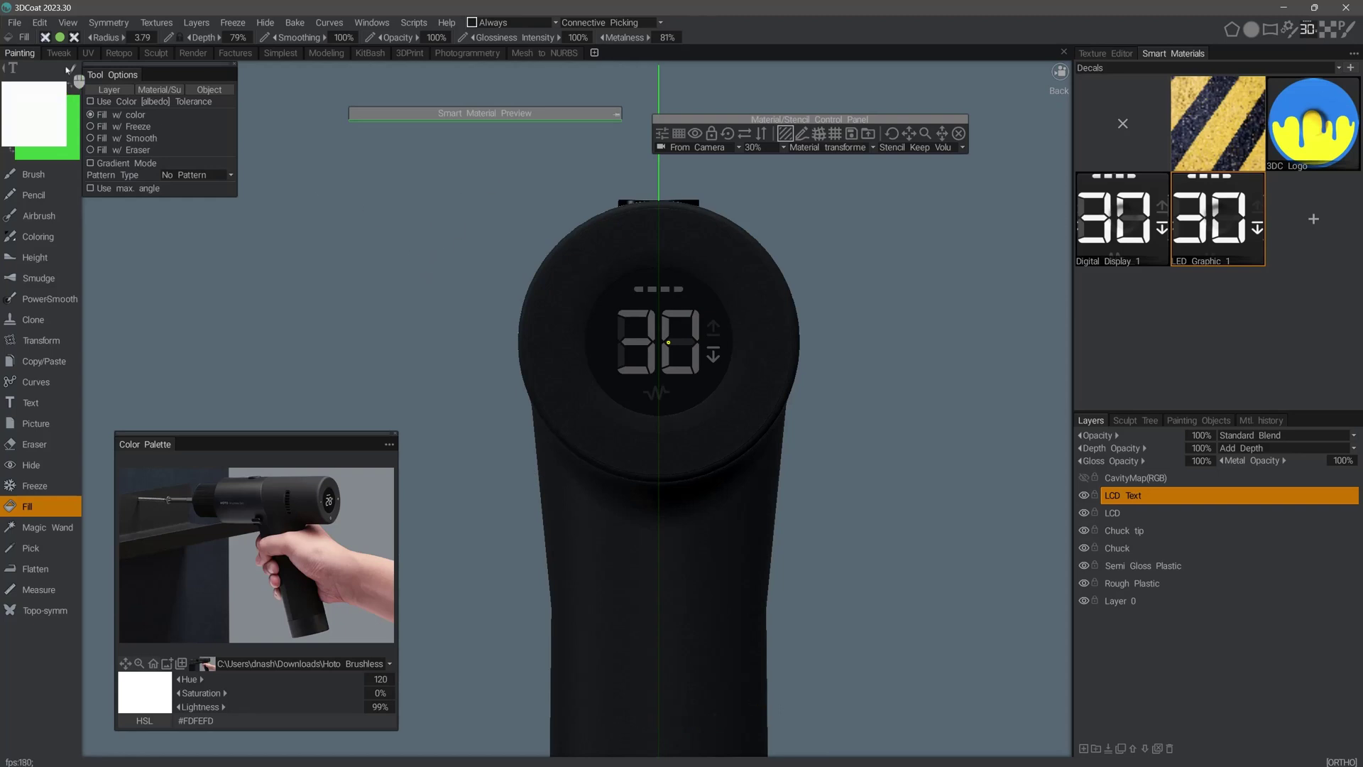
Fill the LED graphic onto the LCD Text layer using a circle about 72 mm across that matches the round display
mouse_move(90, 77)
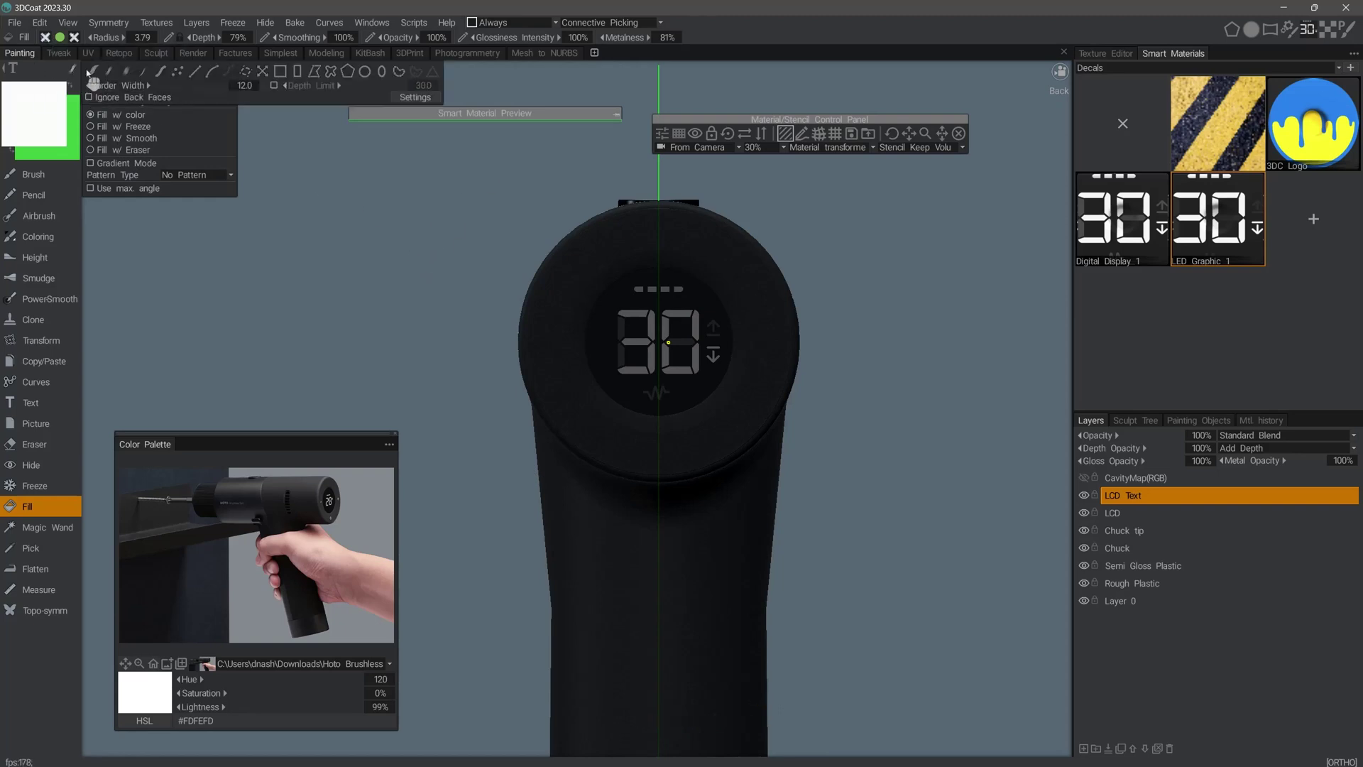
left_click(364, 72)
mouse_move(668, 342)
left_mouse_down()
mouse_move(686, 365)
mouse_move(712, 366)
mouse_move(746, 412)
left_mouse_up()
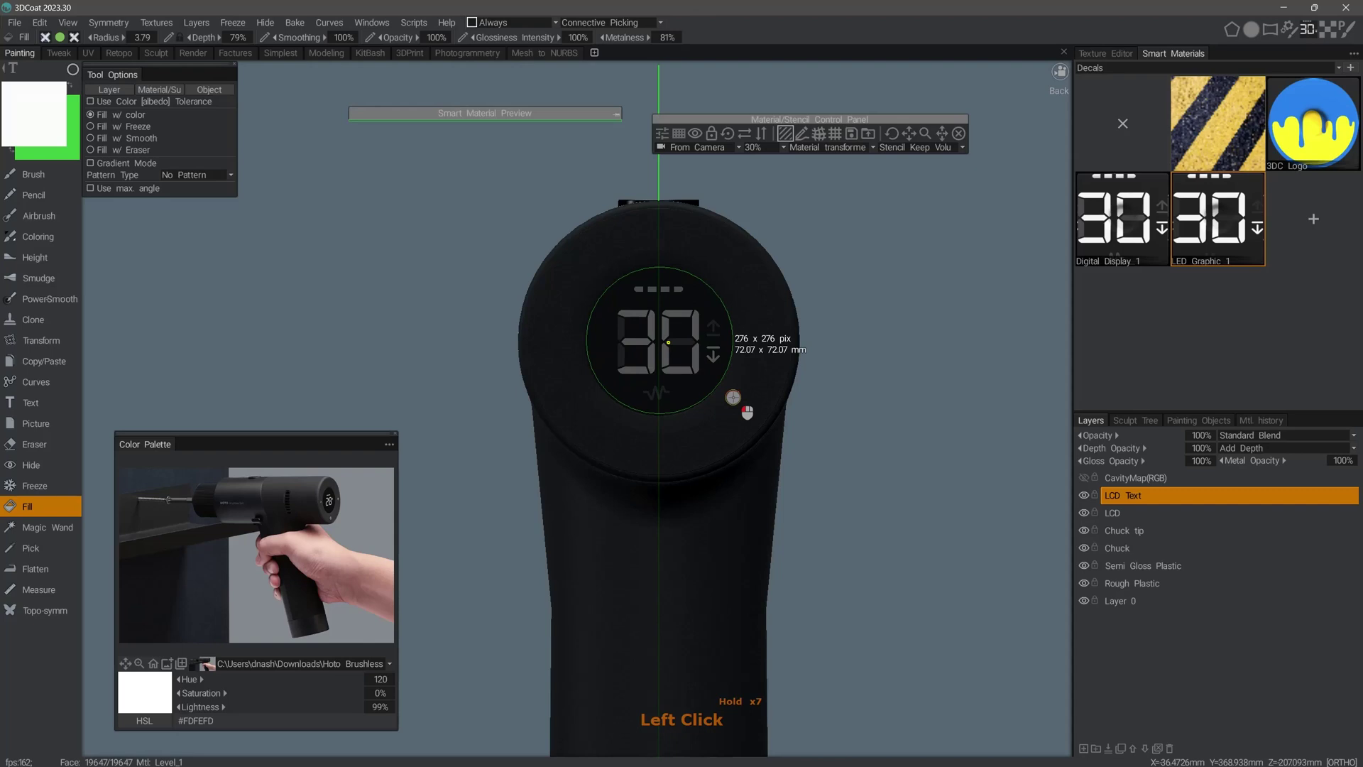
left_click_drag(747, 412, 747, 413)
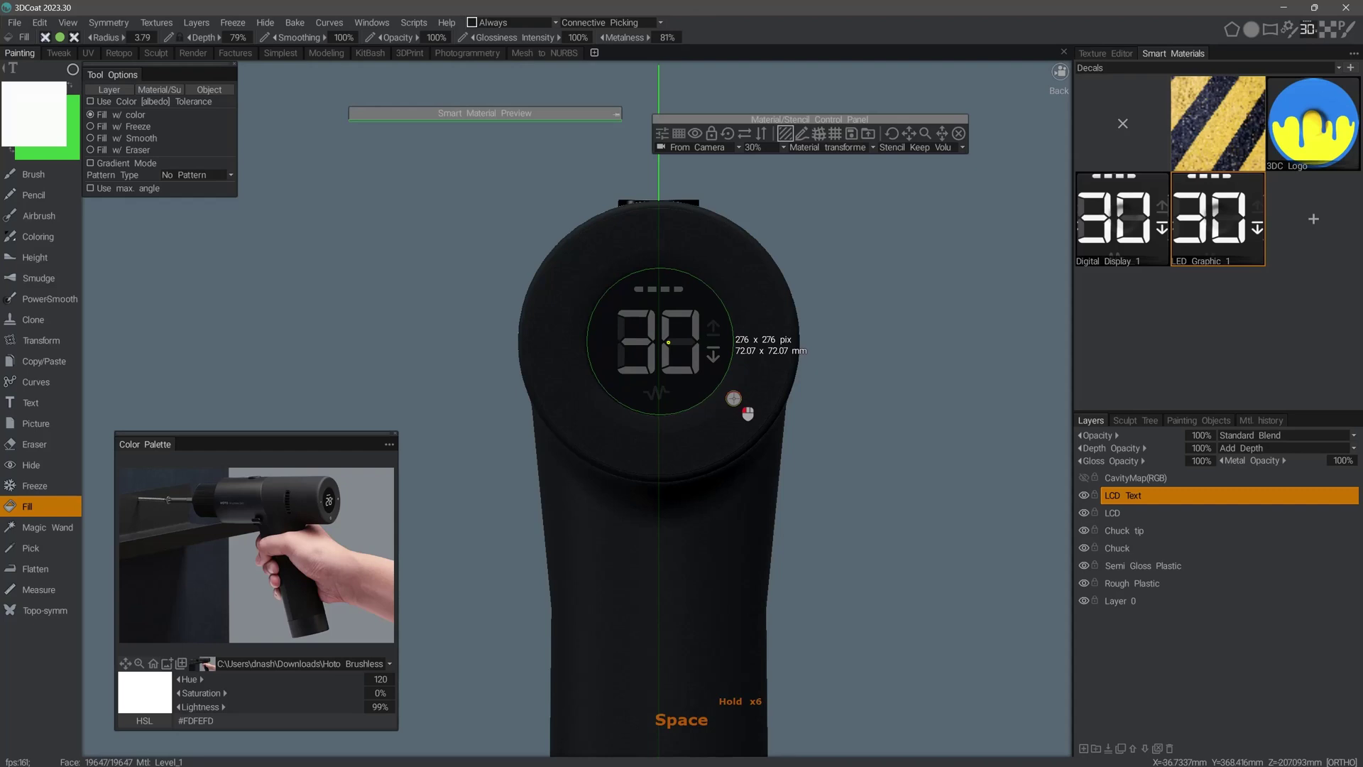
left_click_drag(747, 412, 733, 397)
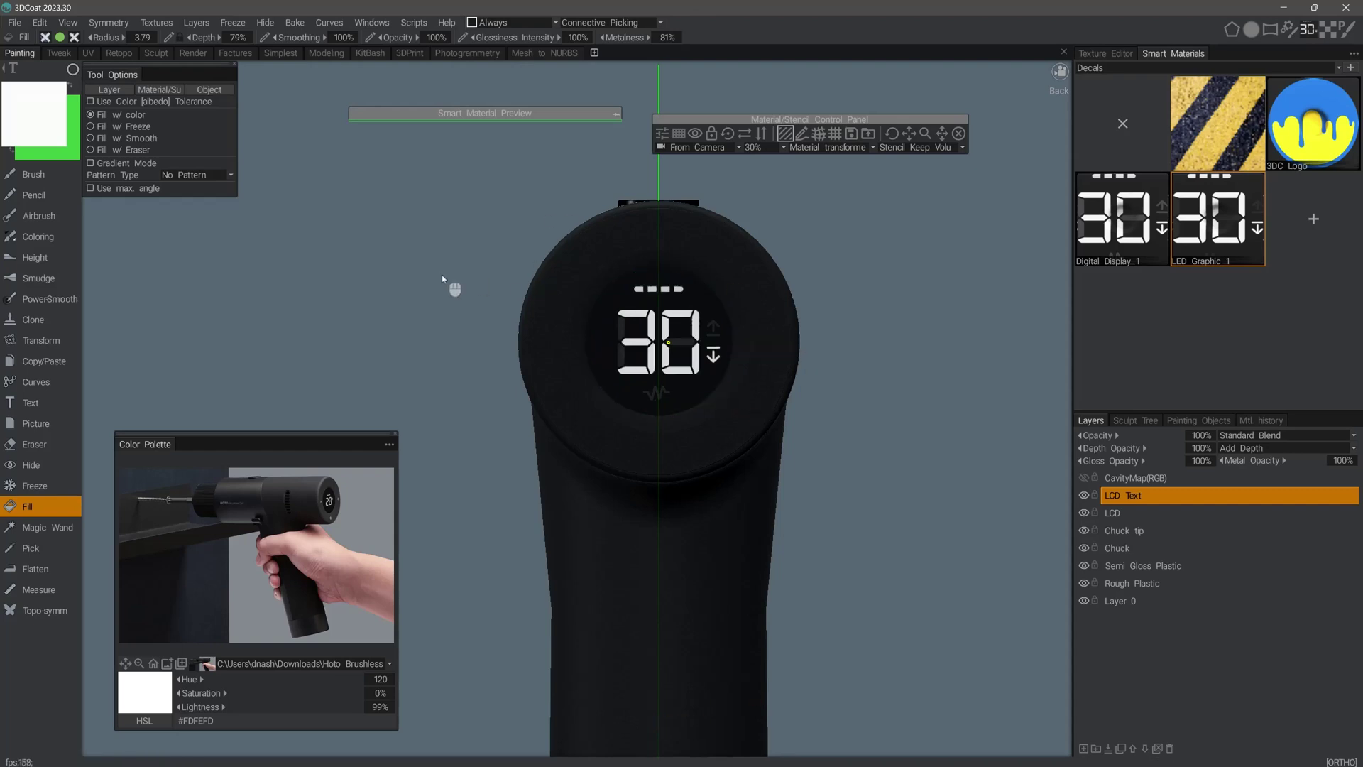
Deactivate the LED graphic material and set the LCD Text layer's blending to Use as Emissive
left_click(958, 133)
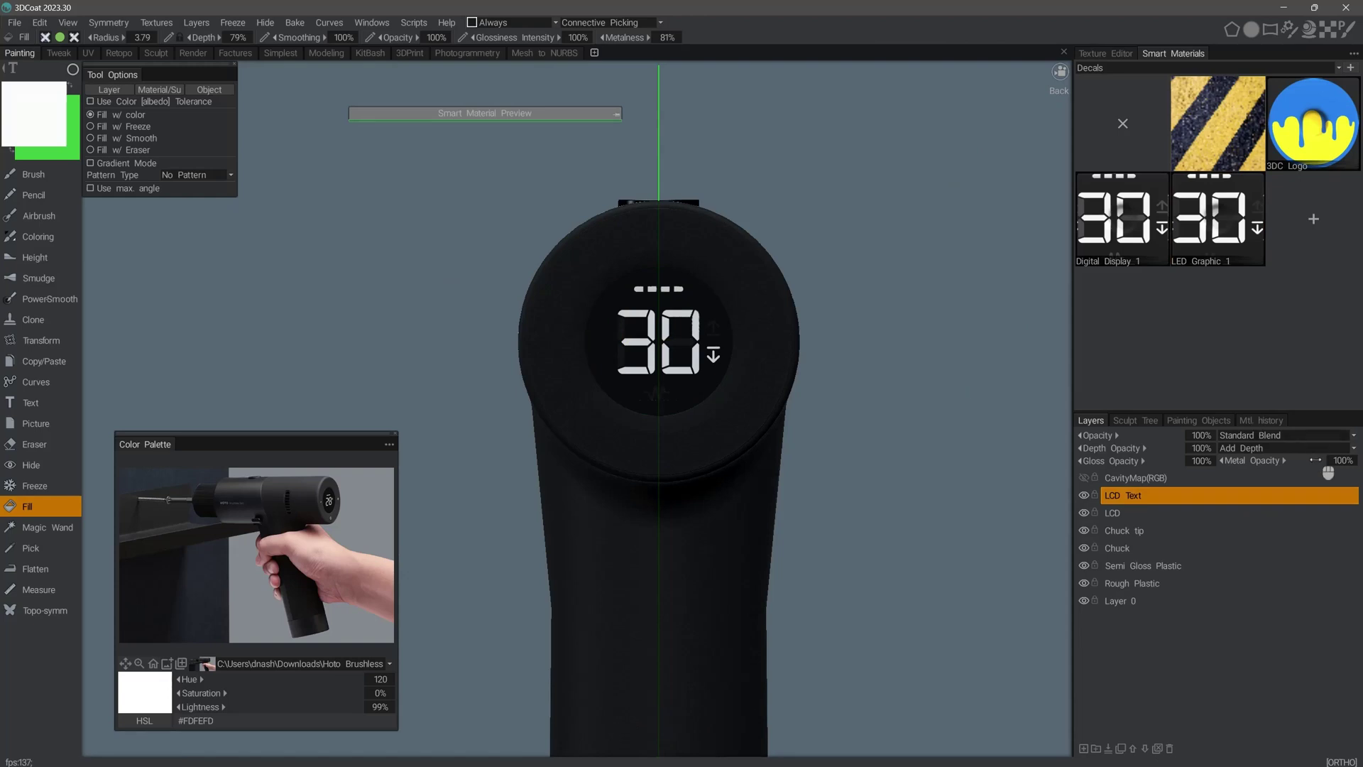
left_click(1294, 436)
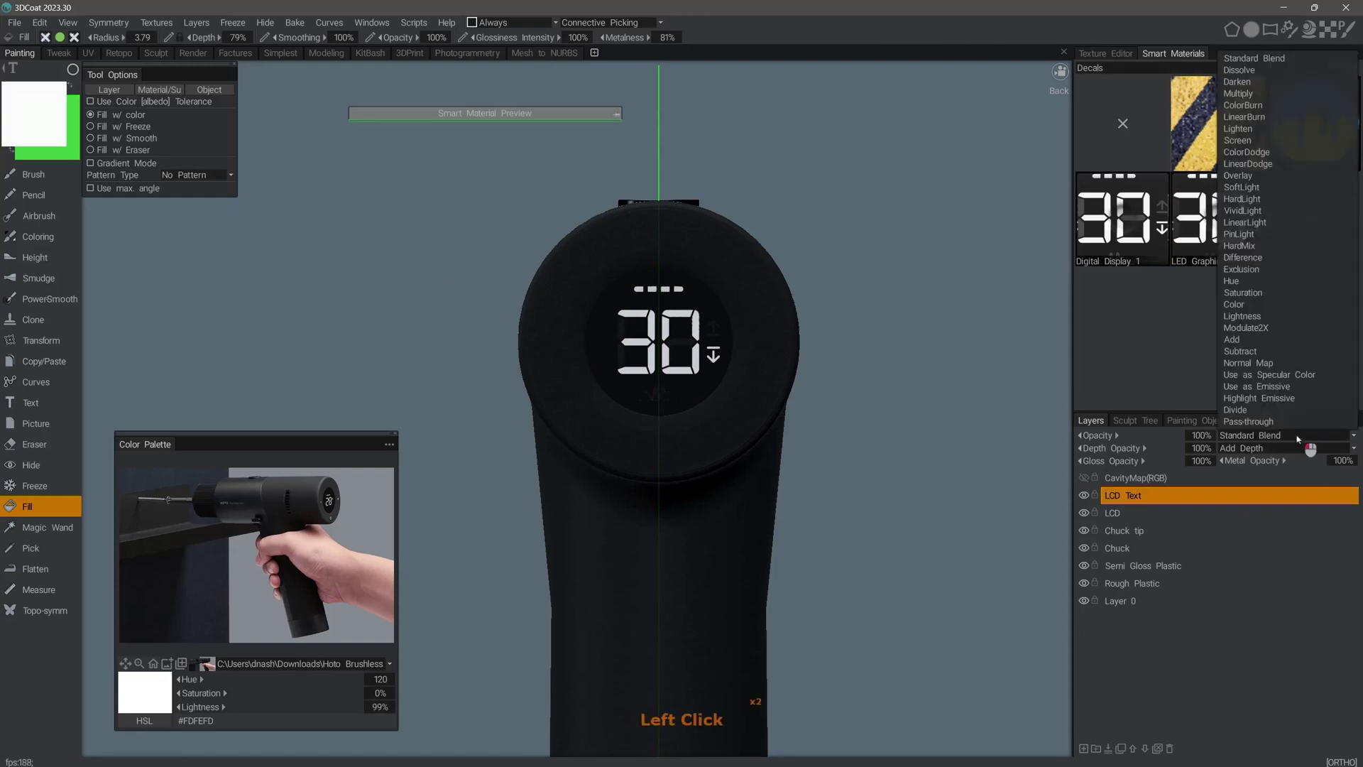
left_click(1291, 387)
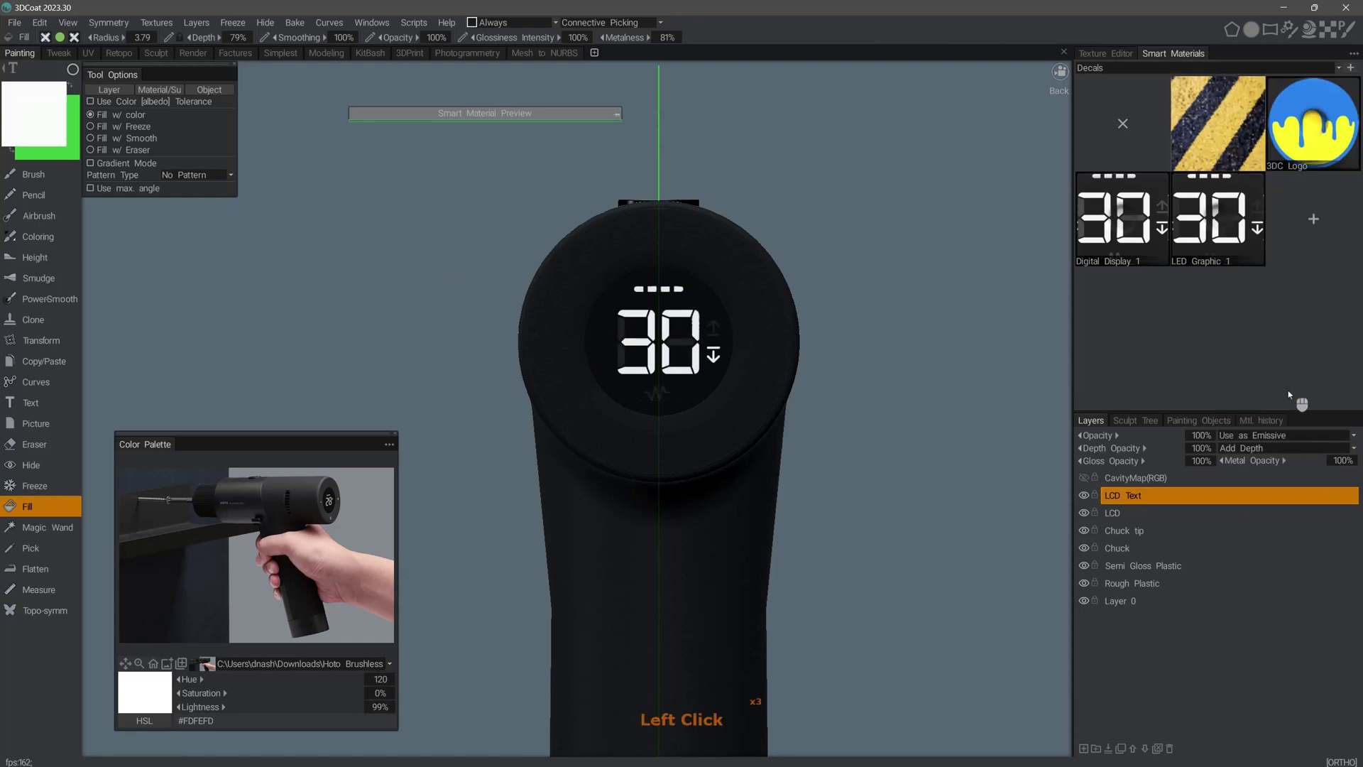
Fill the round display on the LCD layer with 100% glossiness, keeping color and depth off, in freehand brush mode from a perspective view
left_click(1120, 518)
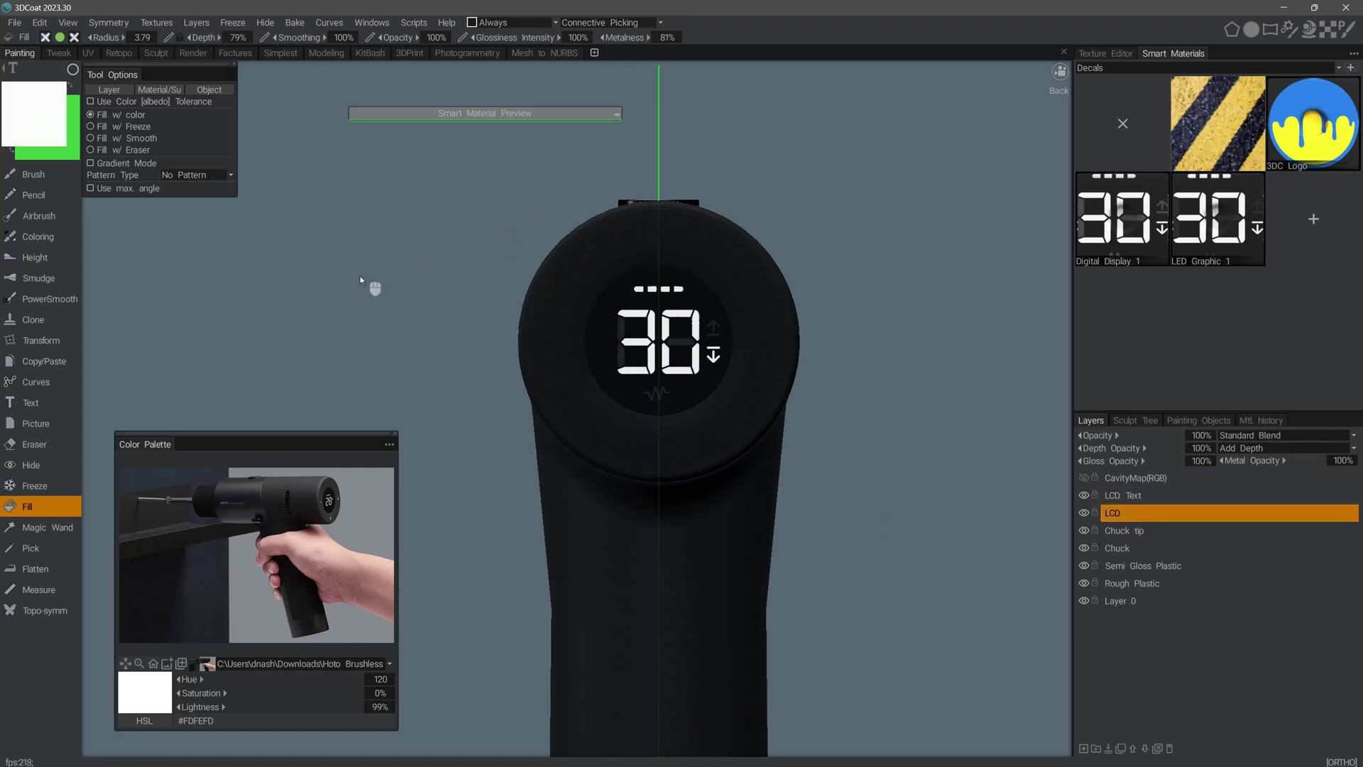
left_click_drag(296, 289, 356, 281)
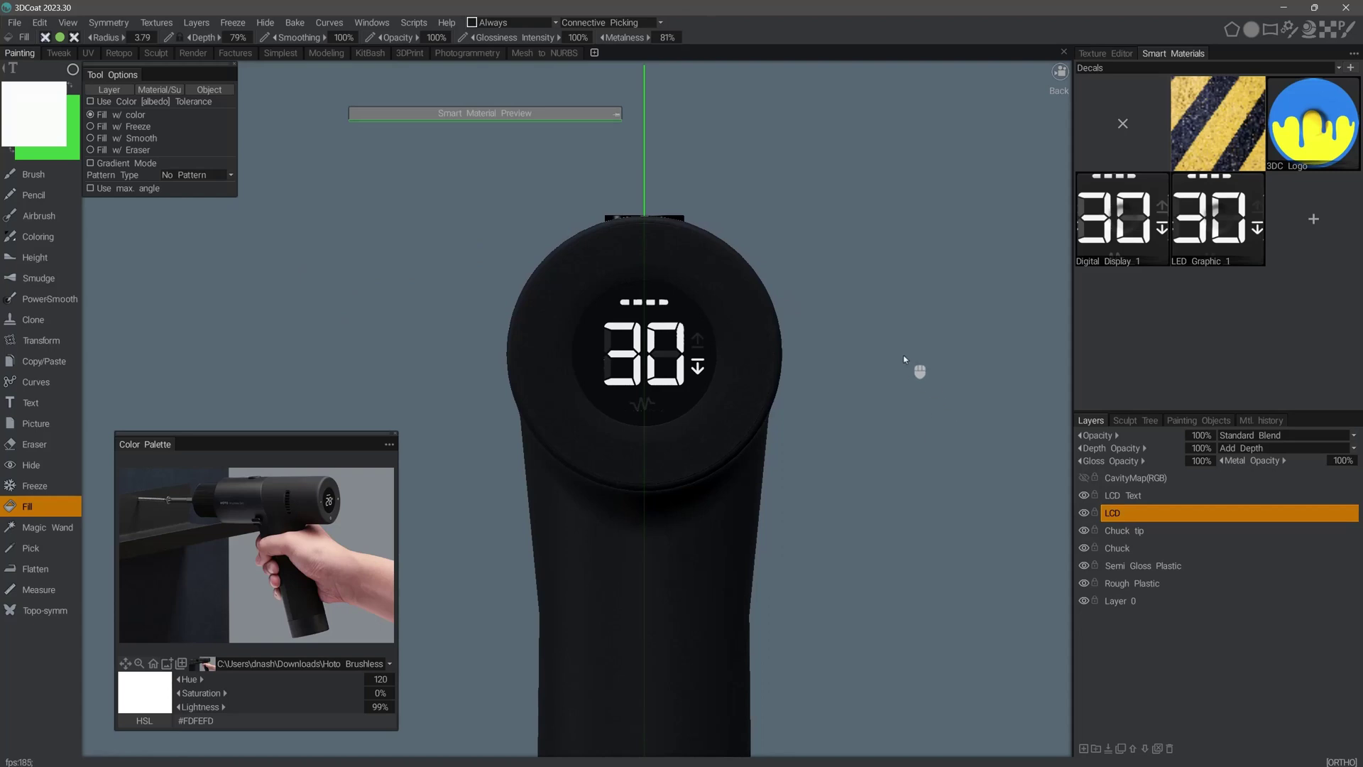
key("KP_5")
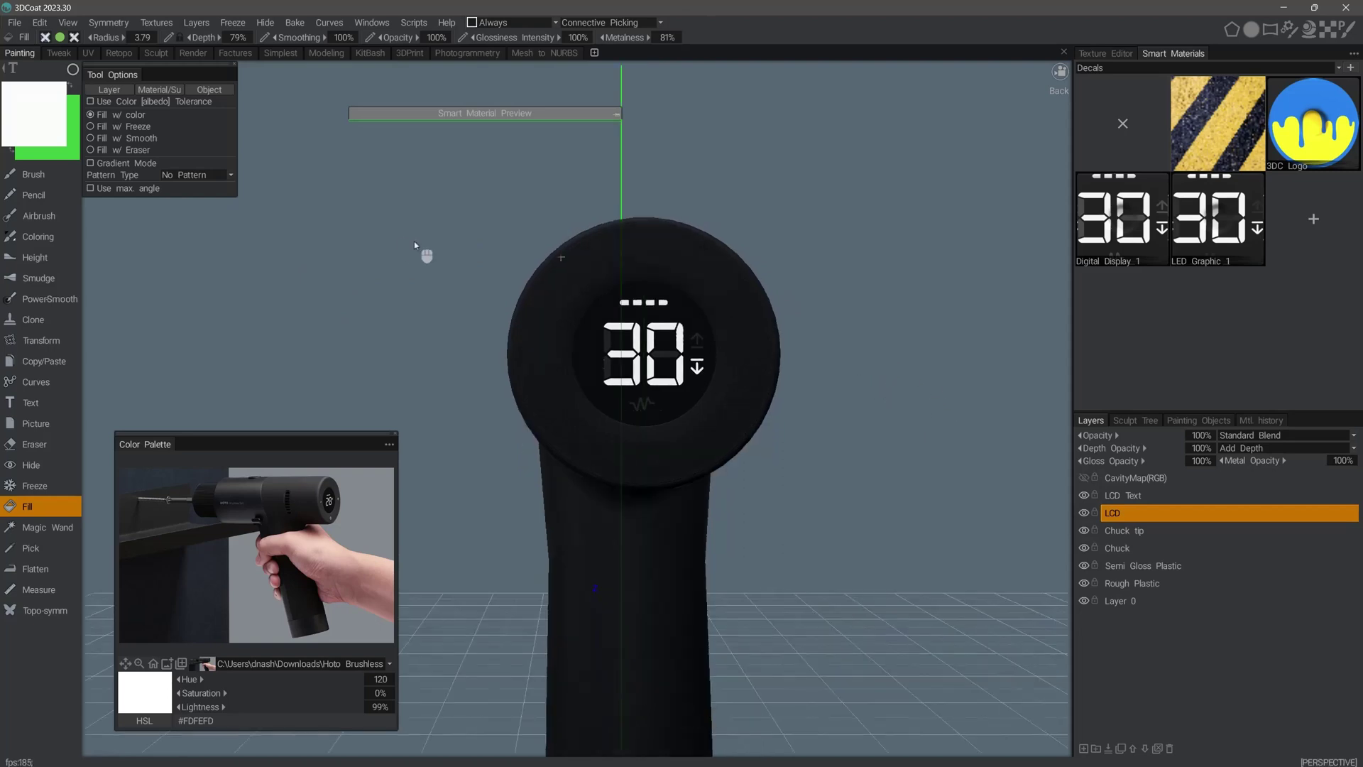
left_click_drag(414, 241, 371, 223)
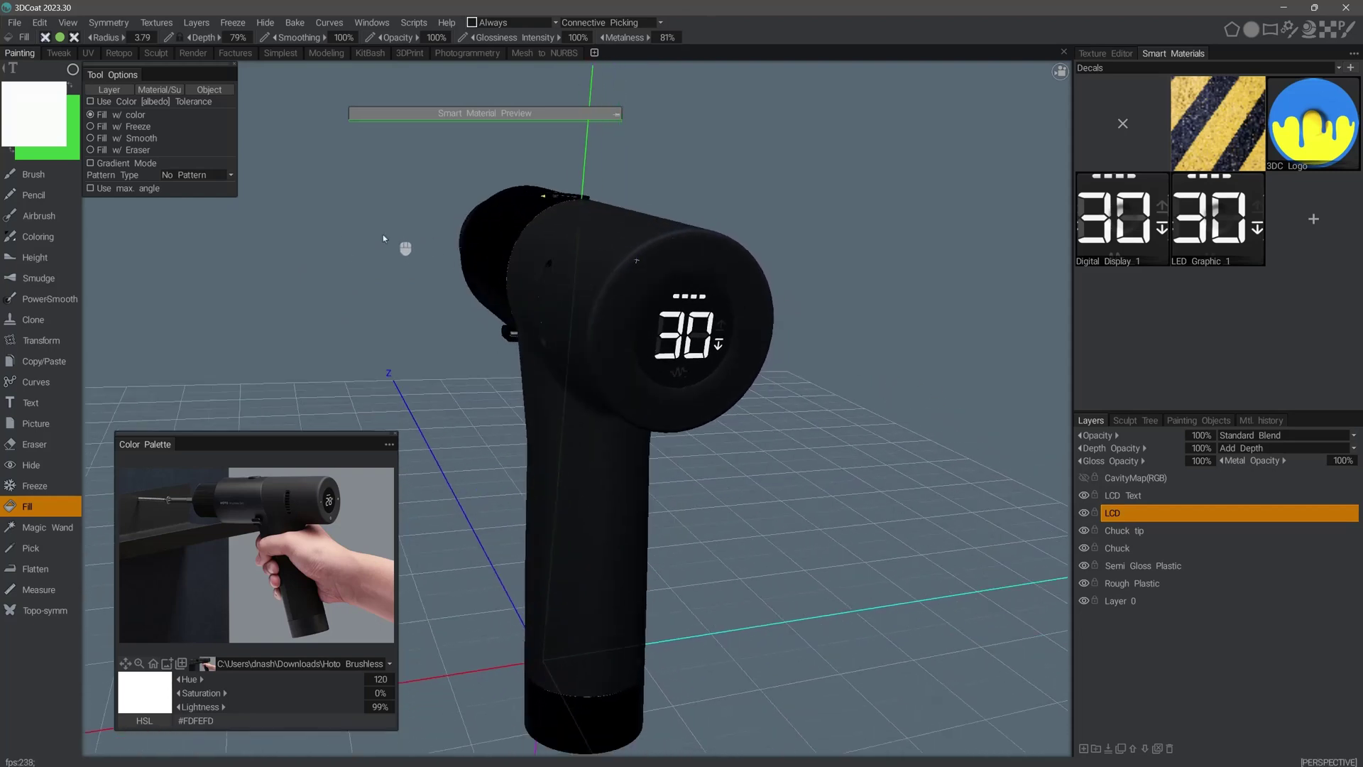
left_click_drag(382, 235, 1111, 518)
left_click(1113, 513)
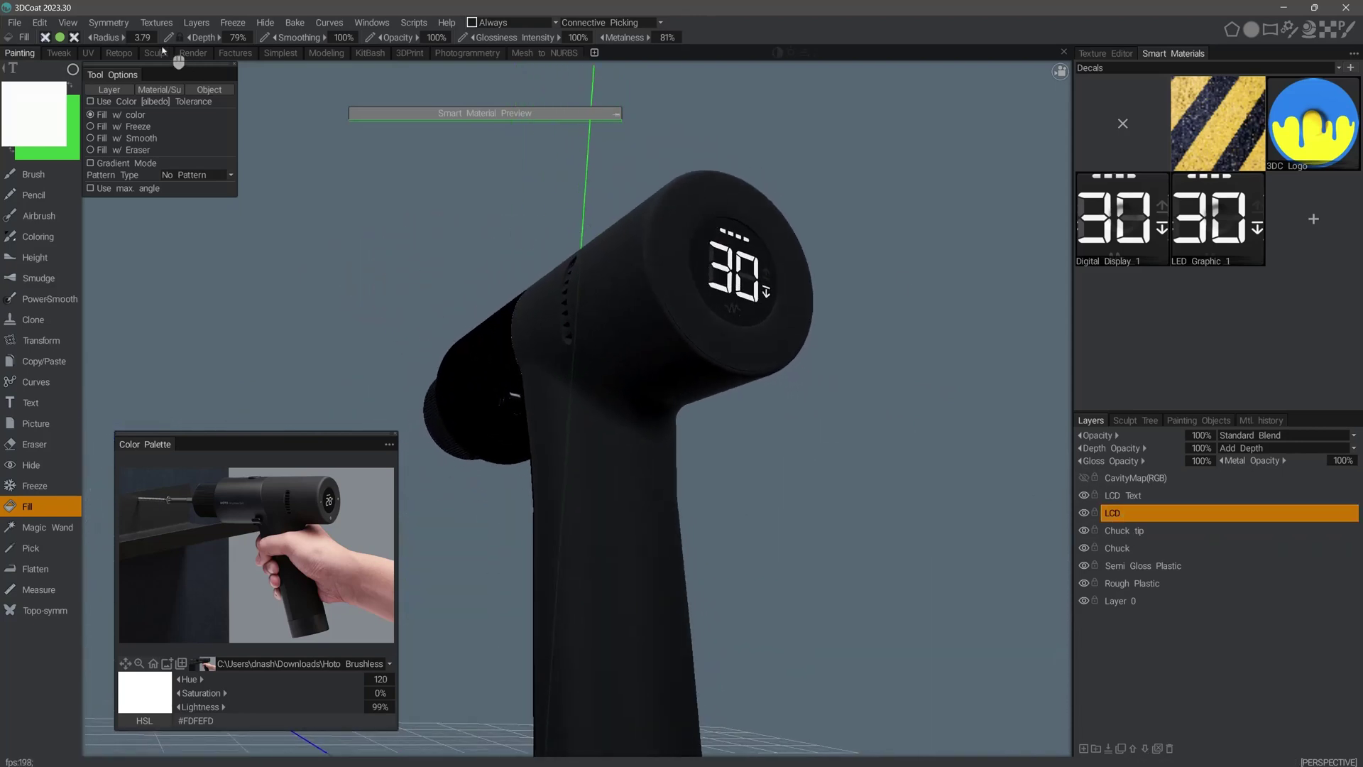
left_click(60, 37)
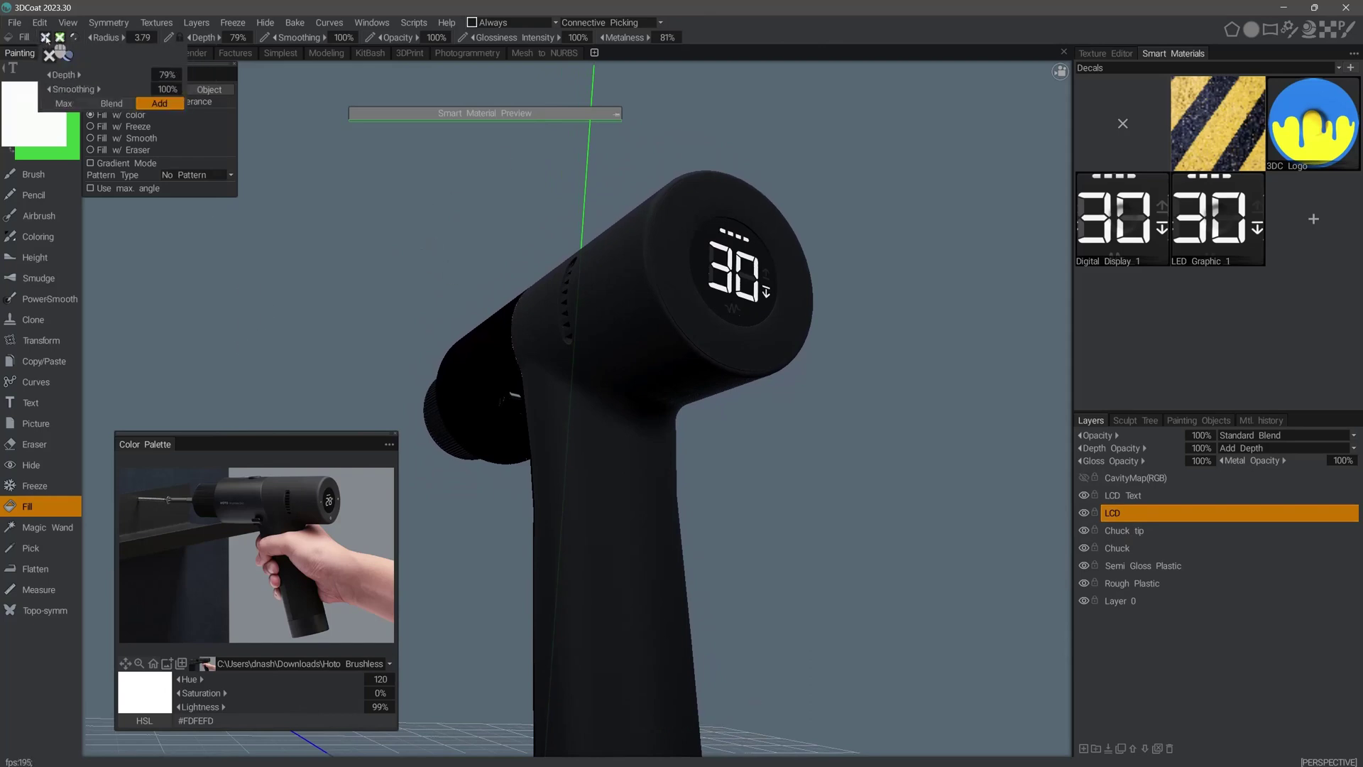
left_click(712, 277)
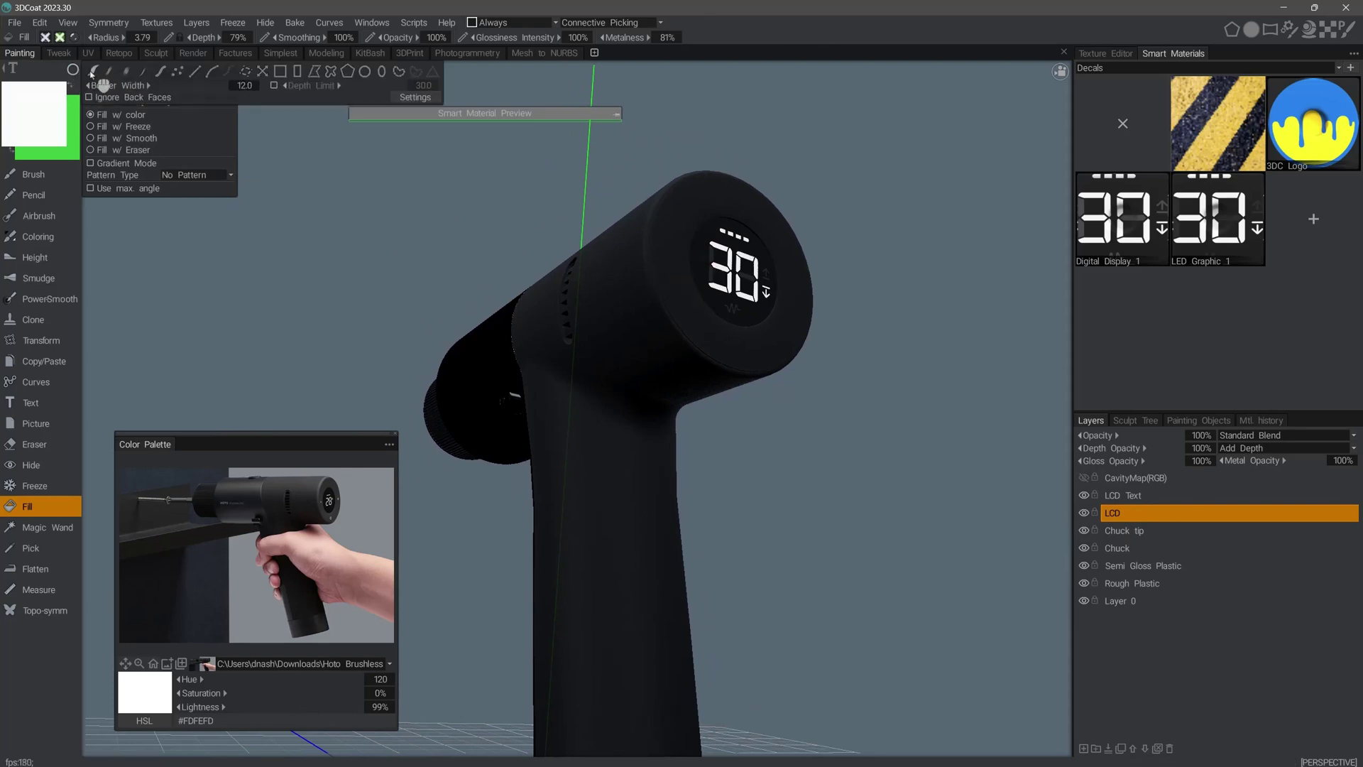
left_click(92, 71)
left_click(735, 341)
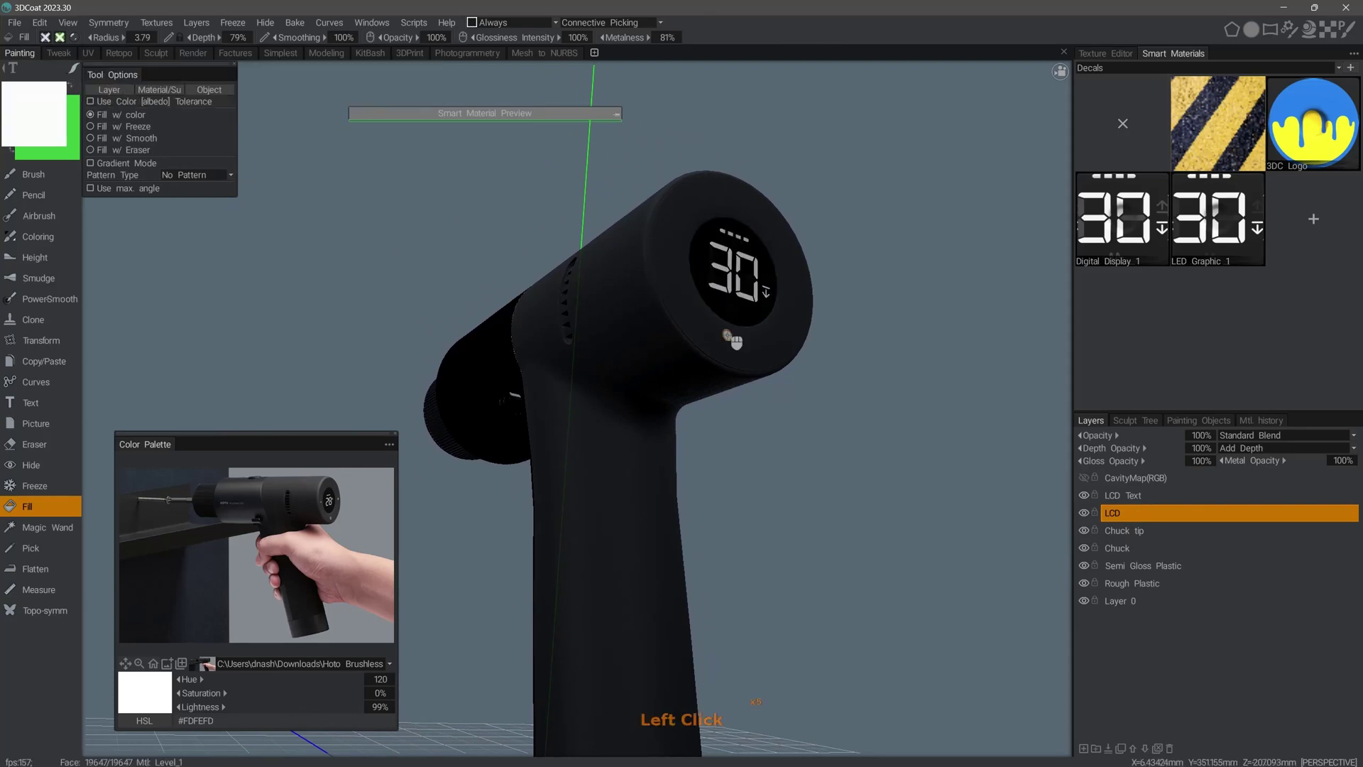
left_click_drag(396, 229, 376, 251)
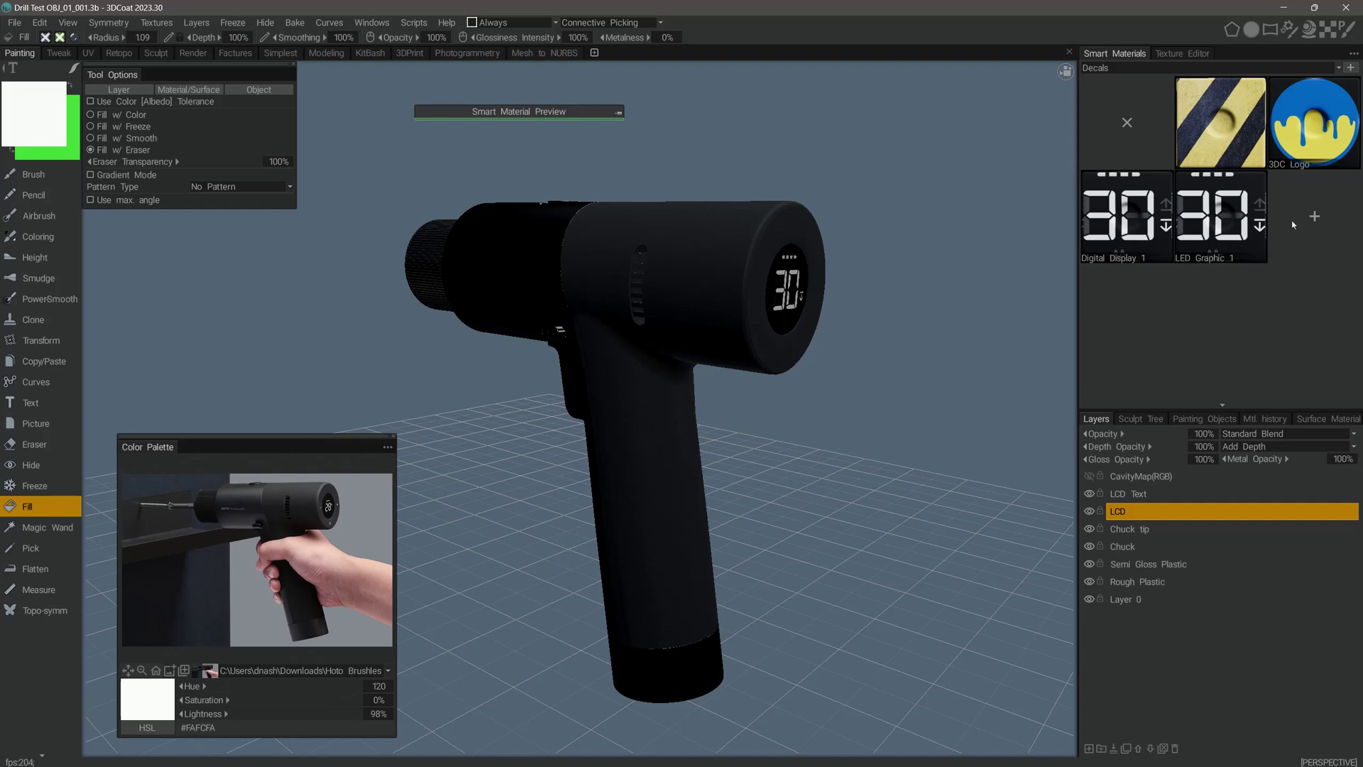
Create a Decals smart material named "Logo Text" using the HOTO Brushless Drill image from the decals folder, and save it
left_click(1314, 217)
left_click(909, 104)
type("Lo")
key("Return")
left_click(845, 165)
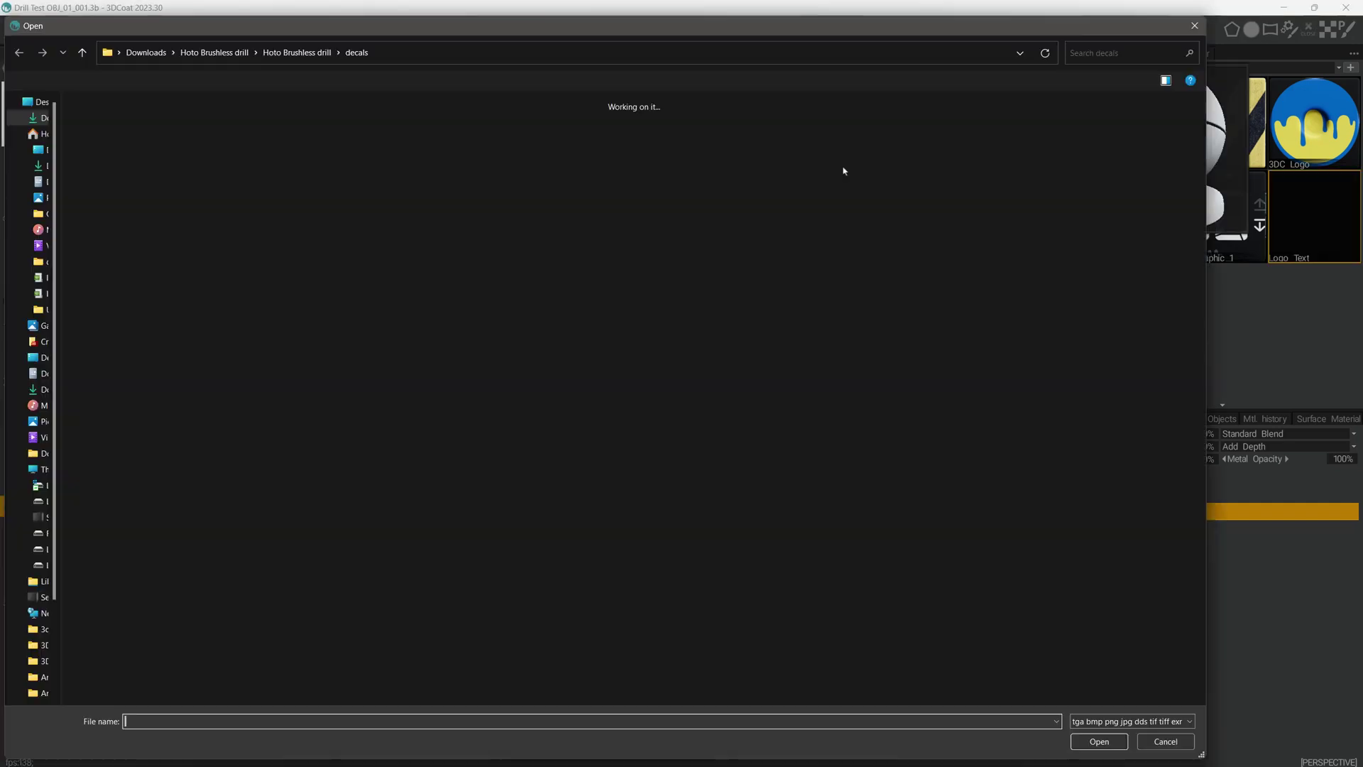
double_click(106, 252)
left_click_drag(963, 187, 970, 187)
left_click(859, 275)
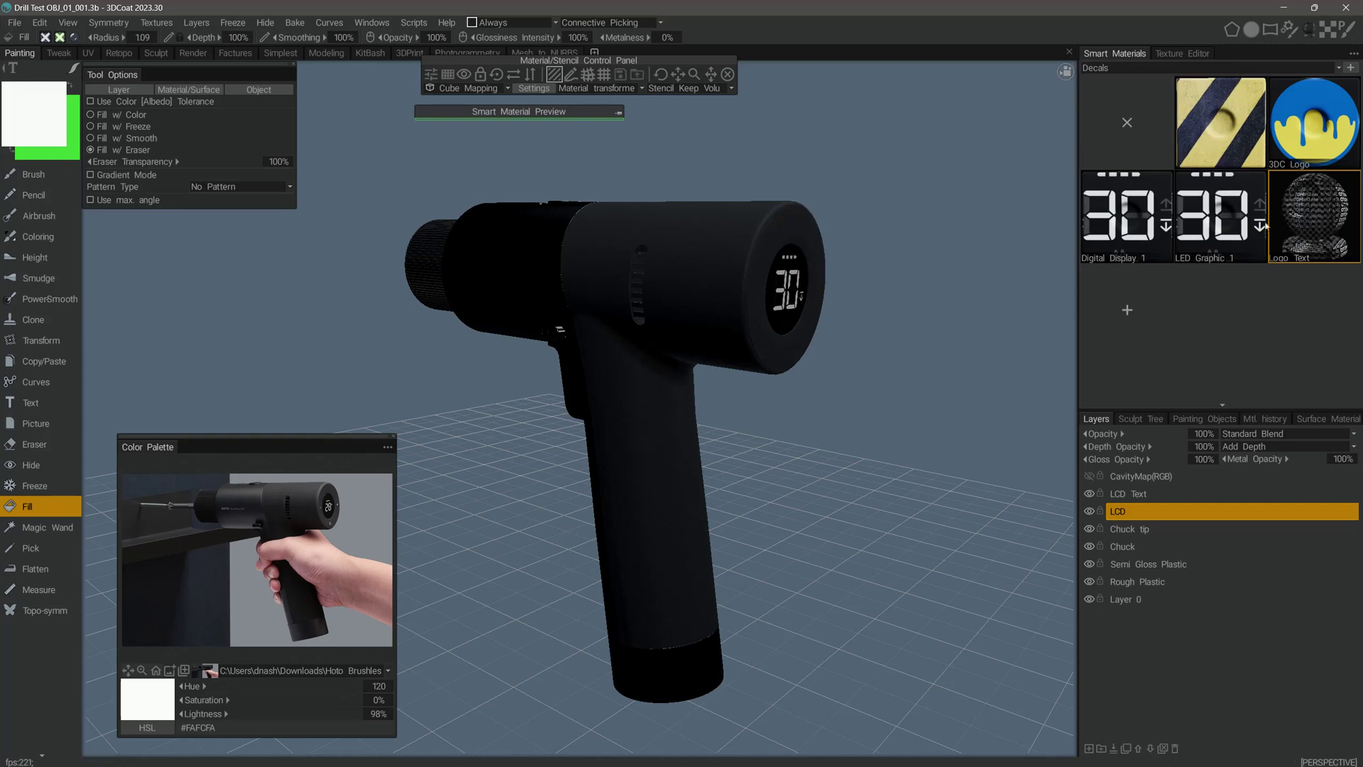
Create a Decals smart material named "Plus" from plus.png, with From Camera mapping and 10% gloss, and save it
left_click(1126, 310)
left_click(904, 103)
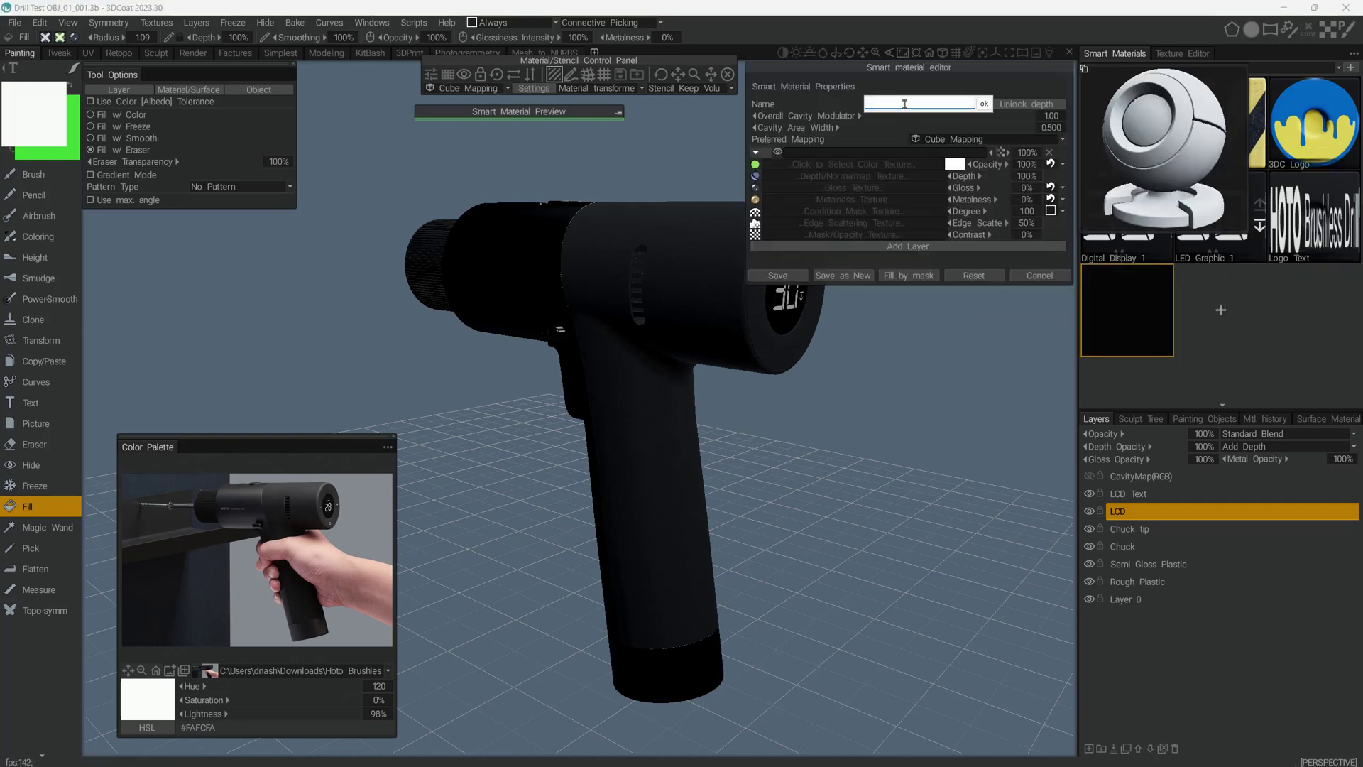
key("Return")
left_click(953, 139)
left_click(952, 153)
left_click(872, 164)
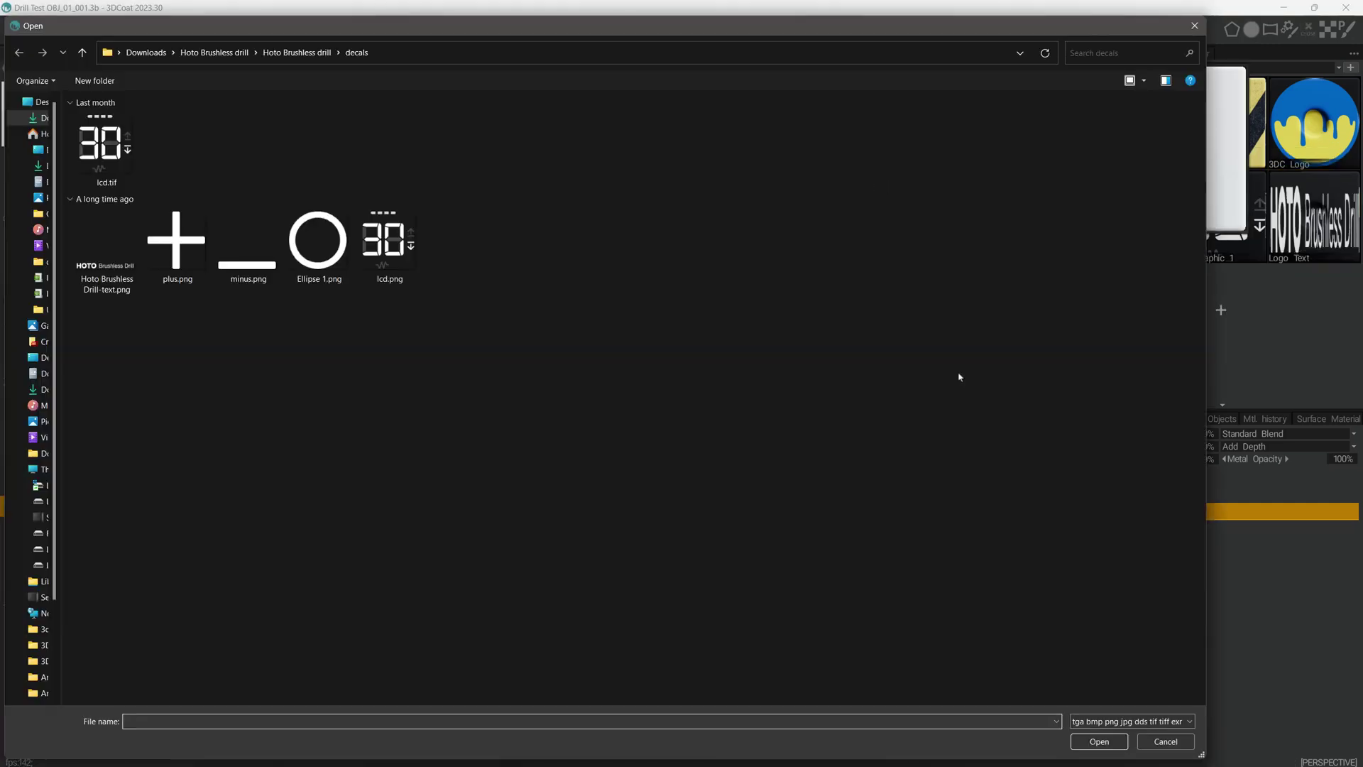
key("Escape")
left_click(860, 189)
double_click(176, 241)
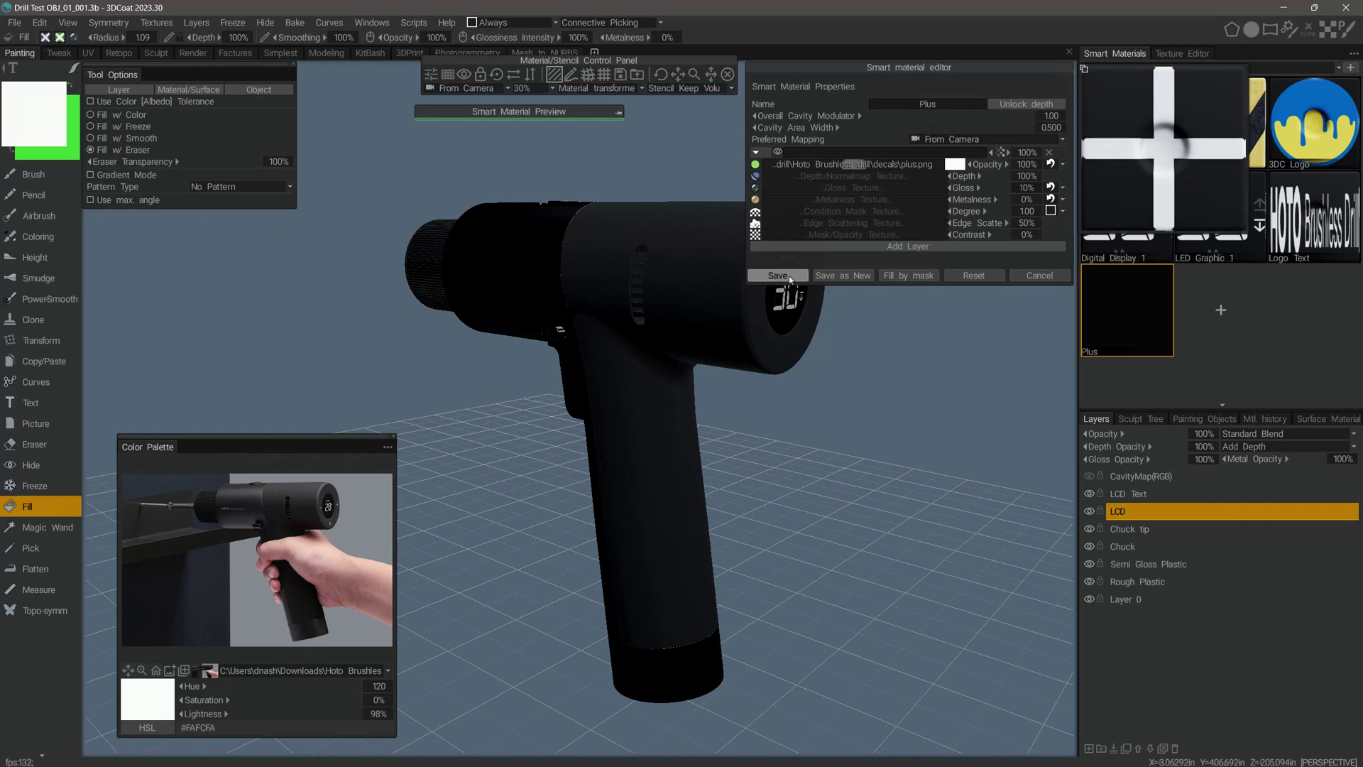
left_click(777, 275)
Create and save a Decals smart material named "Minus" from minus.png, with From Camera mapping and slight gloss
left_click(1221, 309)
left_click(904, 104)
key("Return")
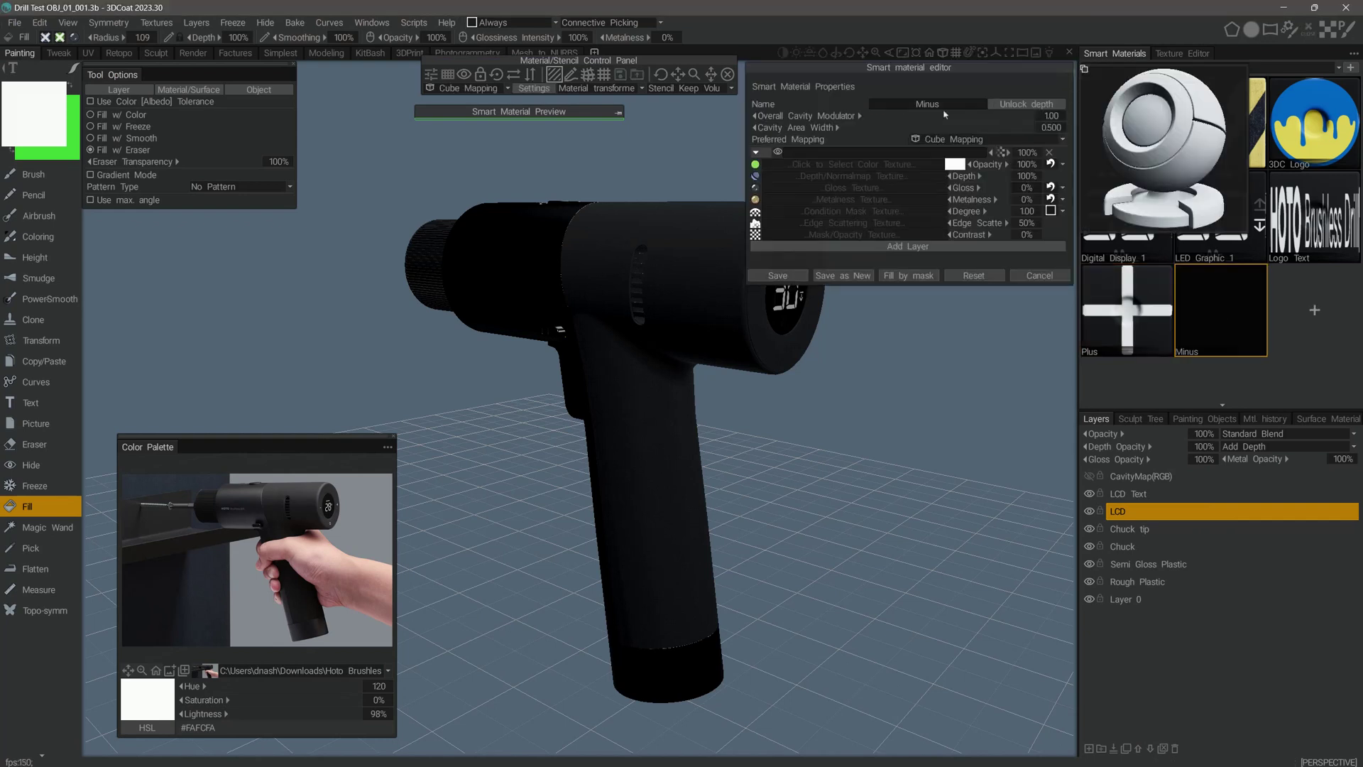
left_click(949, 139)
left_click(948, 153)
left_click(878, 165)
double_click(858, 379)
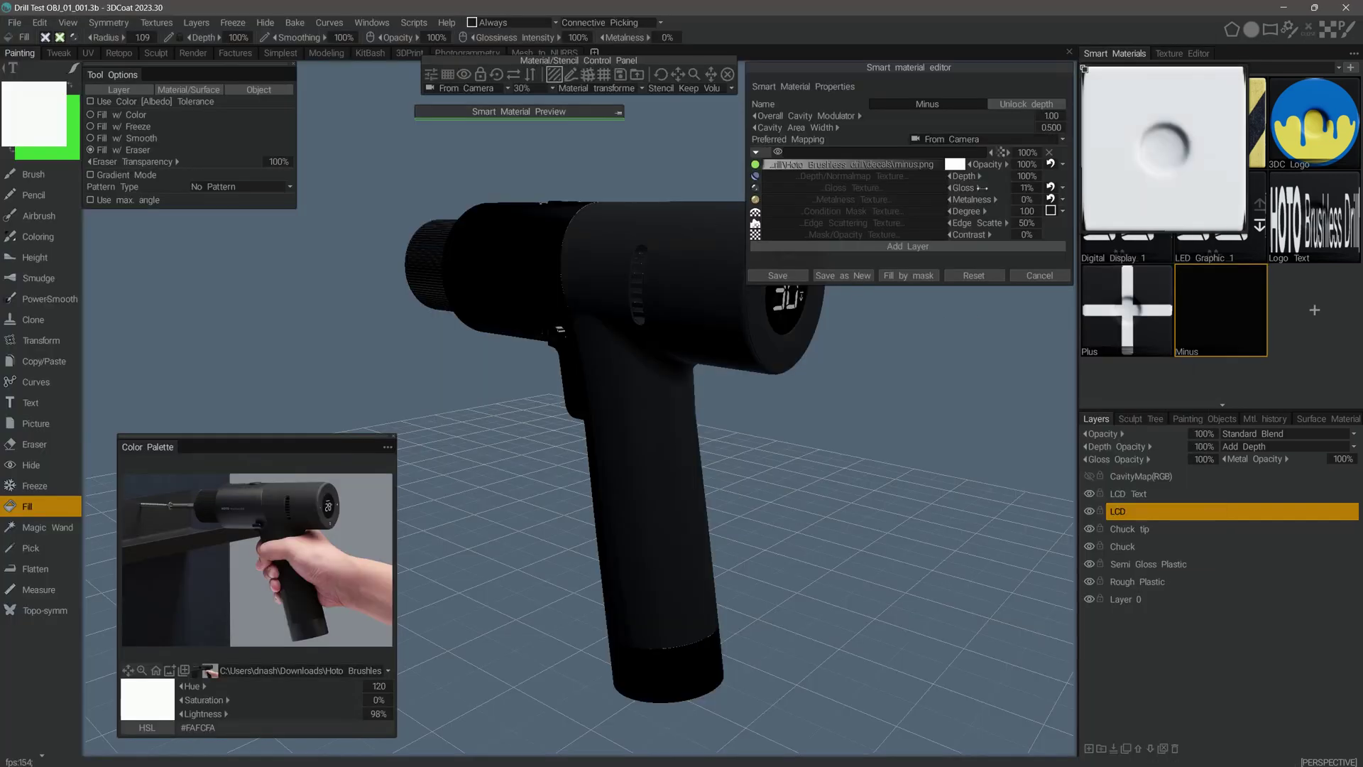
left_click_drag(982, 188, 990, 187)
left_click(777, 275)
Create and save a smart material named "Power Button" from Ellipse 1.png, with From Camera mapping and 10% gloss
left_click(1313, 310)
left_click(873, 165)
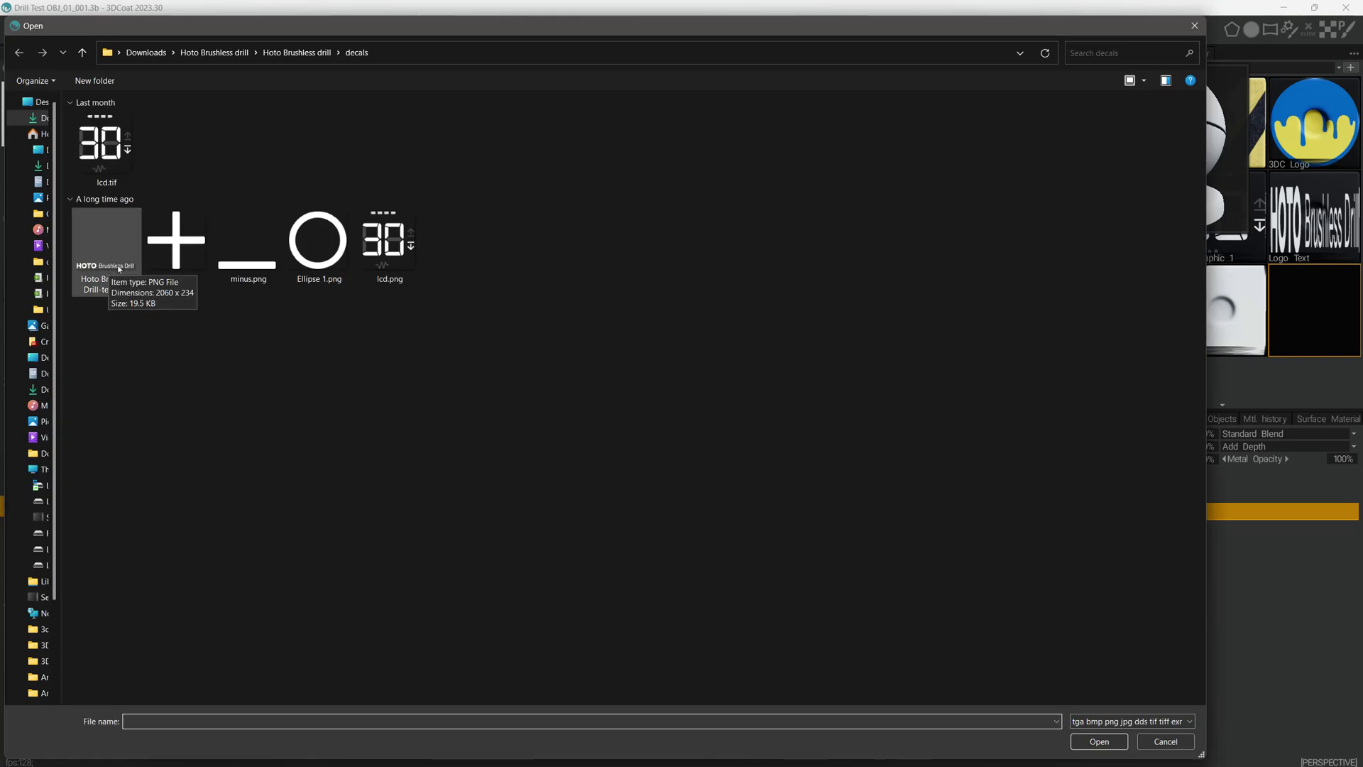
double_click(317, 243)
left_click(906, 103)
type("Power Button")
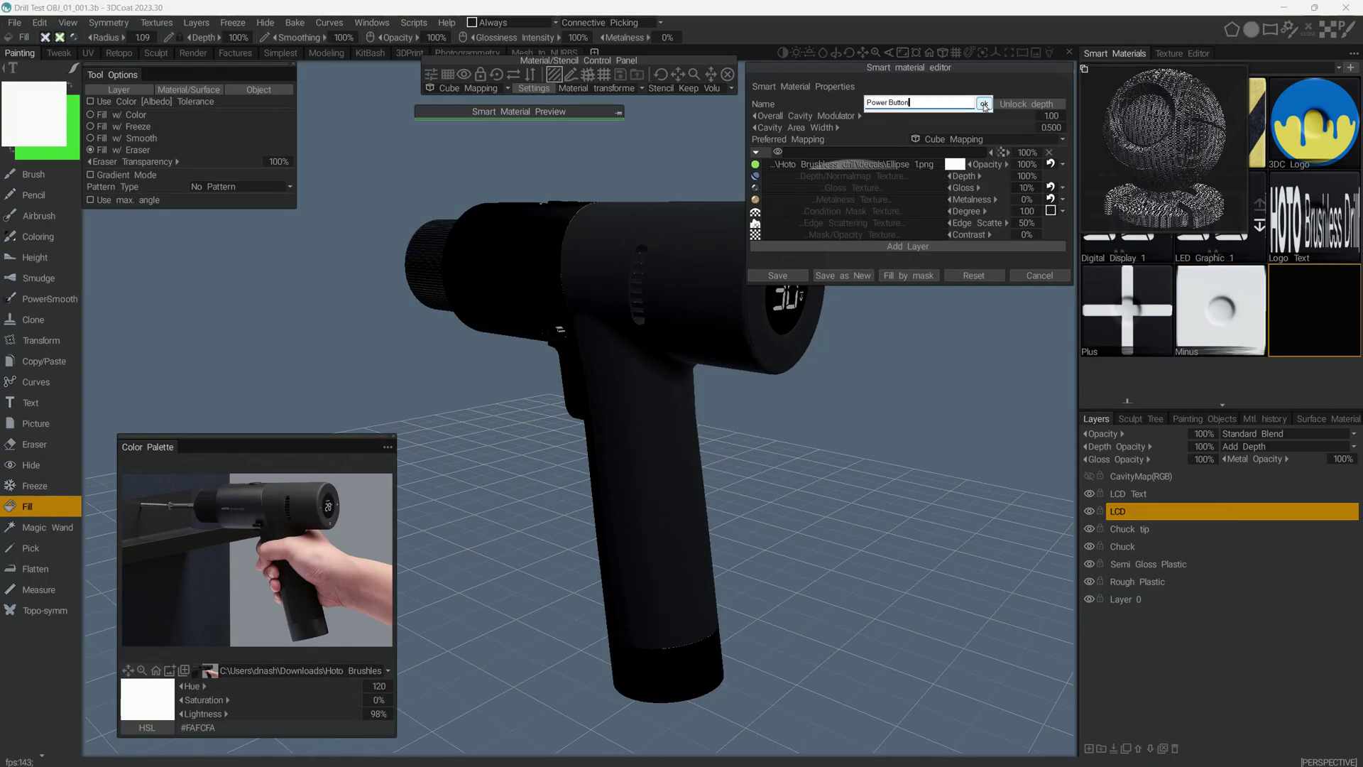
left_click(983, 105)
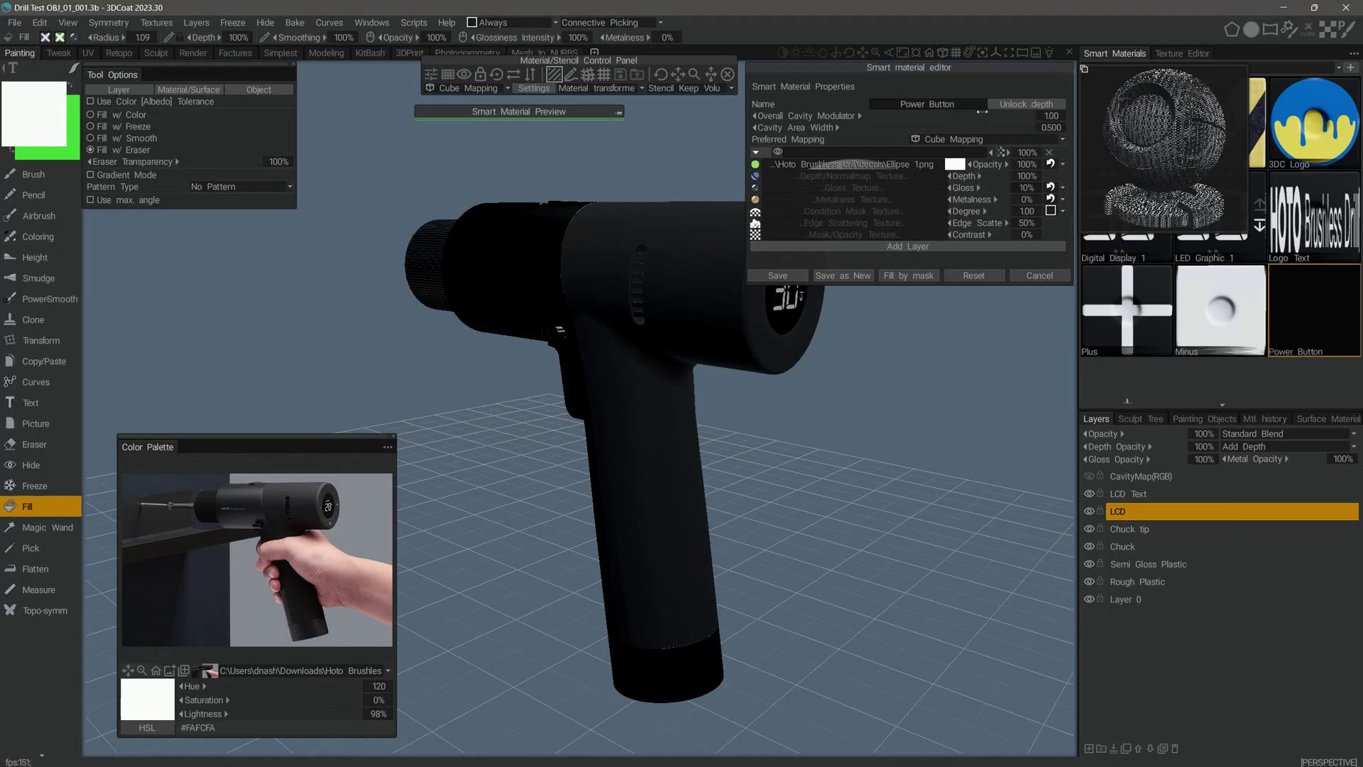
left_click(778, 275)
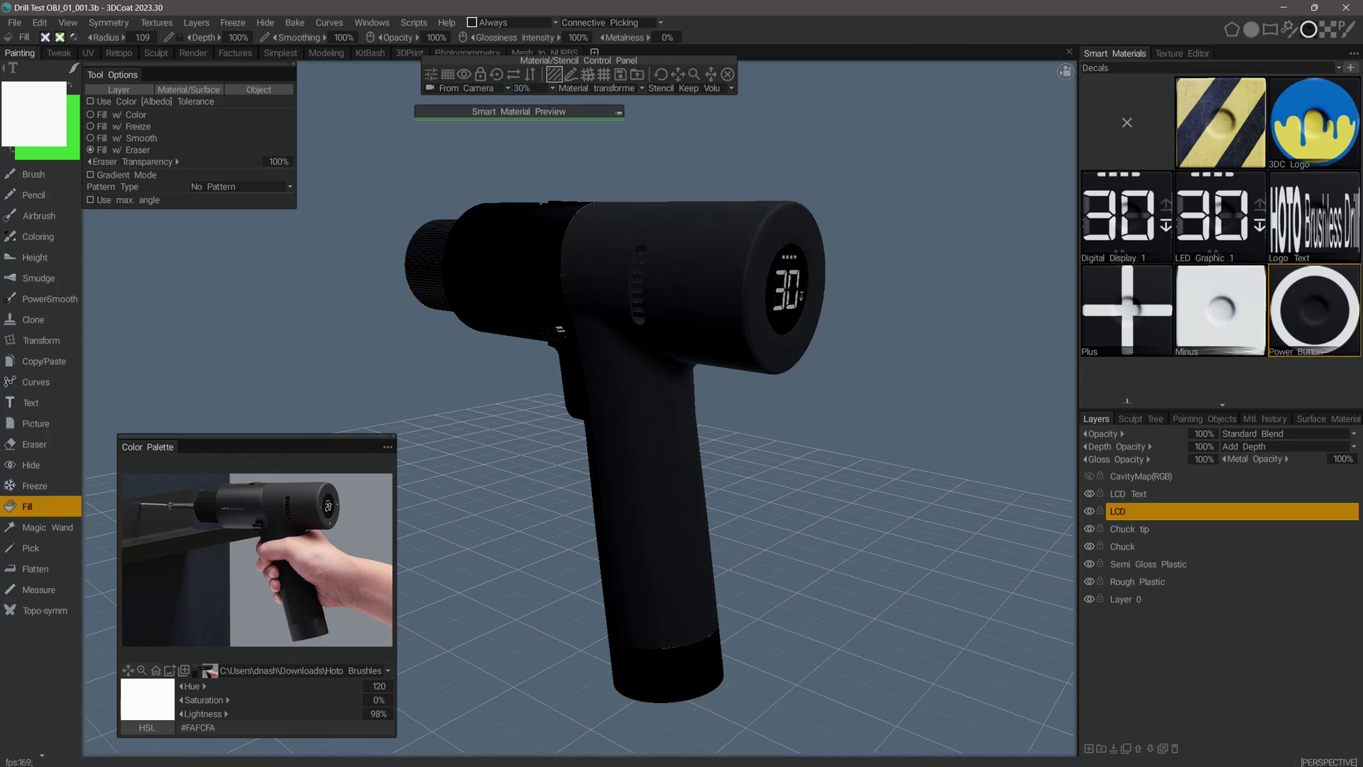
Add a new layer named "Text Decals" directly above the Rough Plastic layer
left_click_drag(501, 429, 545, 374)
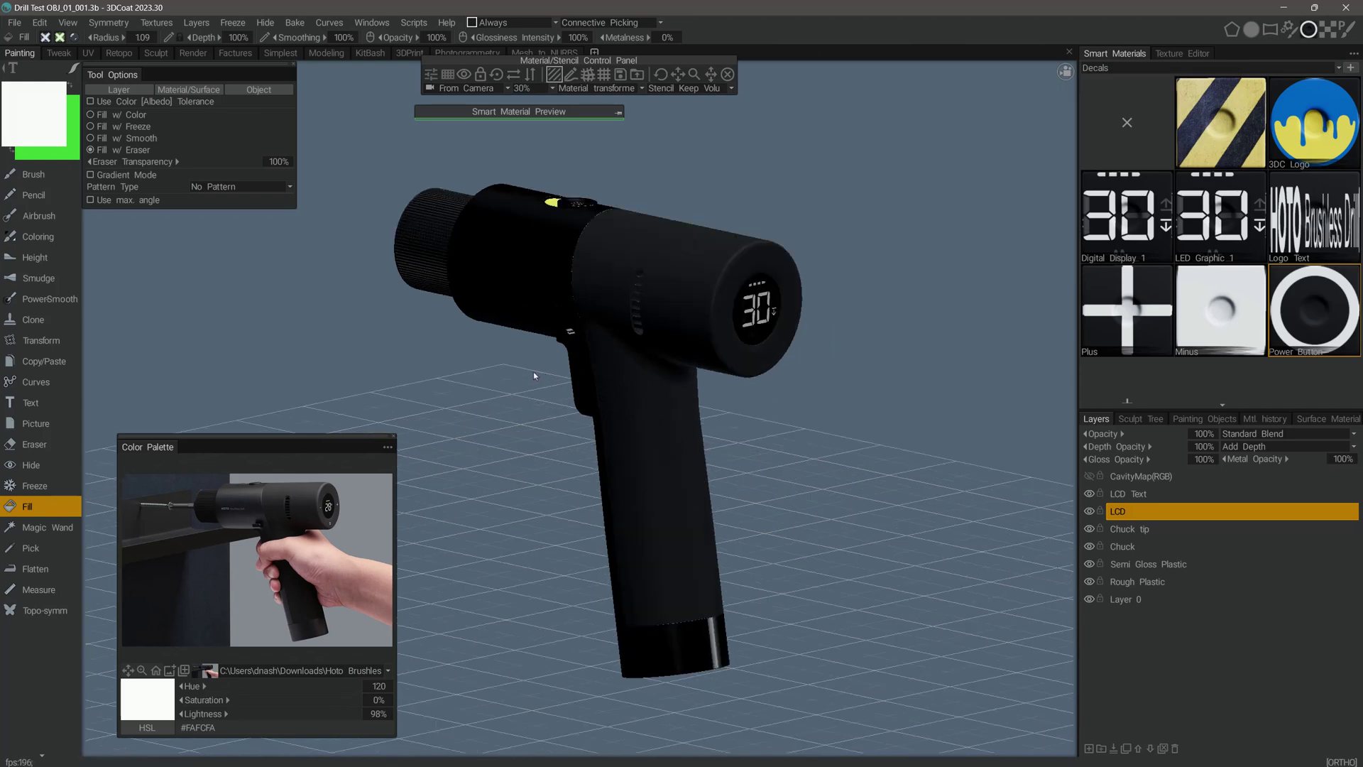
left_click(1065, 72)
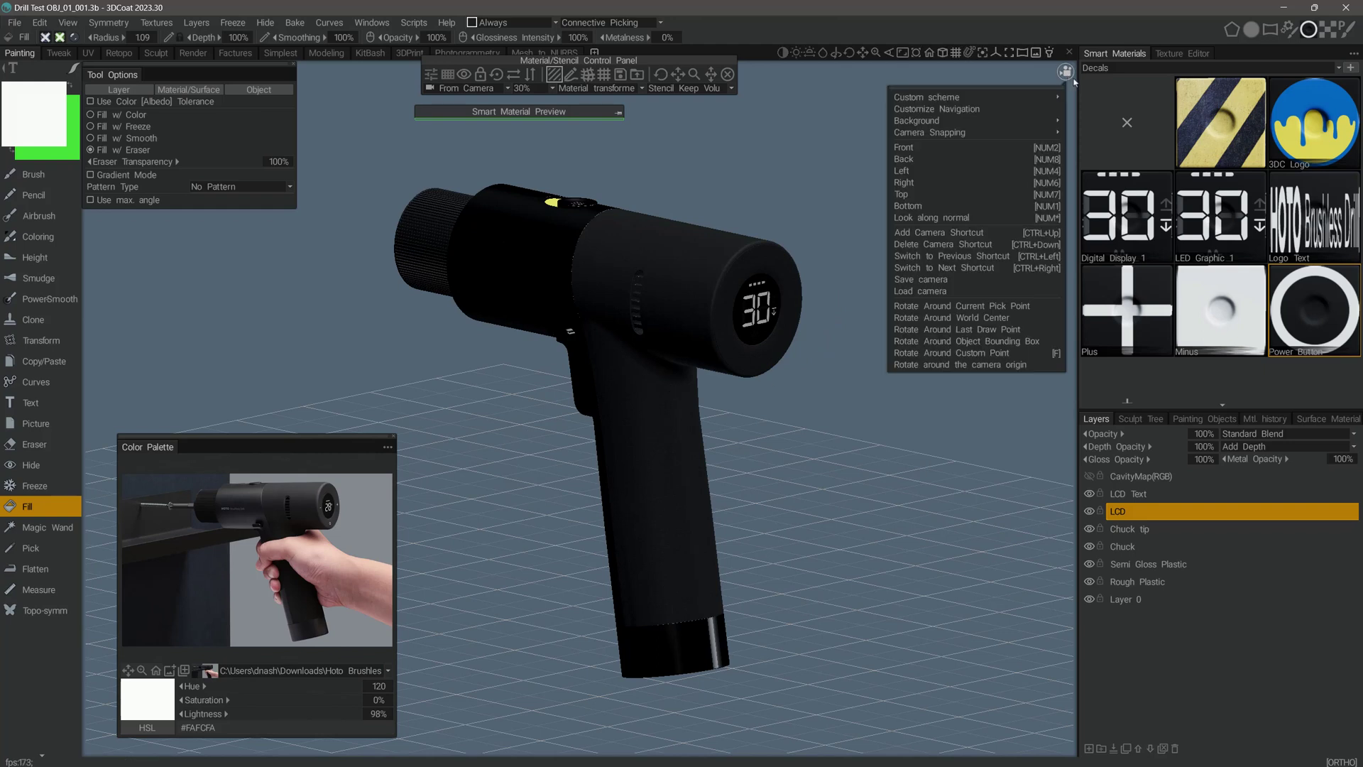
left_click(914, 159)
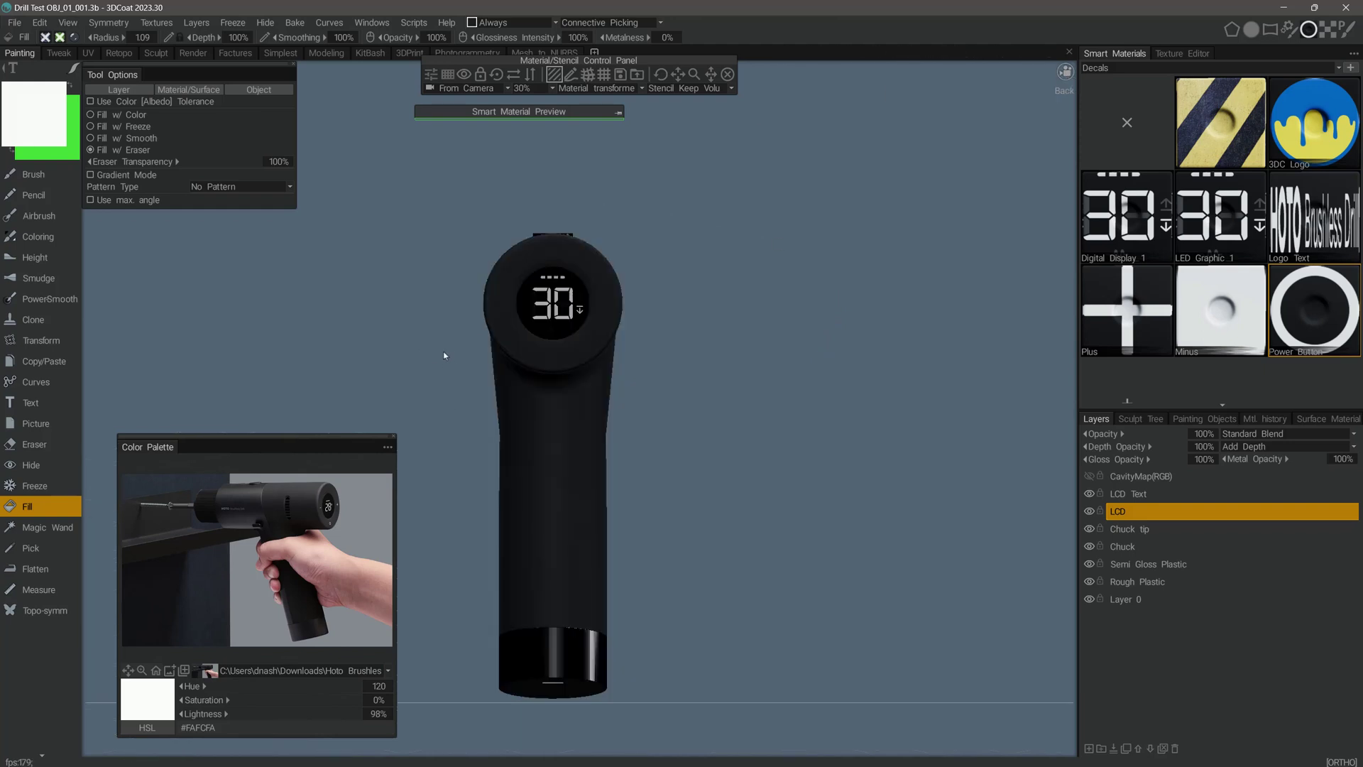
scroll(454, 340, "up", 5)
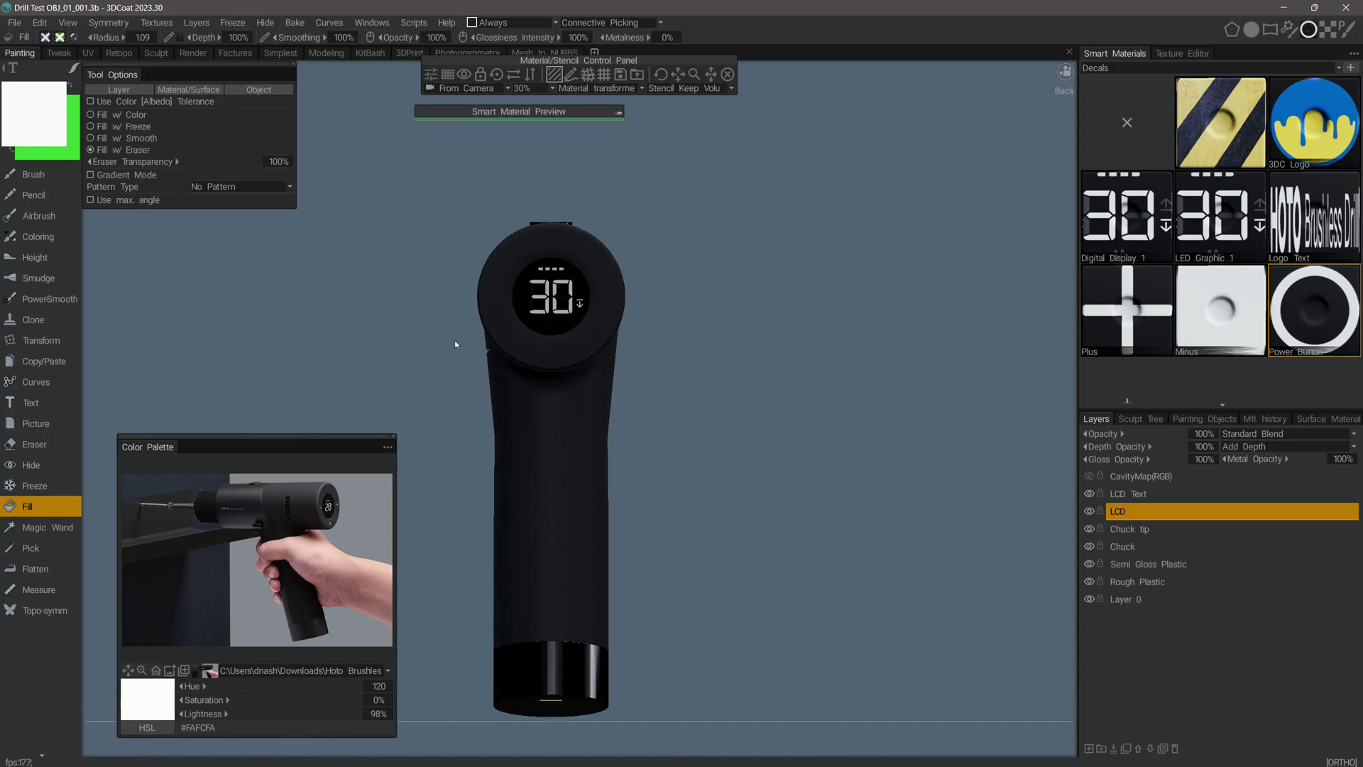
scroll(614, 324, "up", 5)
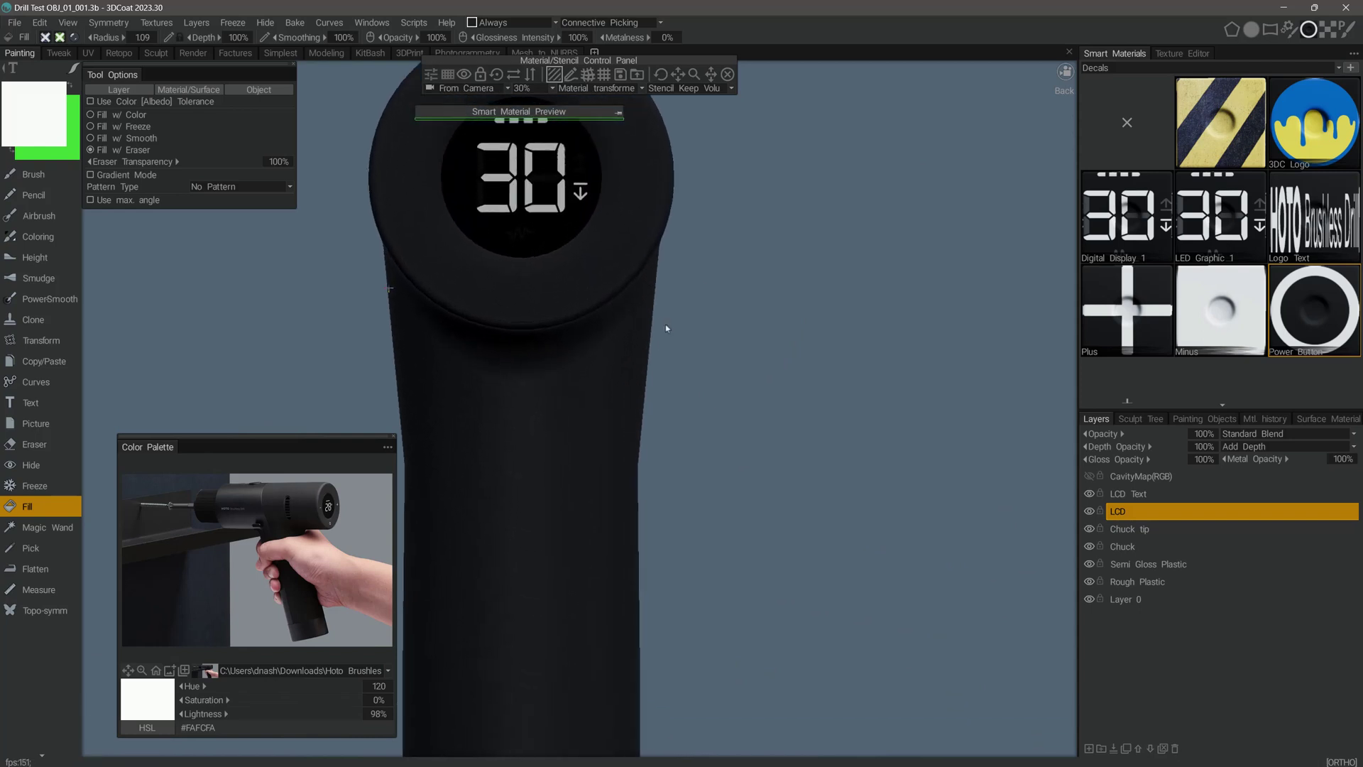
middle_click_drag(799, 262, 1012, 549)
left_click(1128, 493)
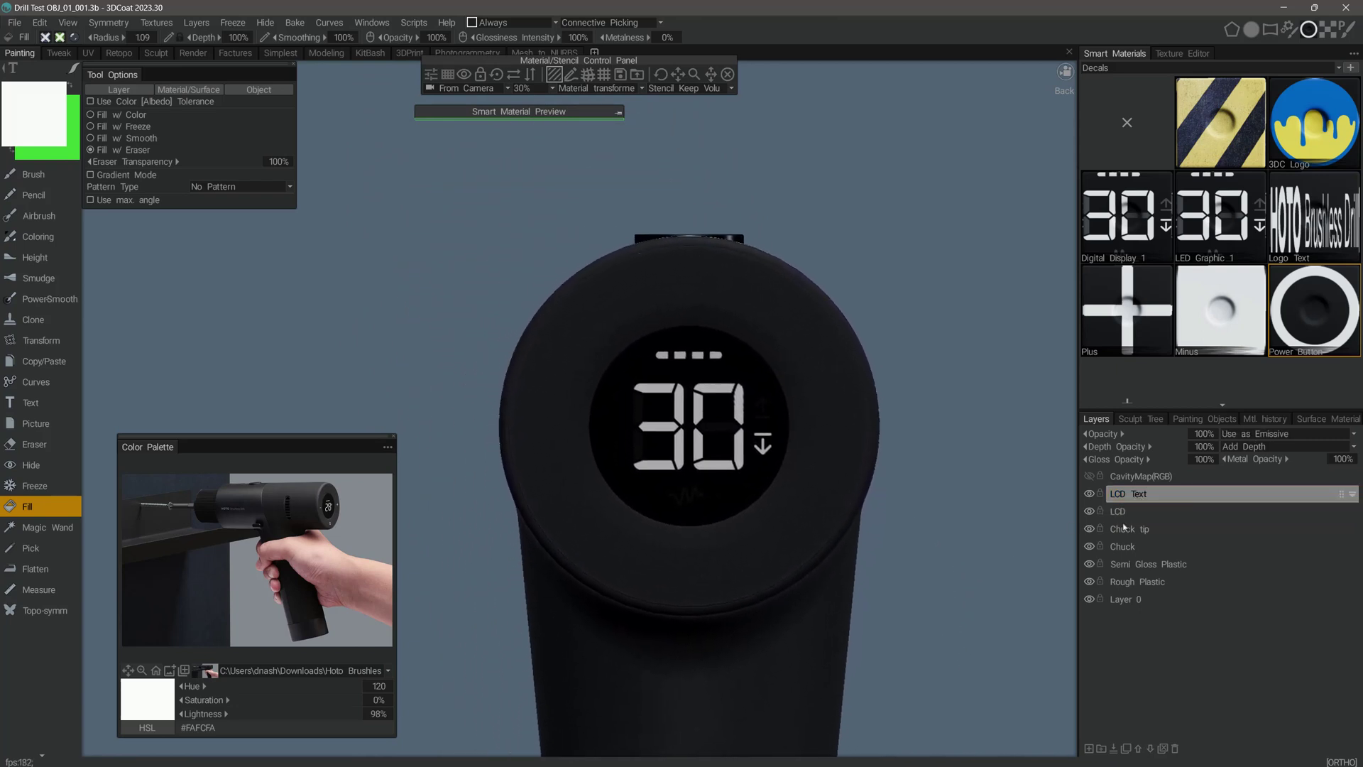
left_click(1130, 583)
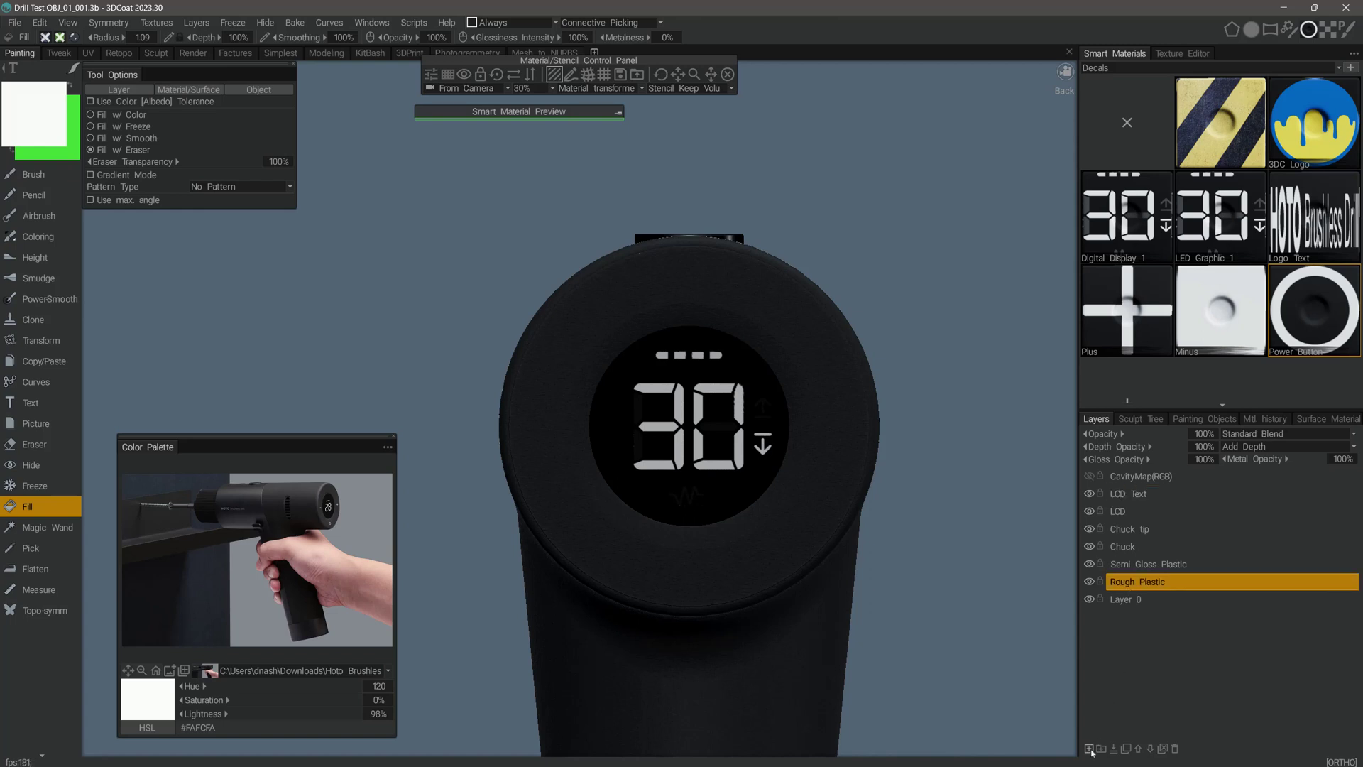
double_click(1121, 584)
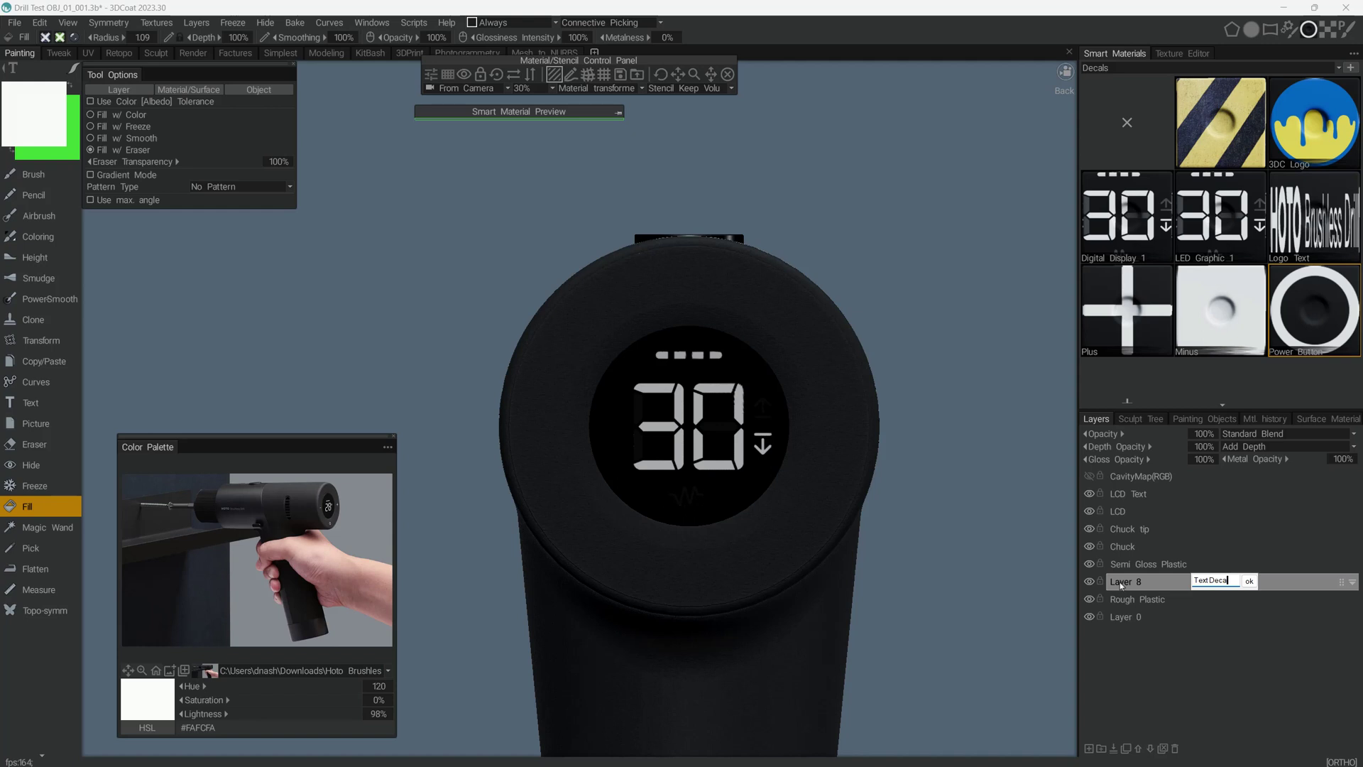
key("Return")
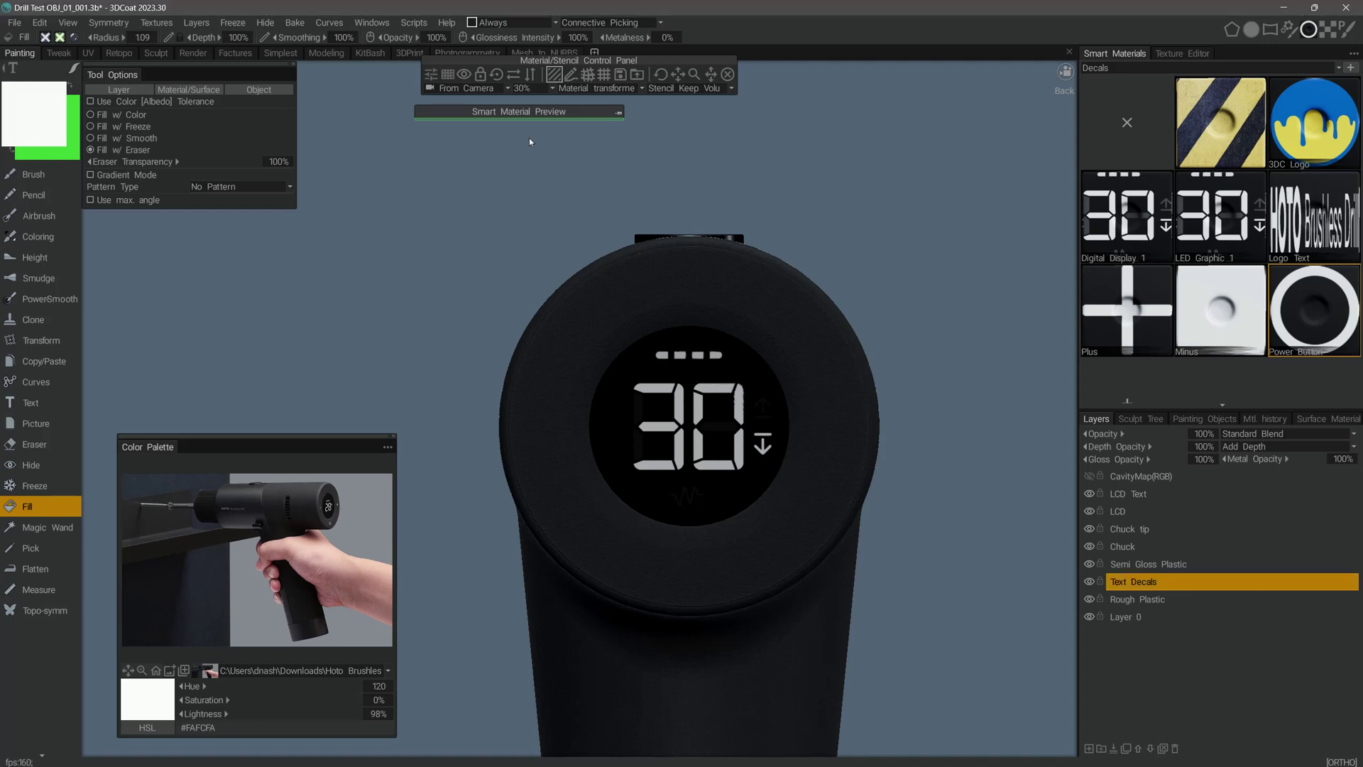
Turn color painting on with depth off, then shrink the power button ring decal and position it centrally below the rear display
left_click(61, 37)
mouse_move(44, 39)
mouse_move(579, 408)
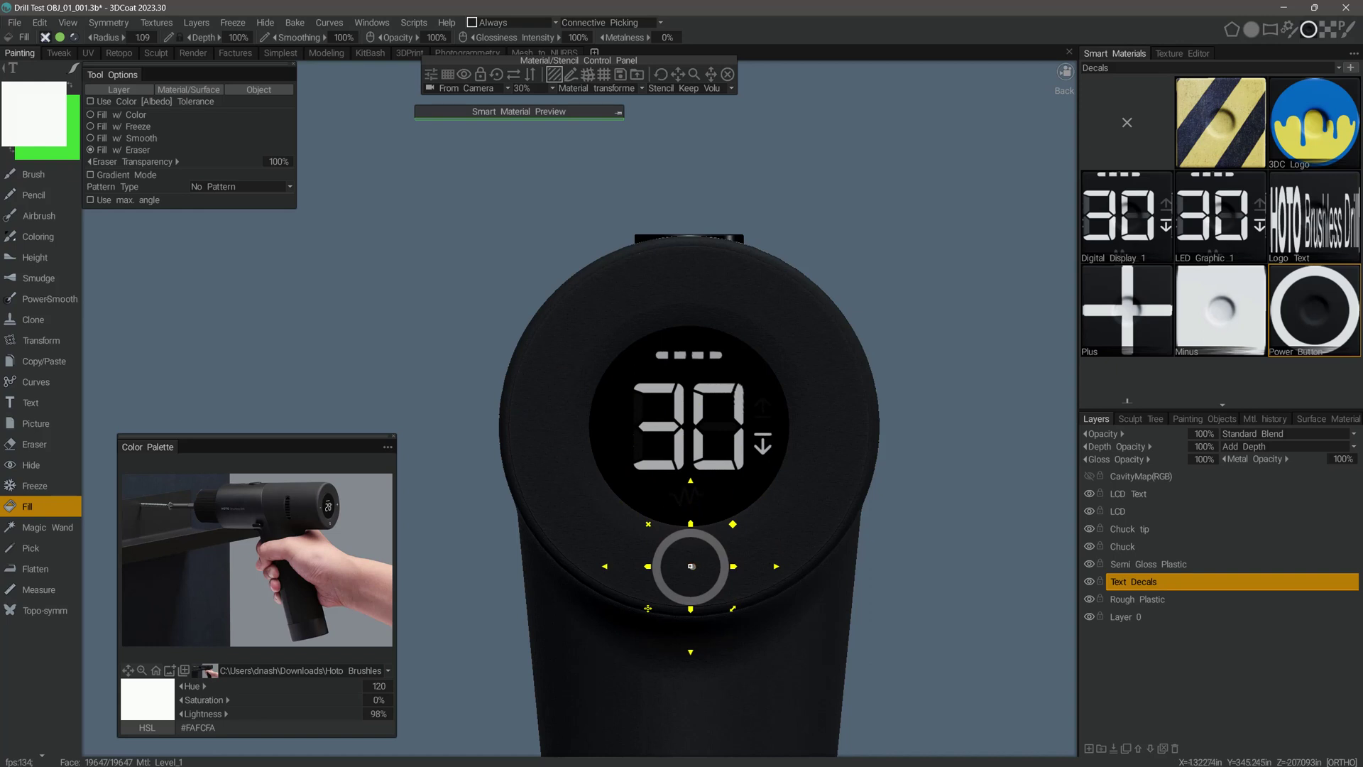
mouse_move(690, 566)
right_mouse_down()
mouse_move(712, 533)
mouse_move(698, 540)
right_mouse_up()
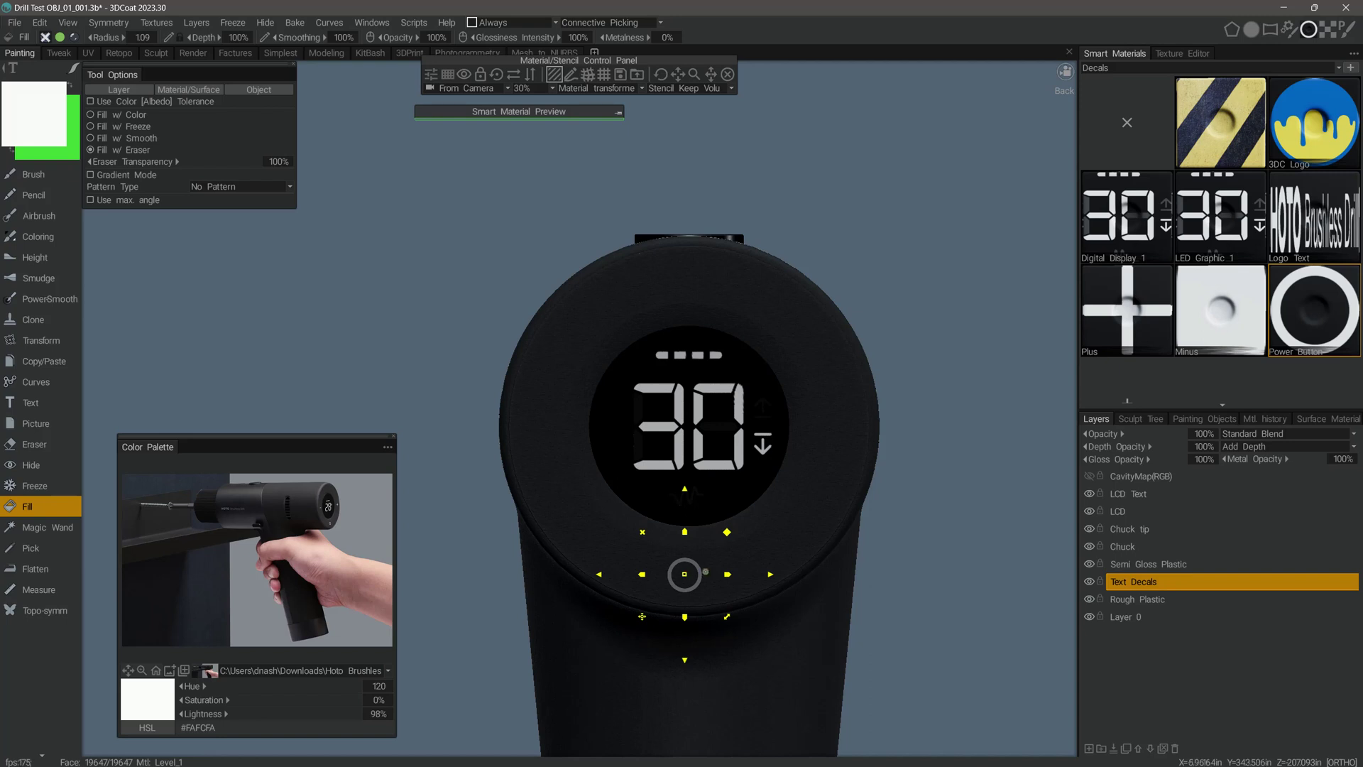
left_click(705, 571)
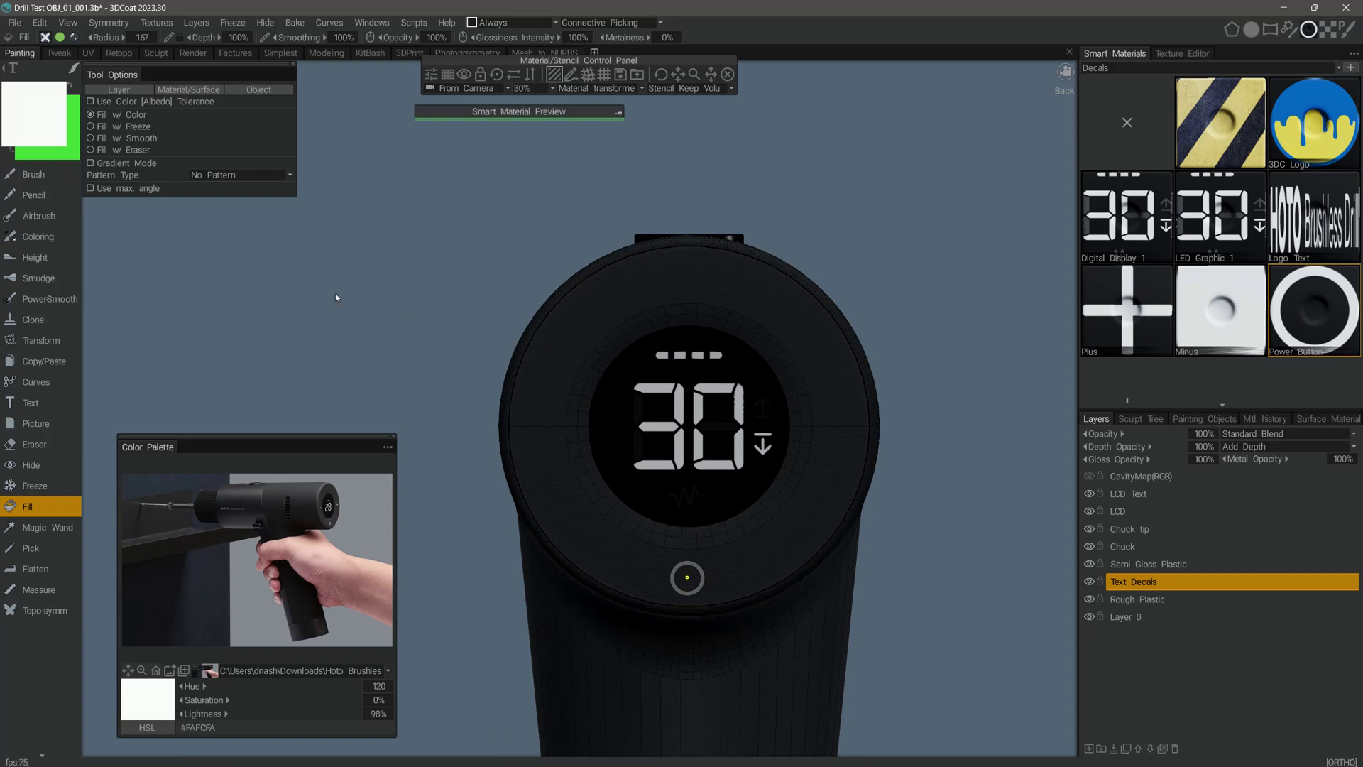
Paint the power button ring onto the drill's rear face with the Brush tool
mouse_move(74, 72)
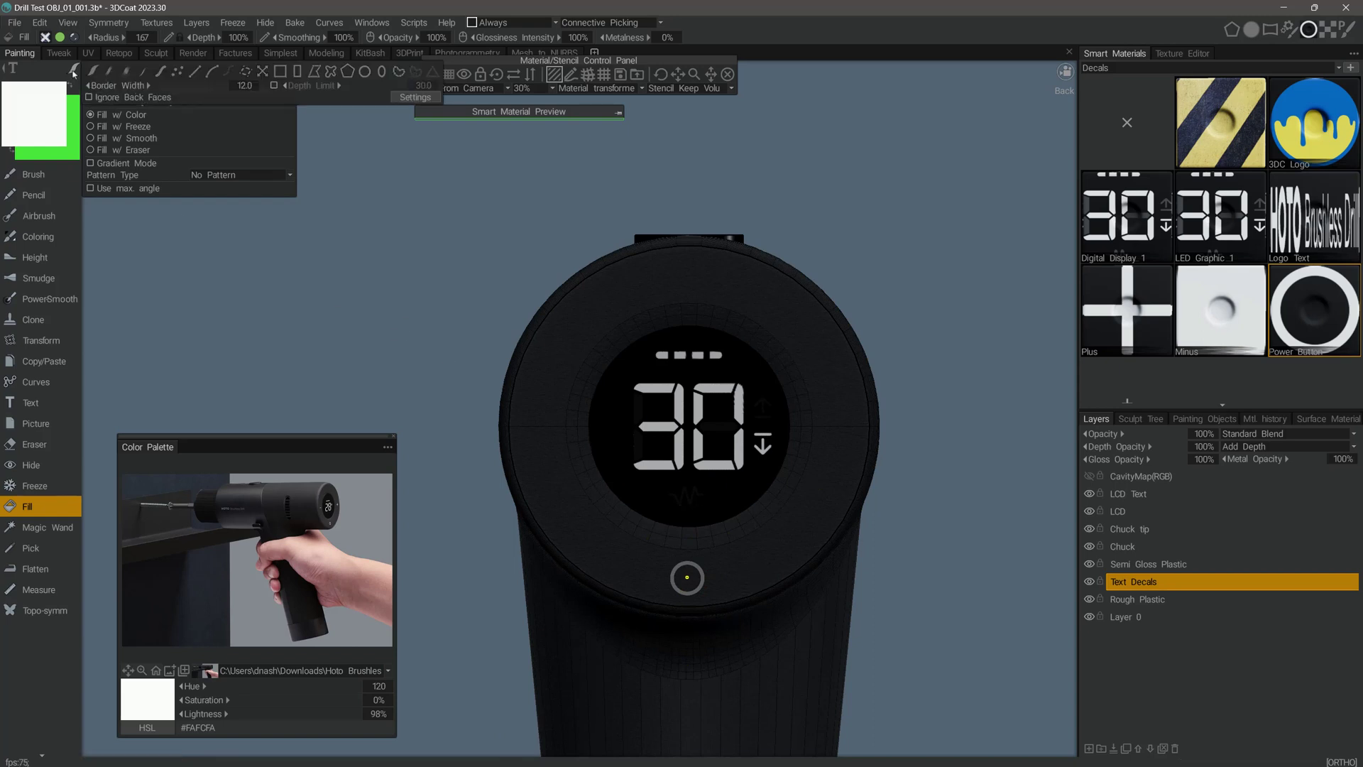
left_click(43, 175)
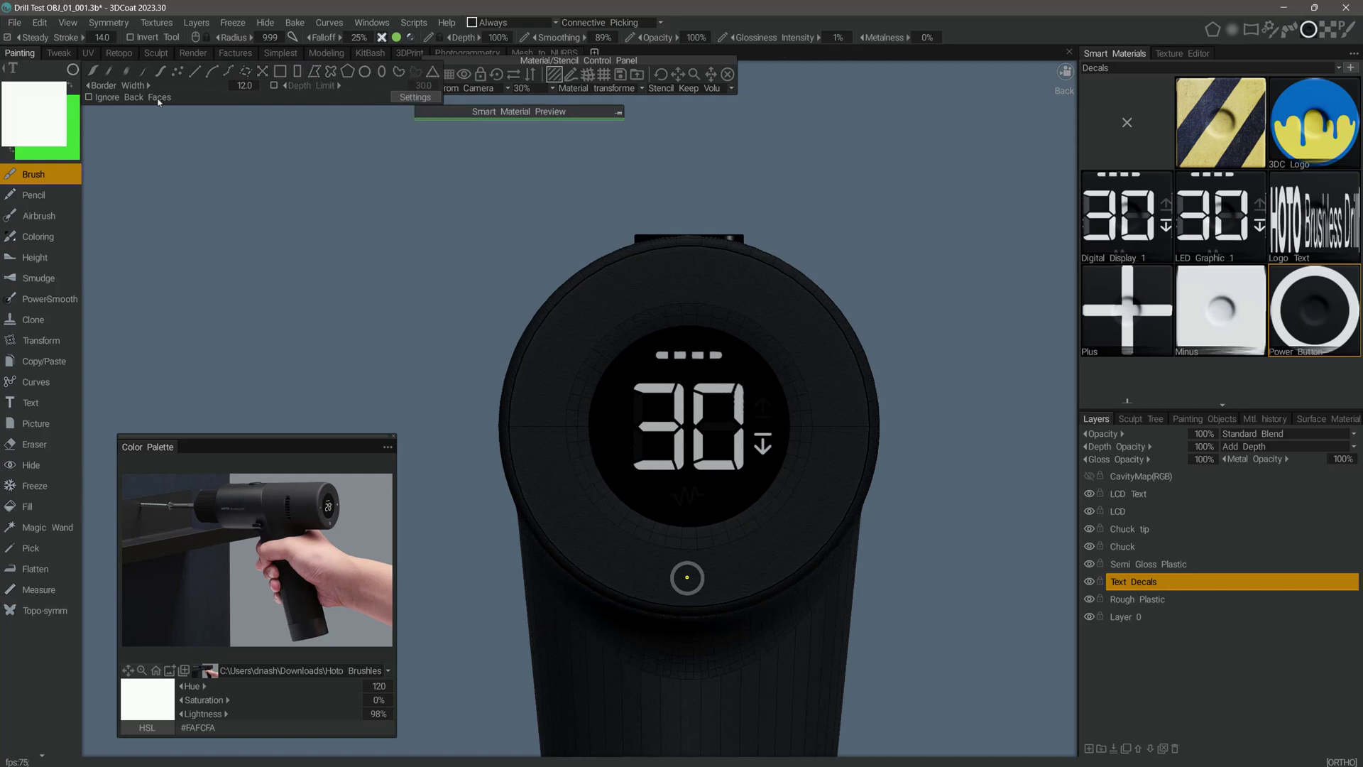
mouse_move(70, 75)
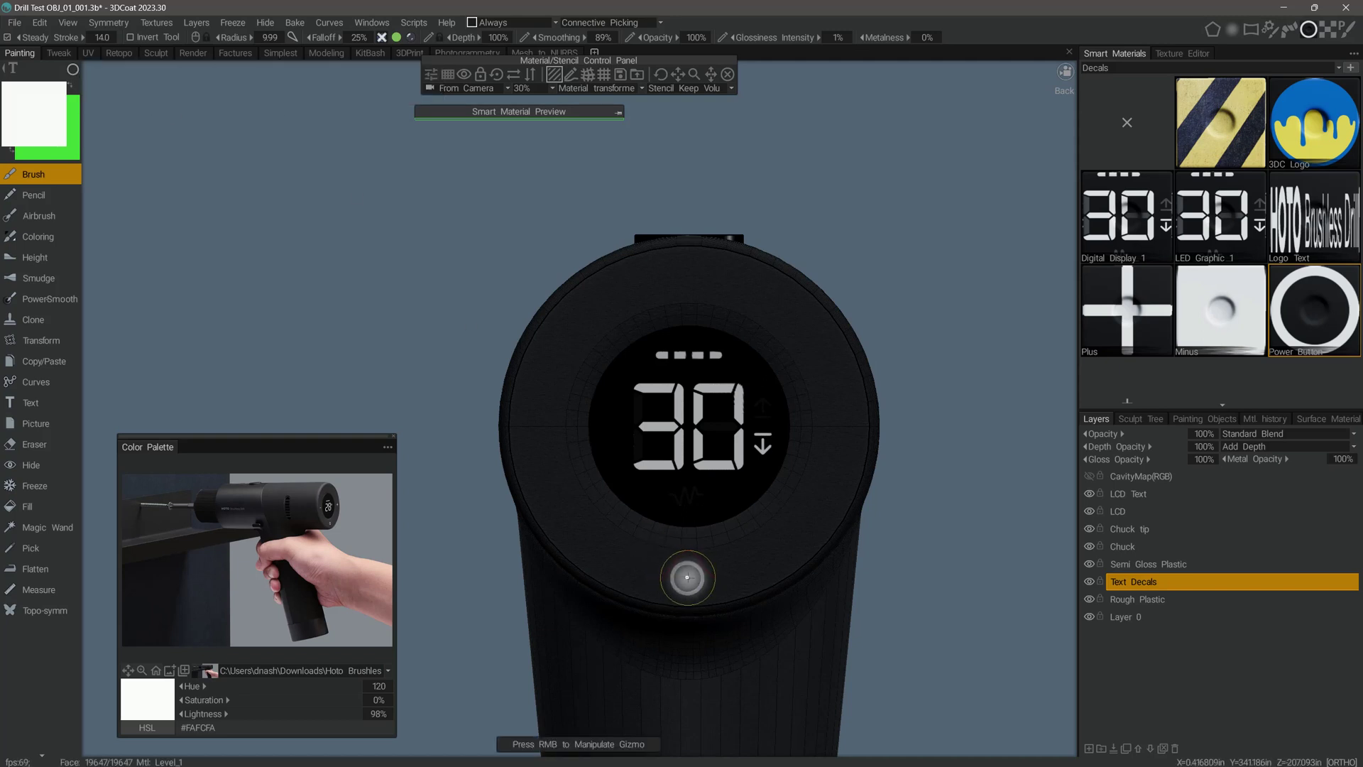
left_click_drag(705, 586, 707, 587)
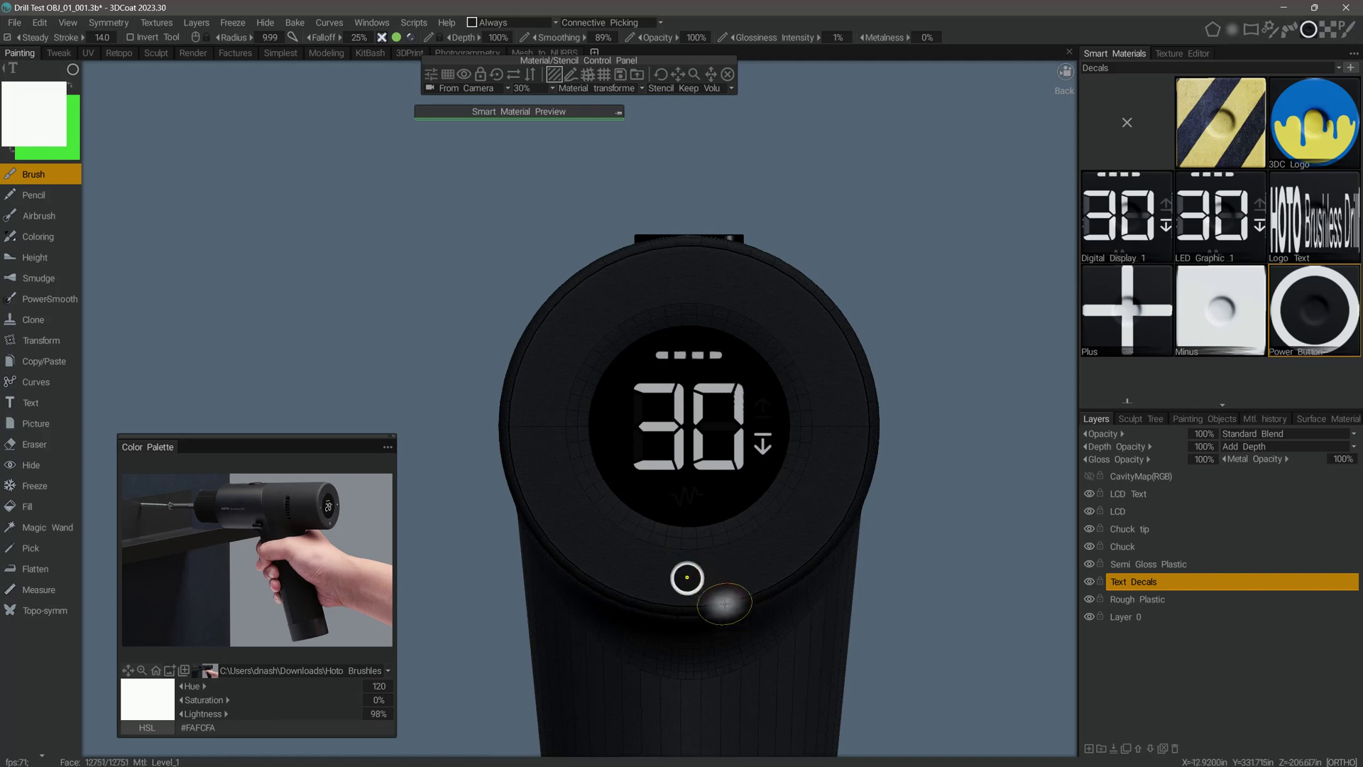
Shrink the Minus decal, place it left of the rear display, and stamp it with a rectangle shape, ignoring back faces
left_click(1214, 319)
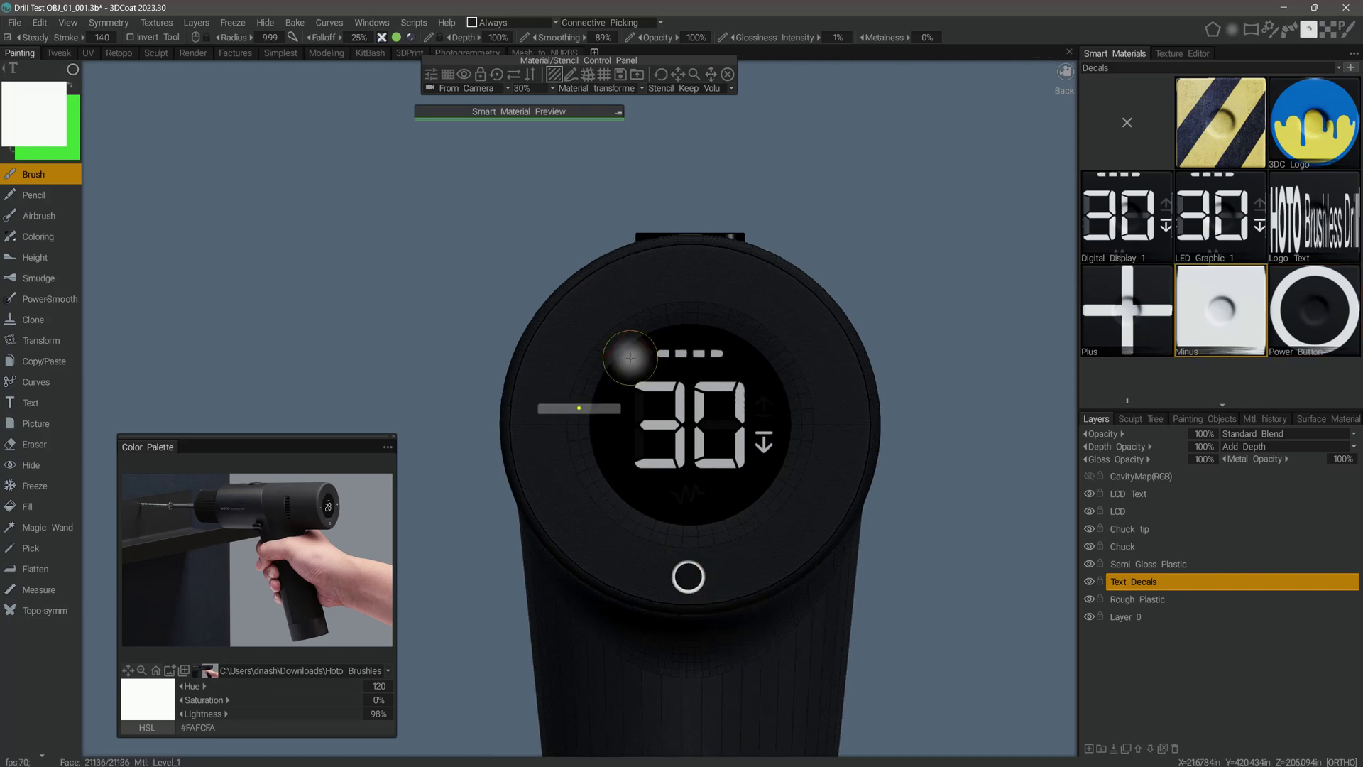
left_click_drag(579, 408, 539, 426)
left_click_drag(580, 383, 551, 405)
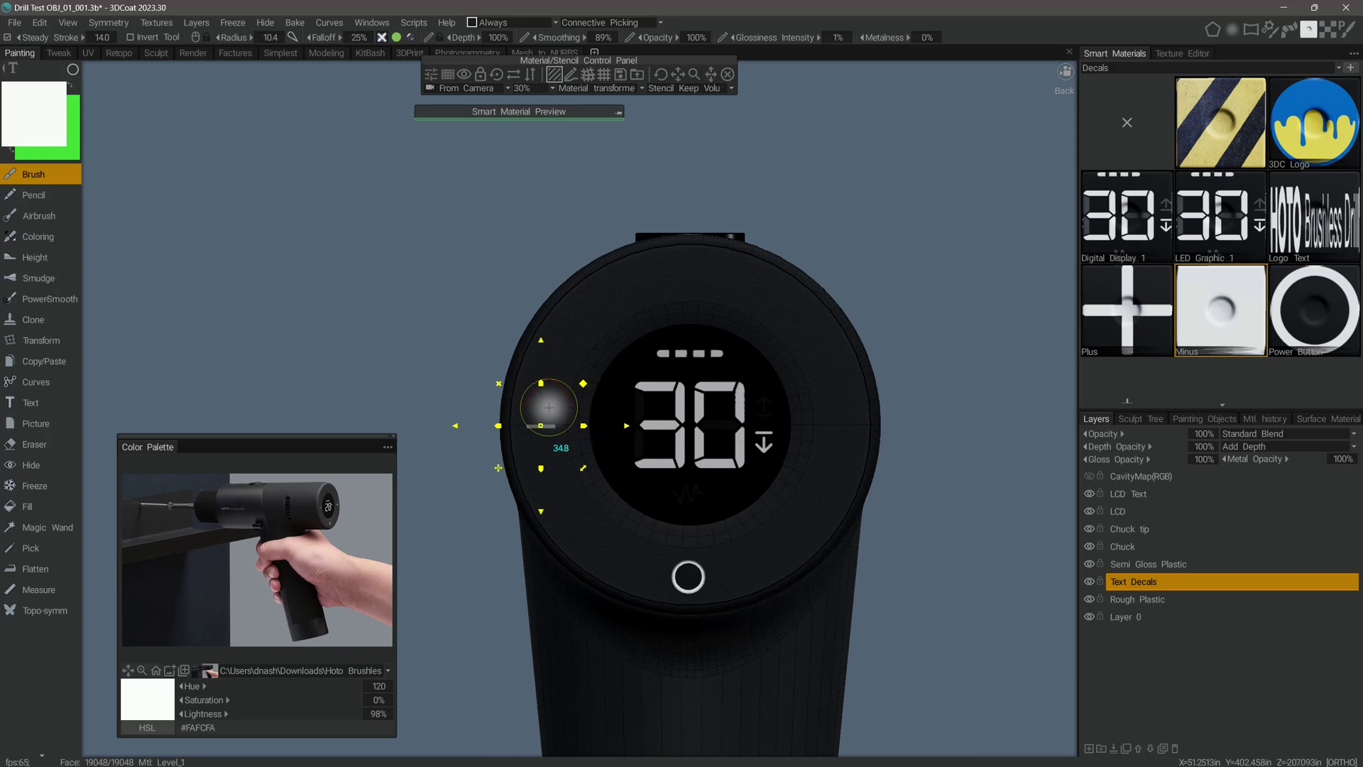
left_click_drag(541, 342, 541, 339)
right_click(543, 427)
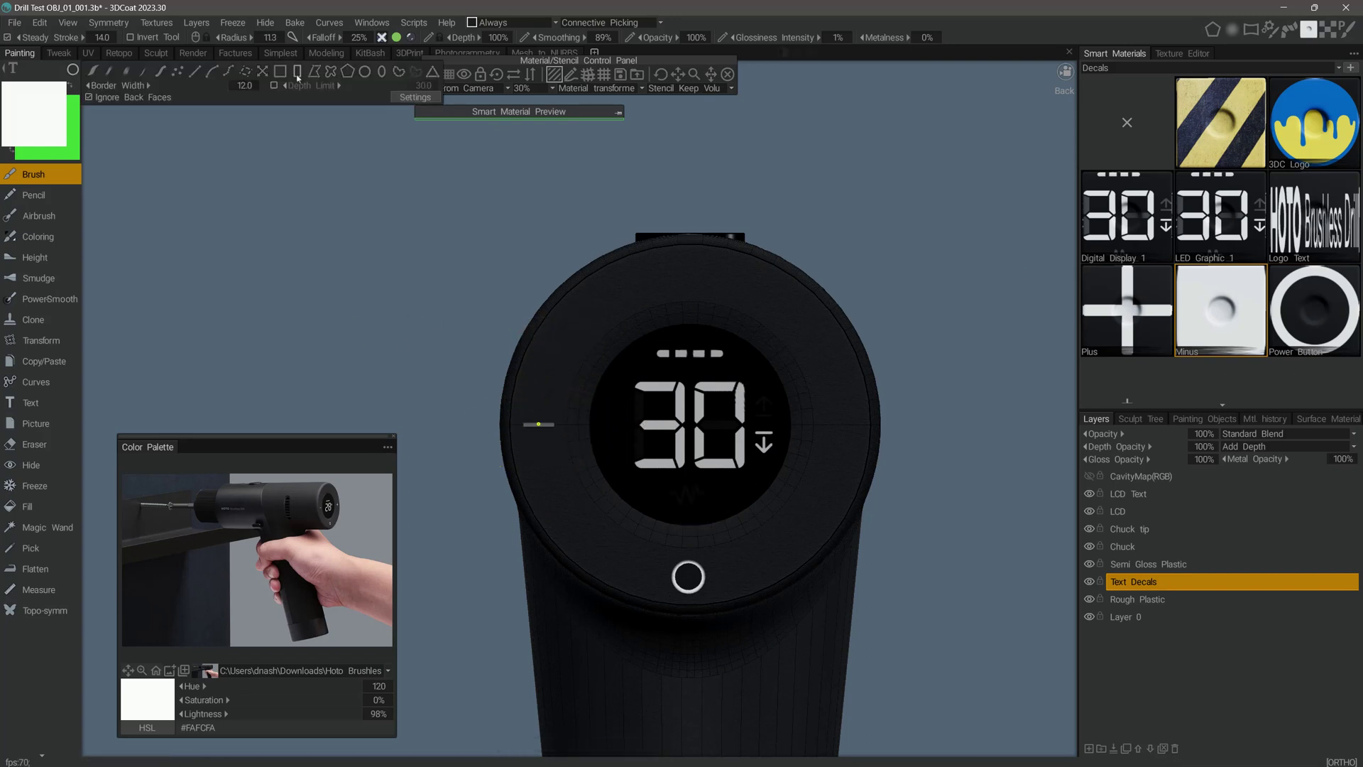
left_click(295, 70)
left_click_drag(520, 420, 557, 430)
left_click(539, 424)
Place the Plus decal right of the rear display, level with the minus sign, and paint it on
left_click(1127, 309)
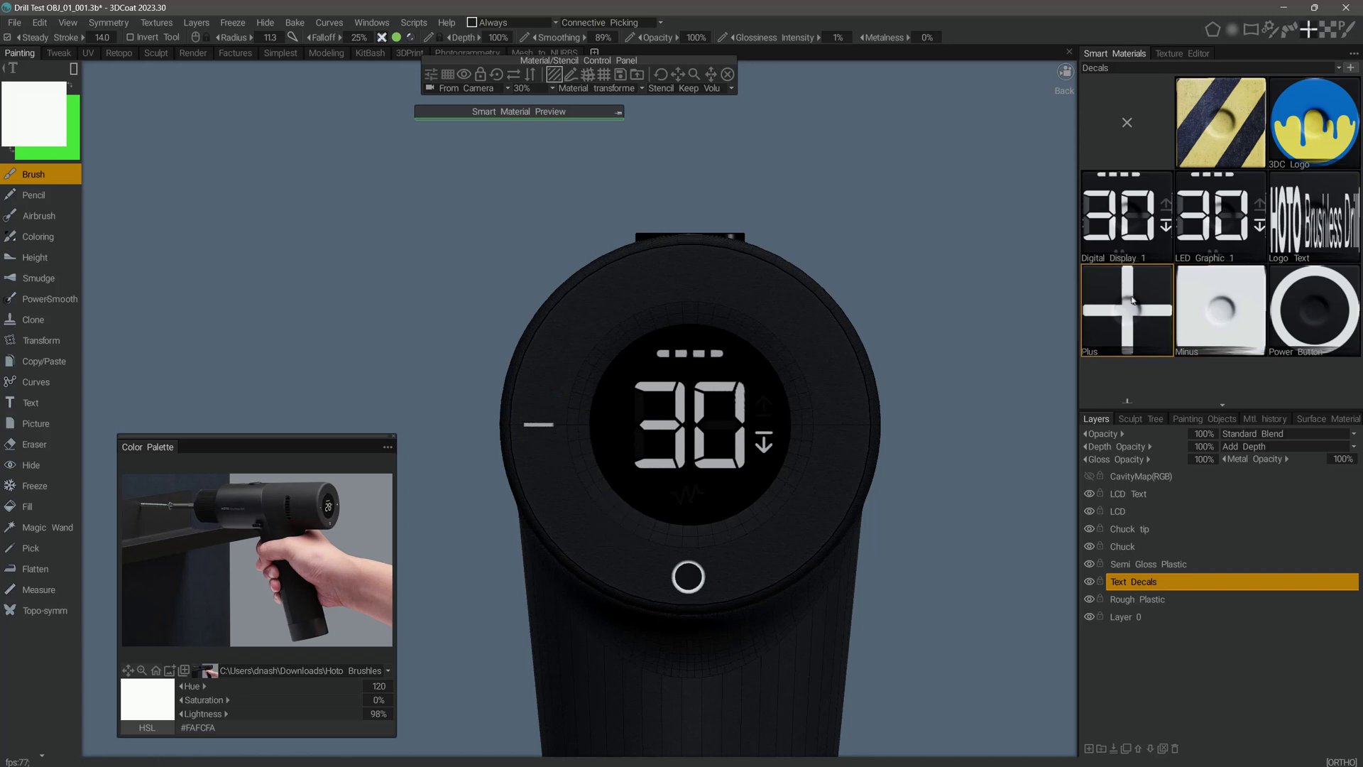
left_click_drag(841, 431, 840, 425)
left_click_drag(882, 383, 828, 441)
left_click(827, 440)
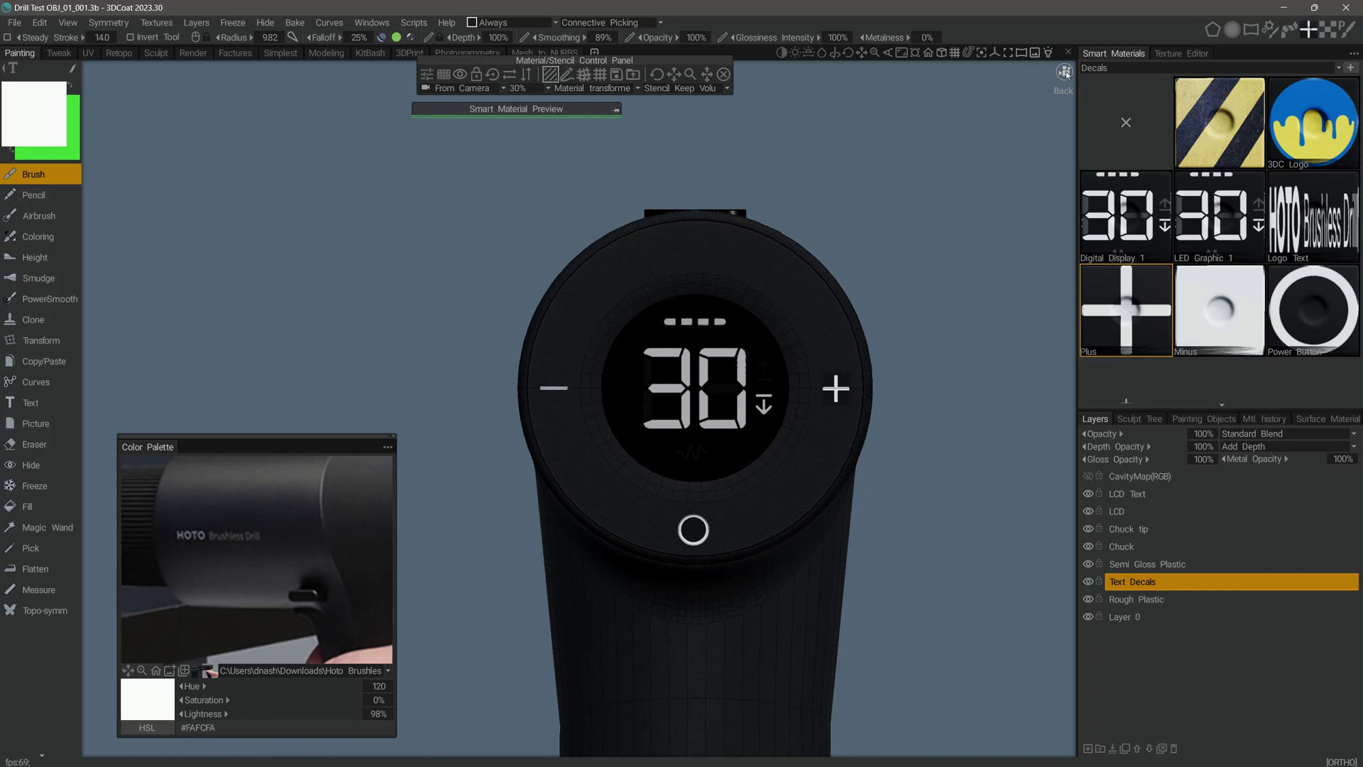
Scale down the Logo Text decal in the Right view and position it across the middle of the drill's front housing
left_click(1064, 72)
left_click(944, 192)
middle_click_drag(627, 295, 1063, 183)
scroll(651, 240, "down", 3)
middle_click_drag(650, 241, 912, 177)
left_click(1313, 217)
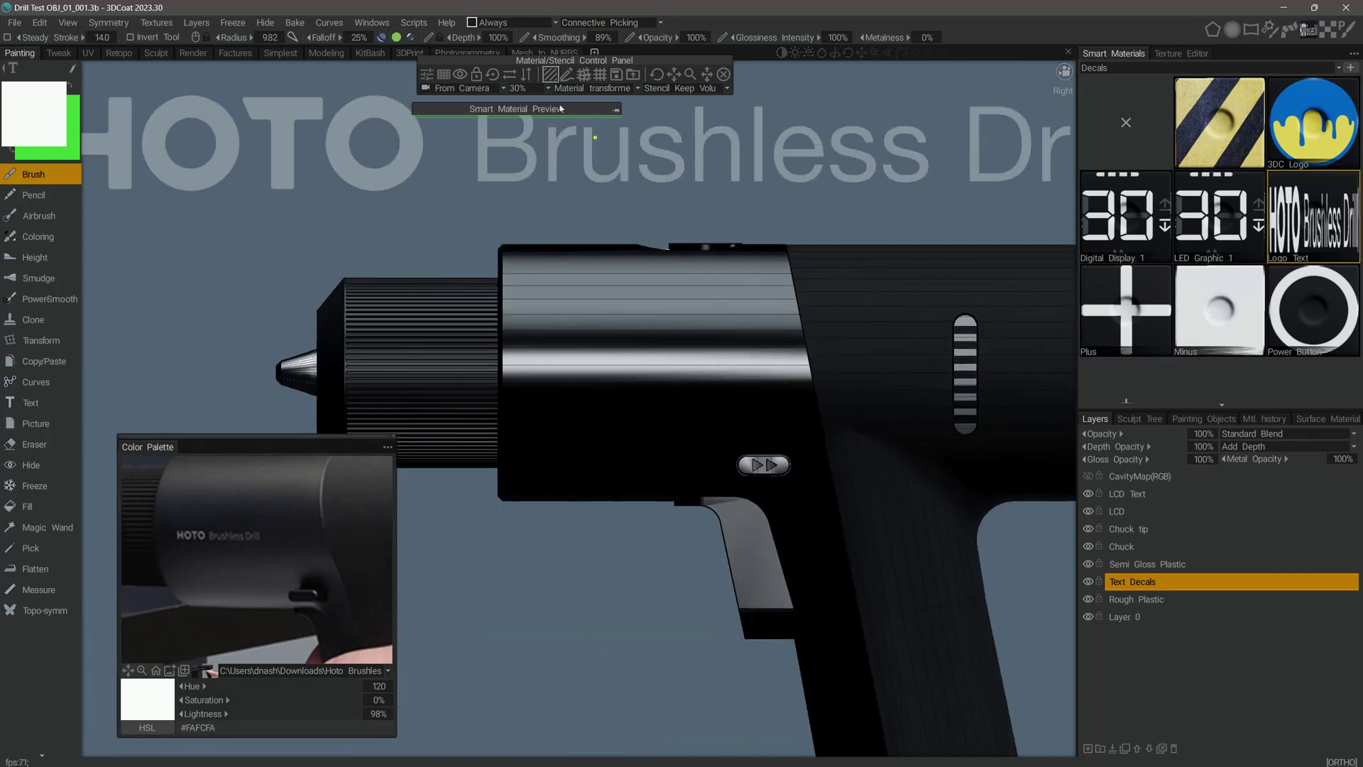
left_click_drag(619, 367, 589, 398)
left_click_drag(579, 408, 693, 362)
left_click_drag(736, 320, 635, 365)
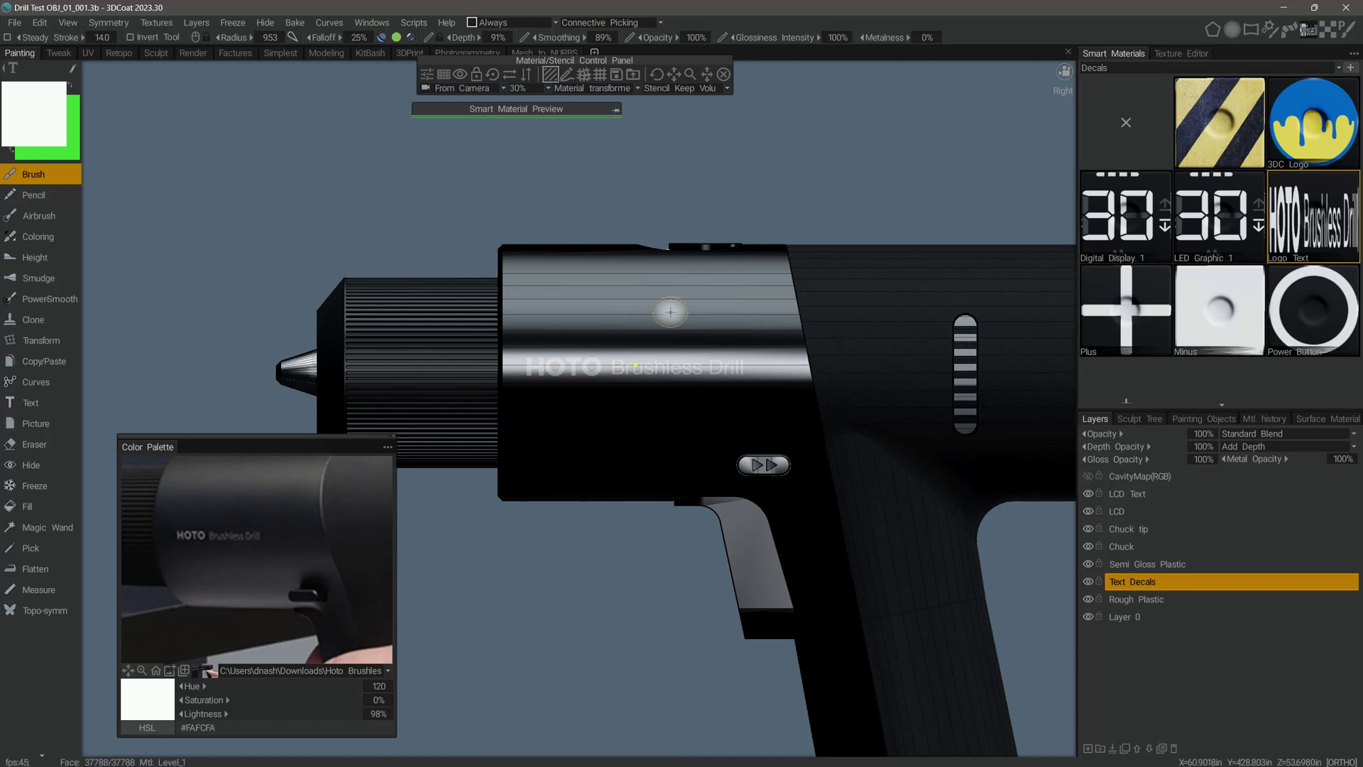
Add a new layer named "Logo Text" directly above the Semi Gloss Plastic layer
left_click(1128, 565)
left_click(1088, 749)
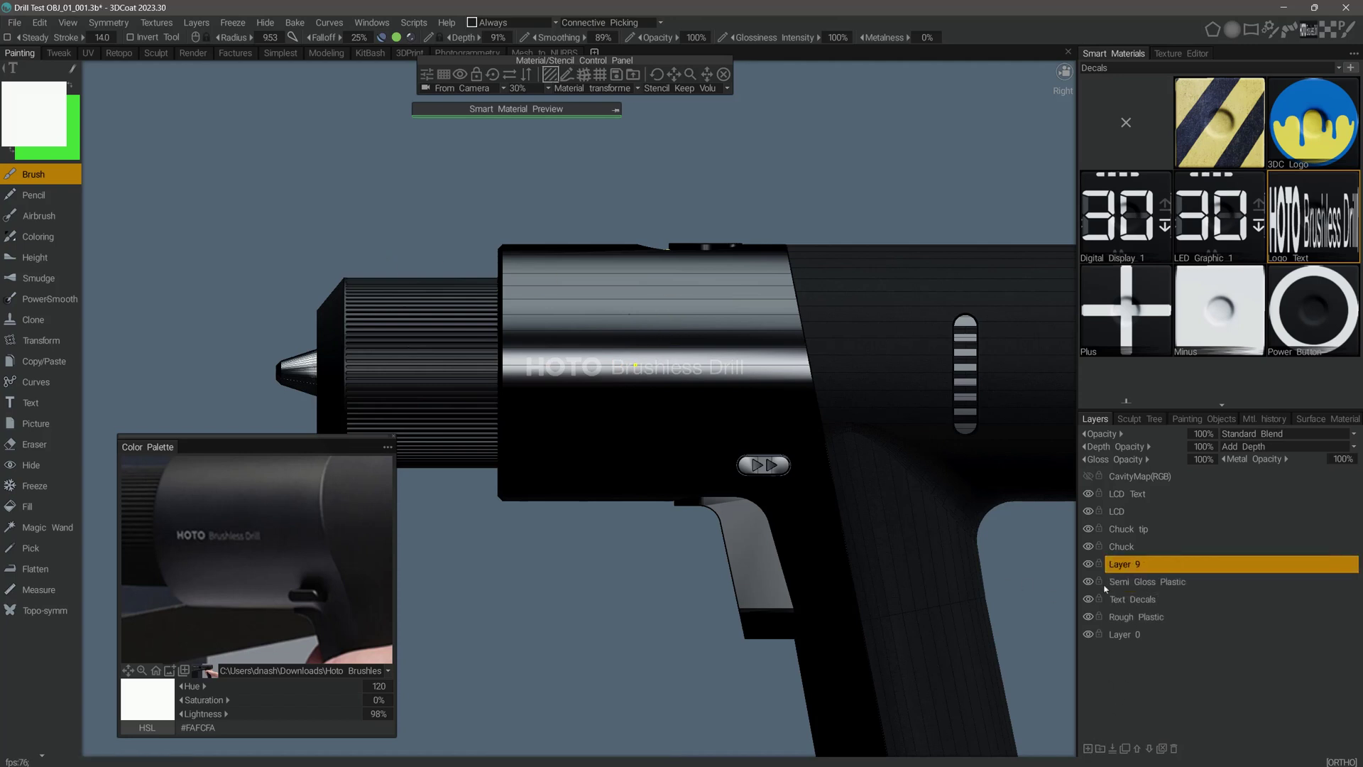
double_click(1125, 565)
type("Logo T")
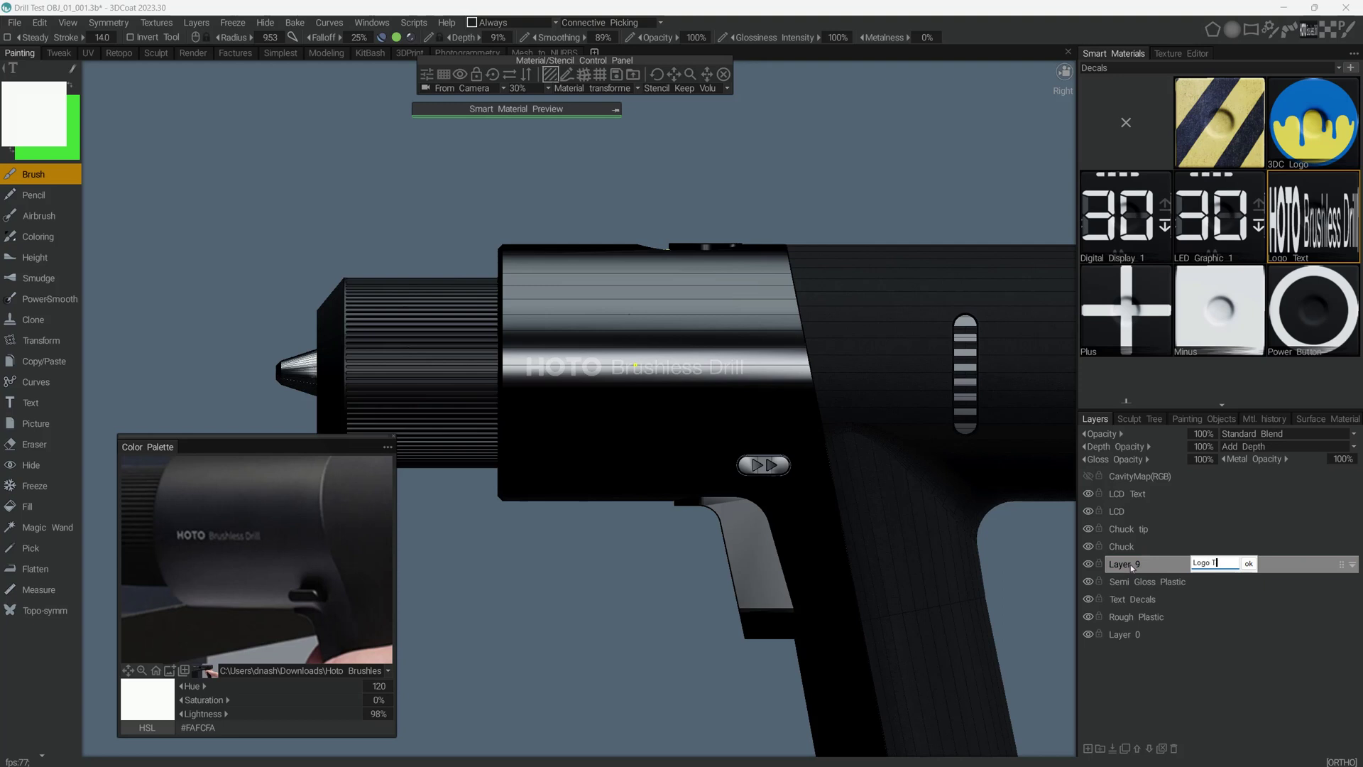
type("ext")
left_click(1249, 563)
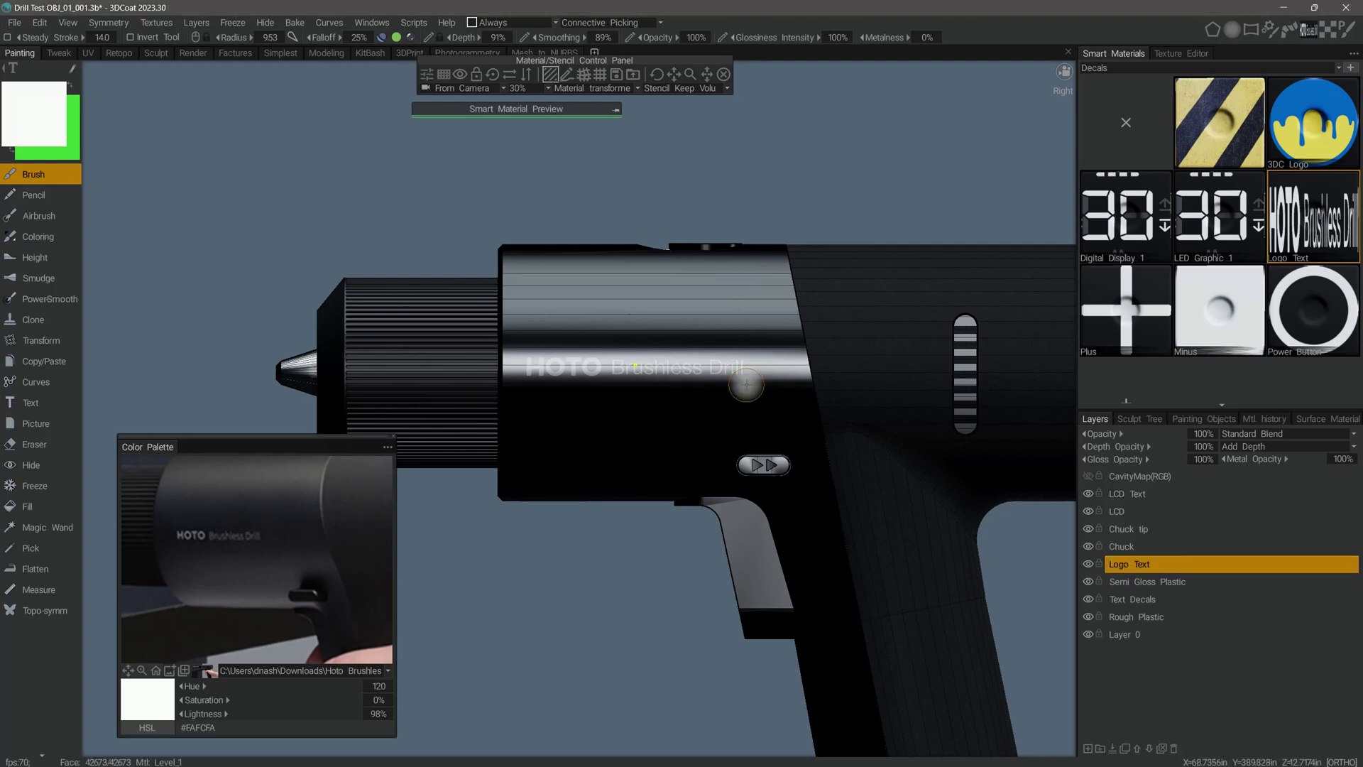
Stamp the Logo Text decal across the front housing with a rectangle shape, with the depth and glossiness channels disabled
left_click(381, 38)
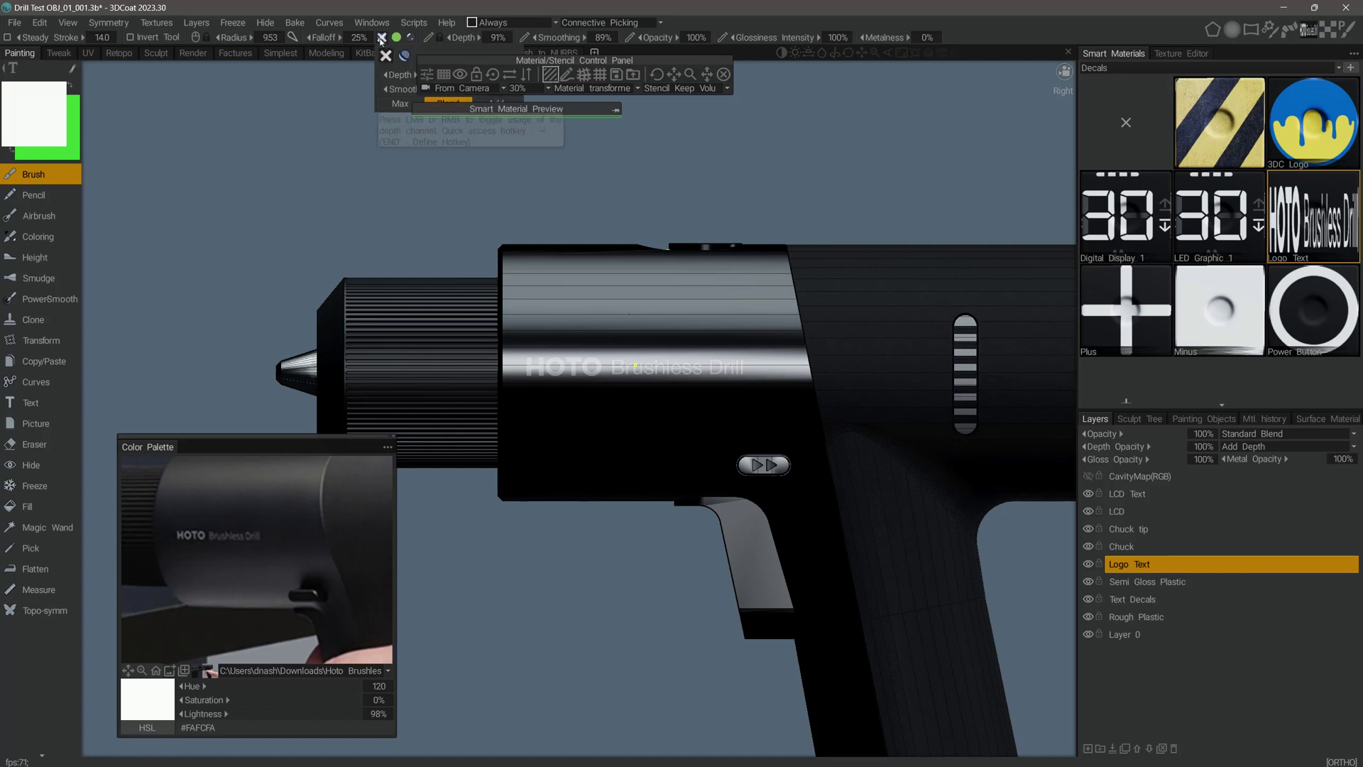
left_click(411, 37)
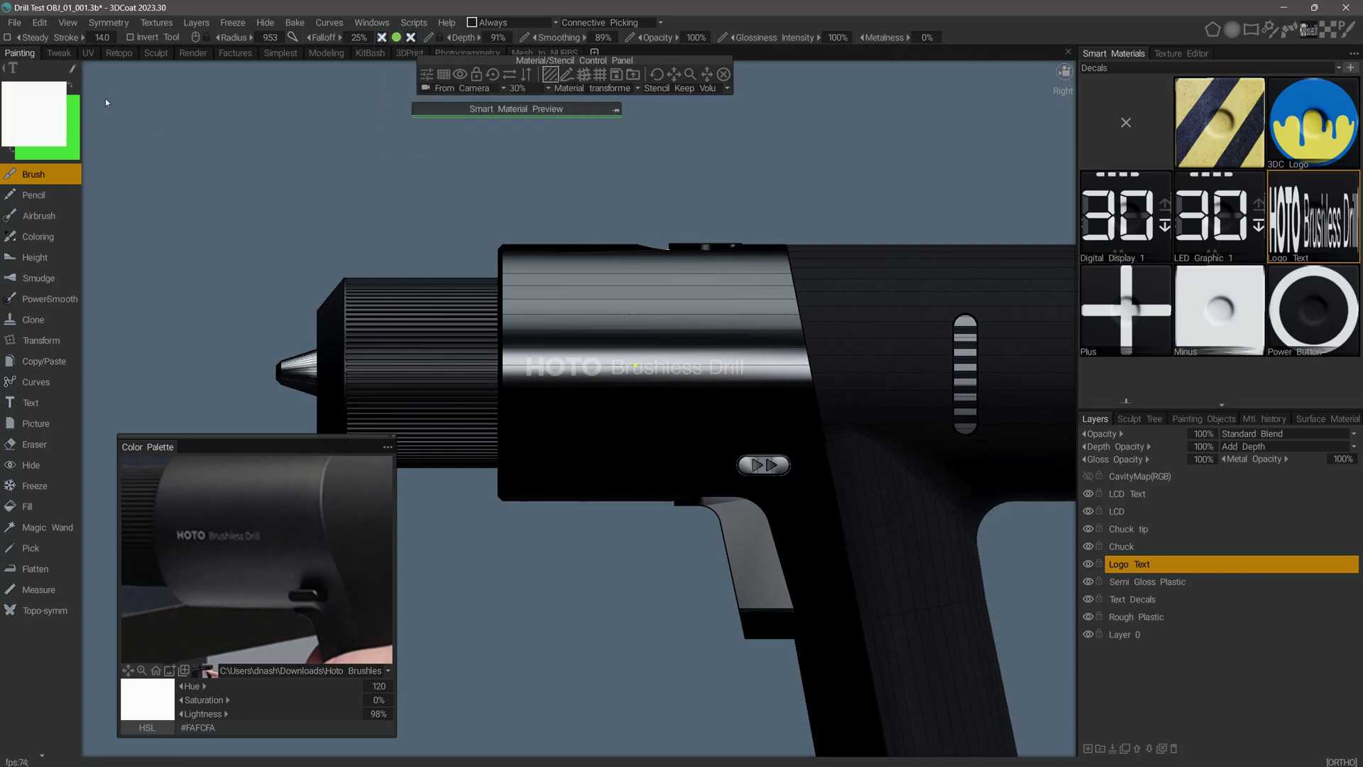
left_click(73, 70)
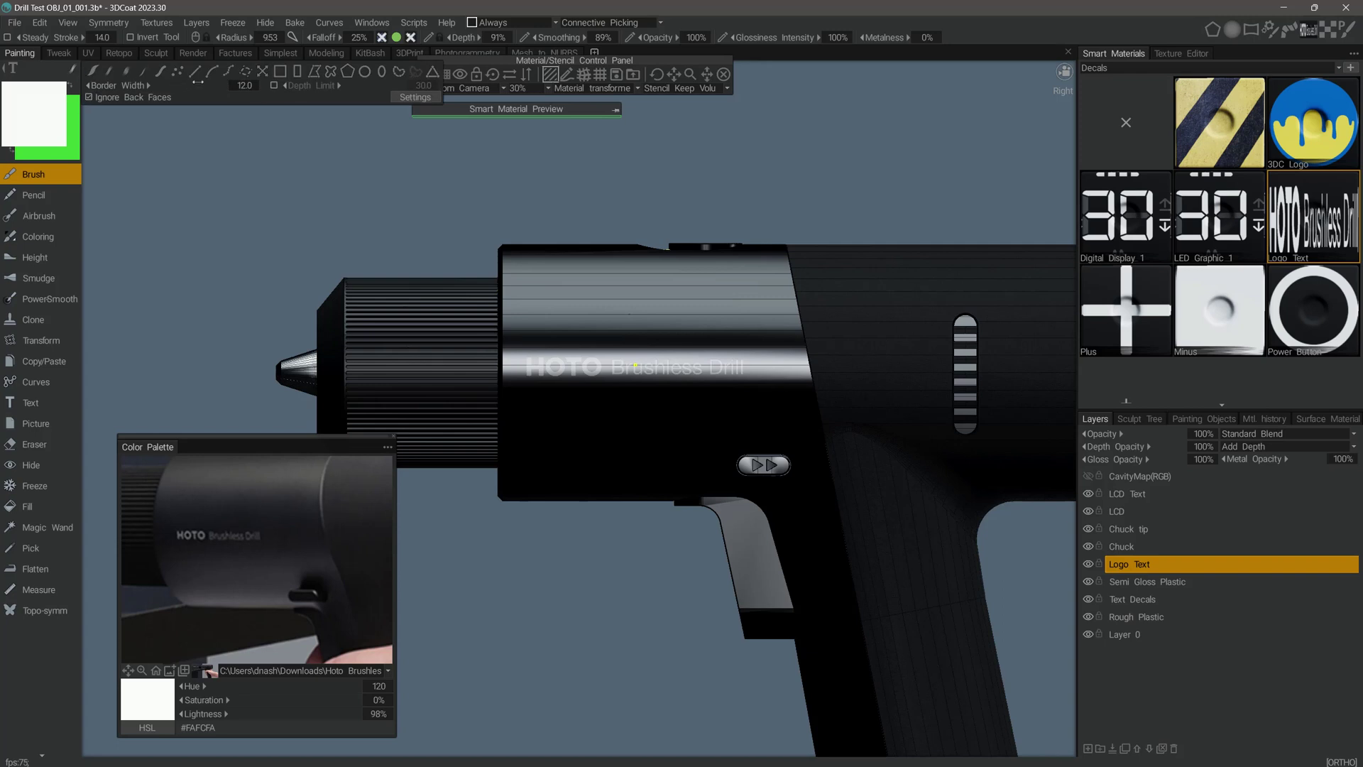
left_click(297, 72)
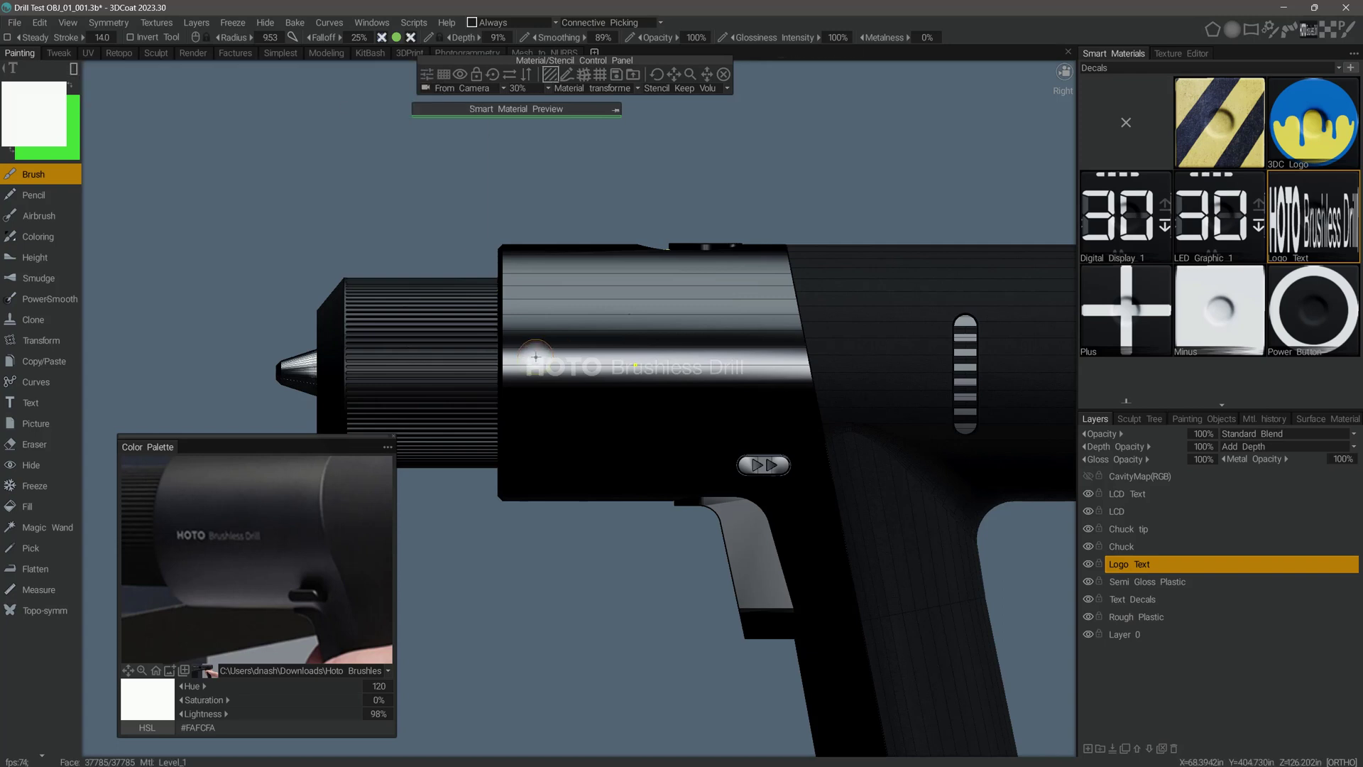
left_click_drag(520, 354, 807, 400)
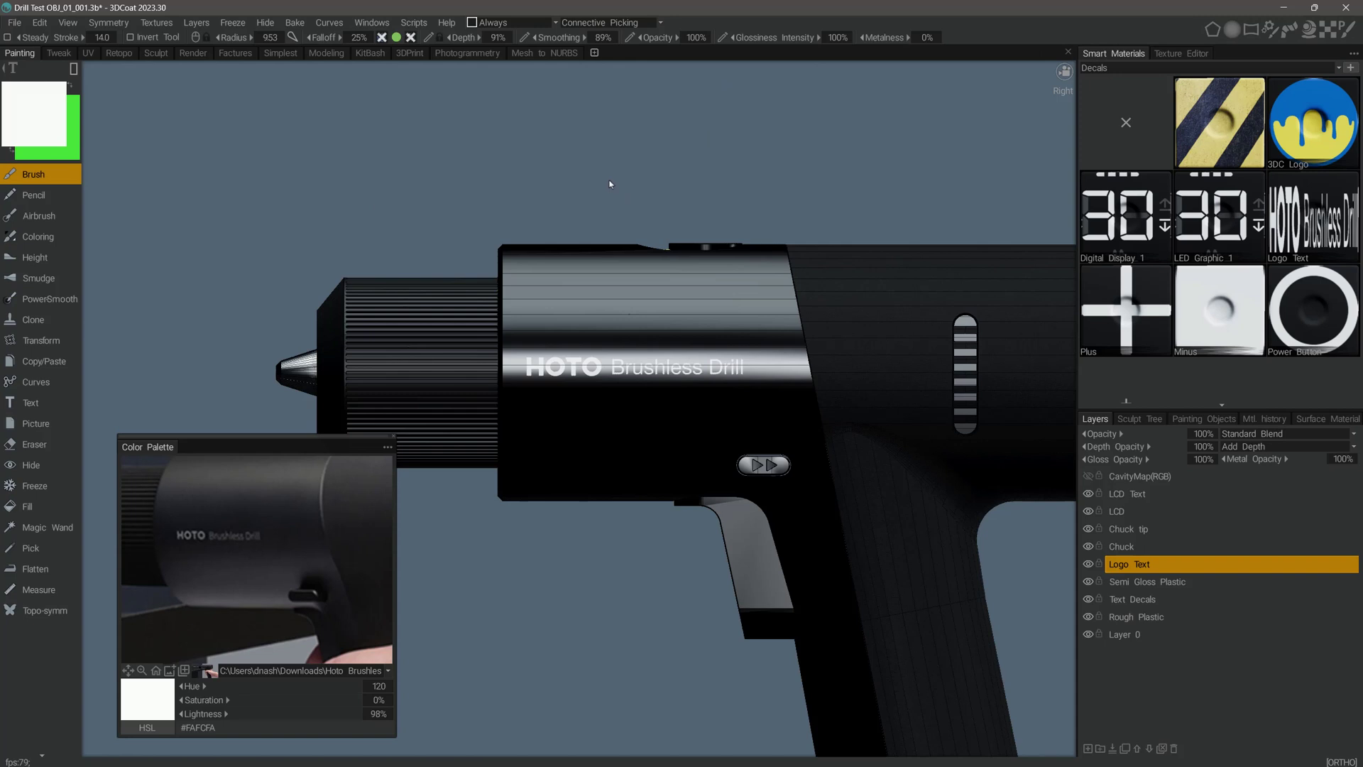
Switch to perspective and bring the drill into the Render workspace, framed from a rear three-quarter angle
key("KP_5")
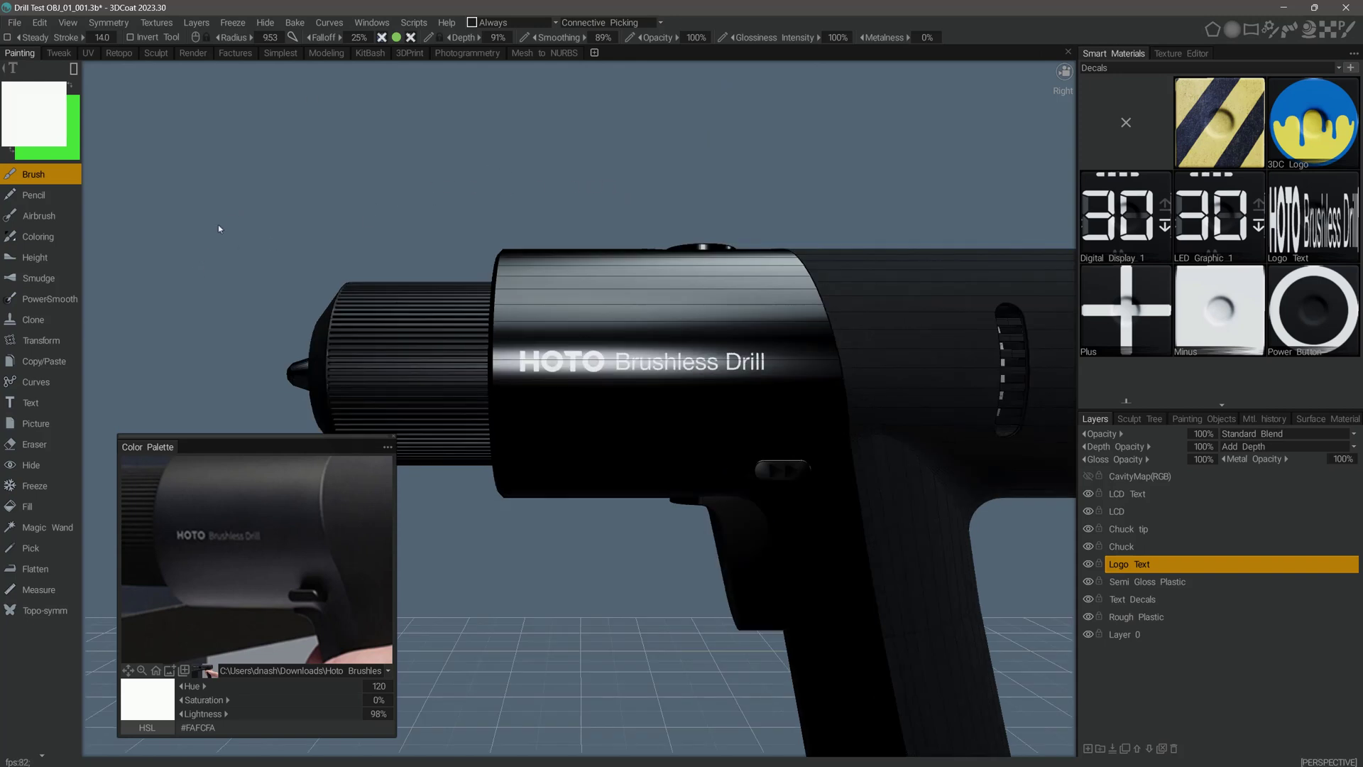
scroll(245, 214, "down", 5)
left_click_drag(246, 214, 344, 334)
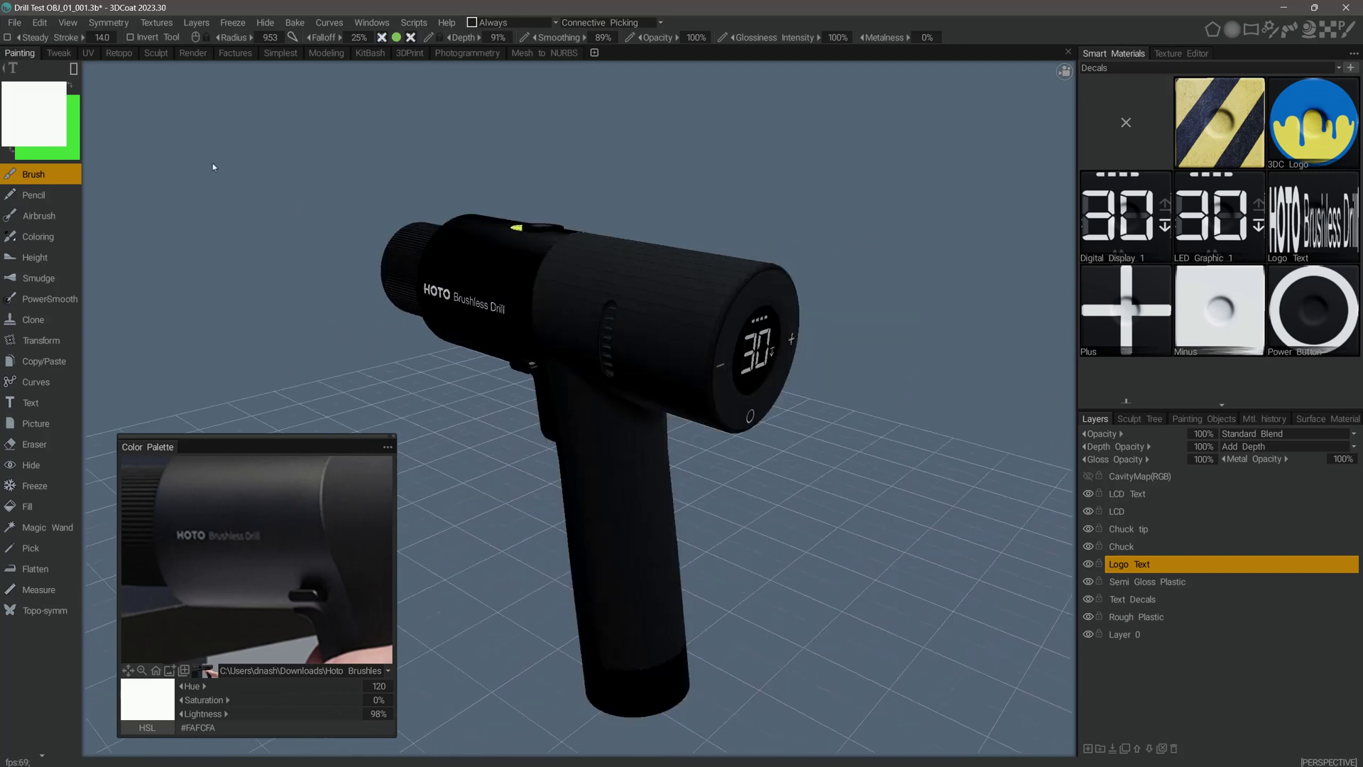
left_click(193, 54)
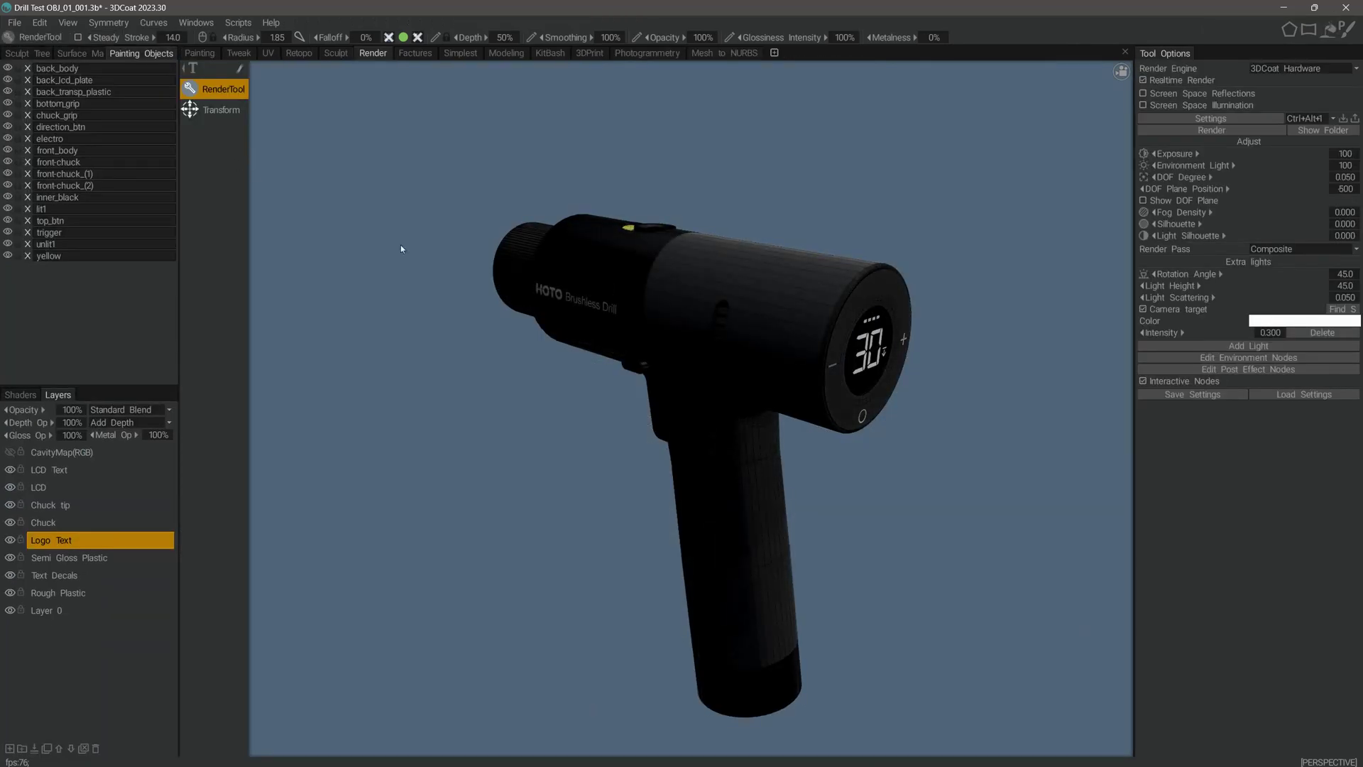
middle_click_drag(400, 244, 394, 235)
left_click_drag(395, 352, 519, 409)
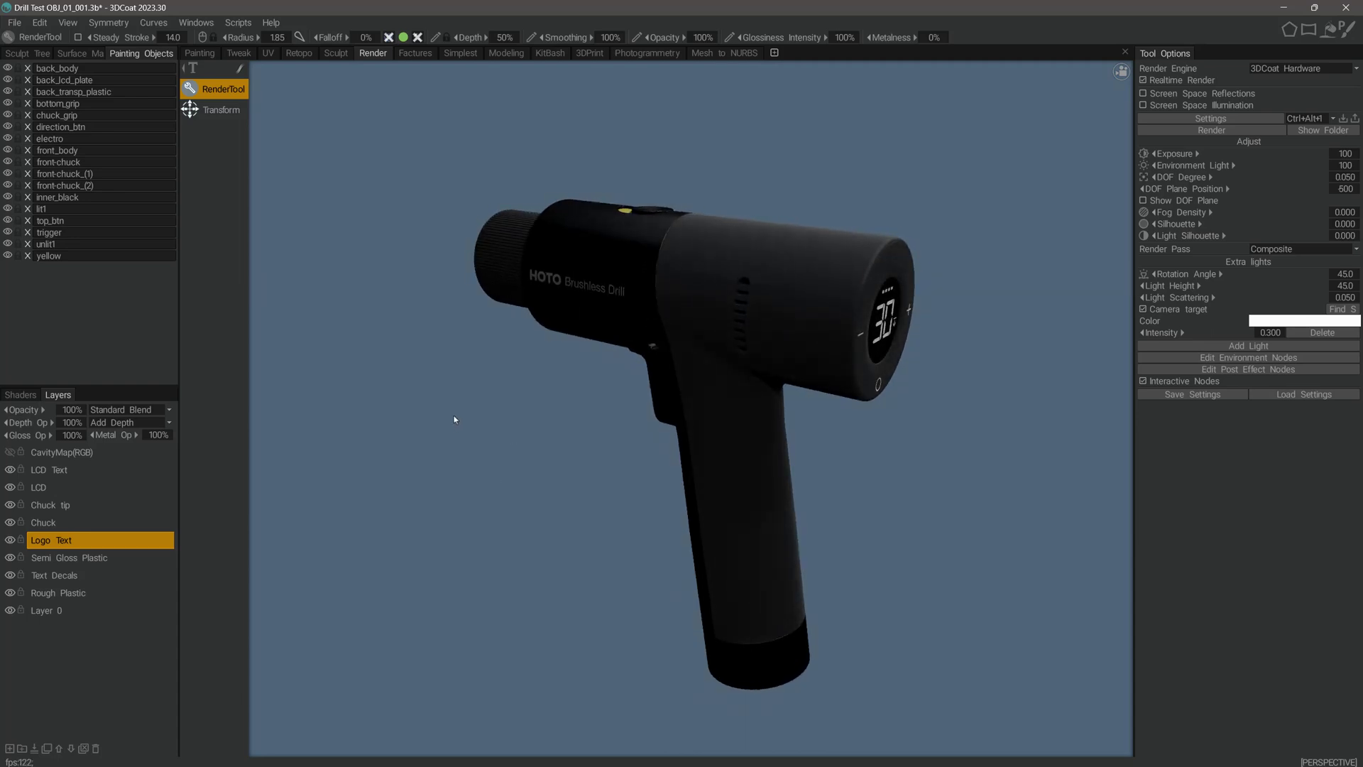
Turn off Realtime Render, enable Screen Space Reflections and Screen Space Illumination, and lower the extra light's rotation angle
left_click(1143, 80)
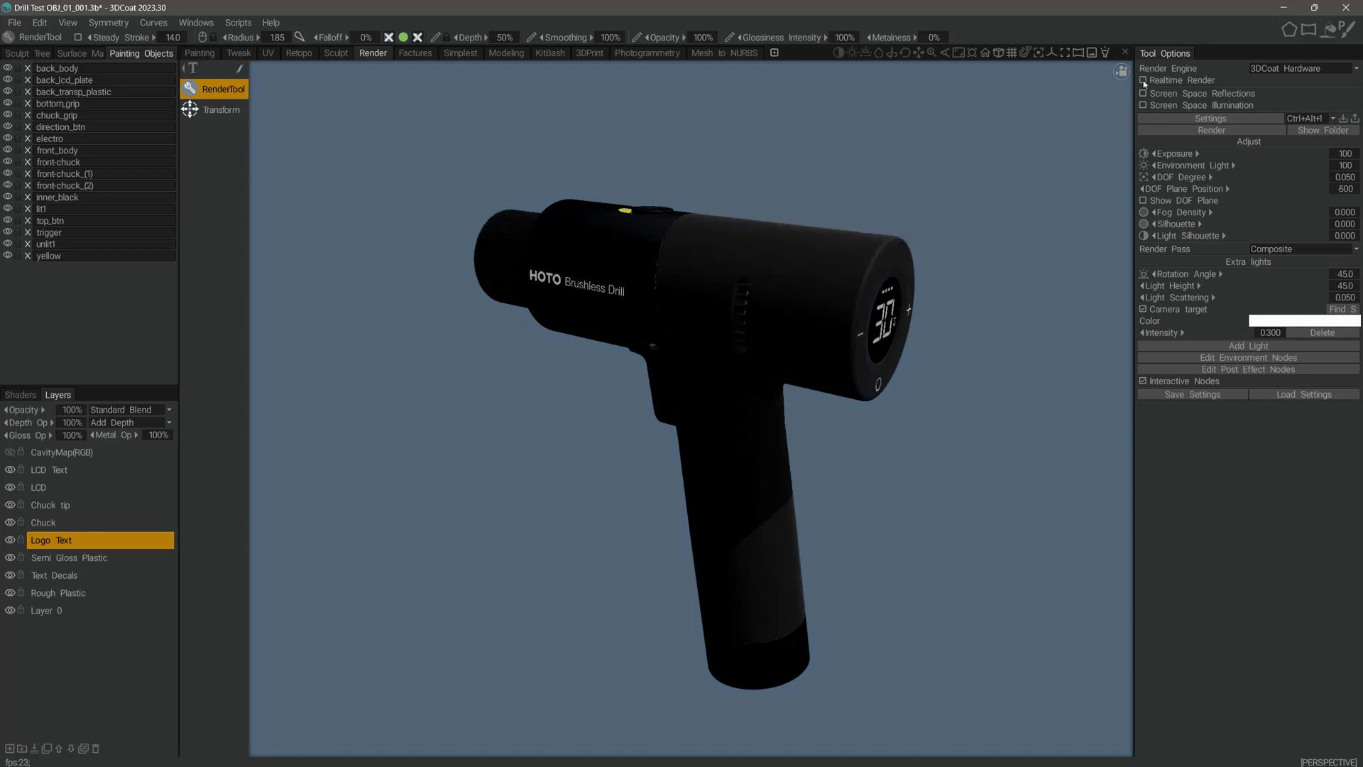
left_click(1144, 95)
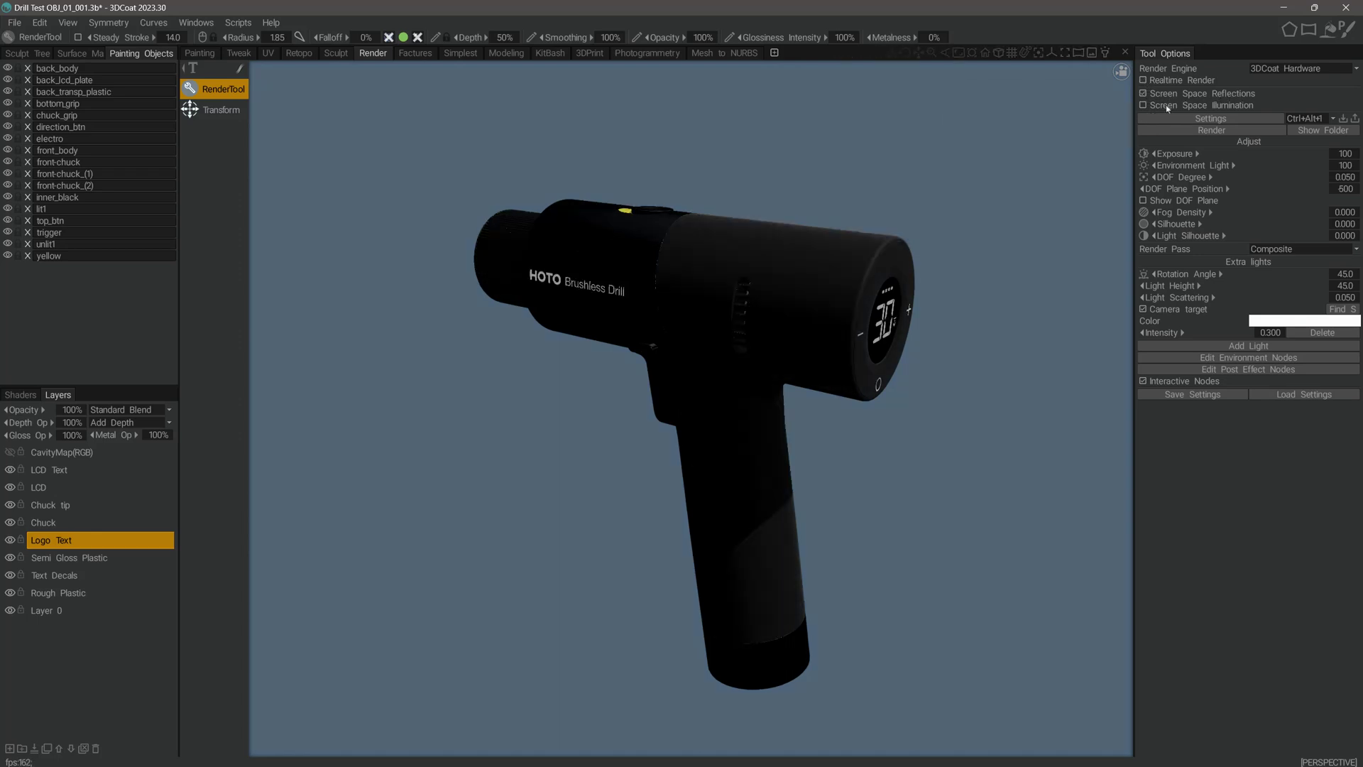
left_click(1143, 106)
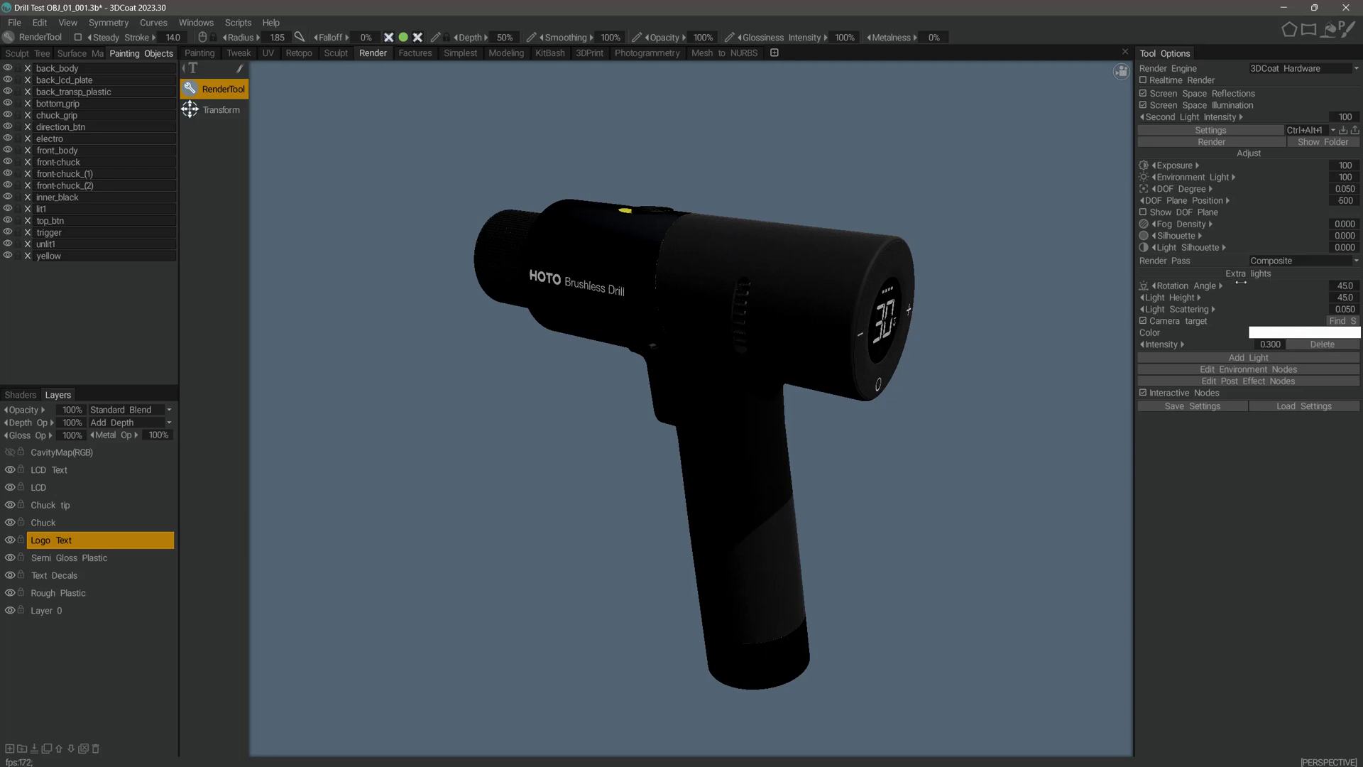
left_click_drag(1240, 282, 1191, 297)
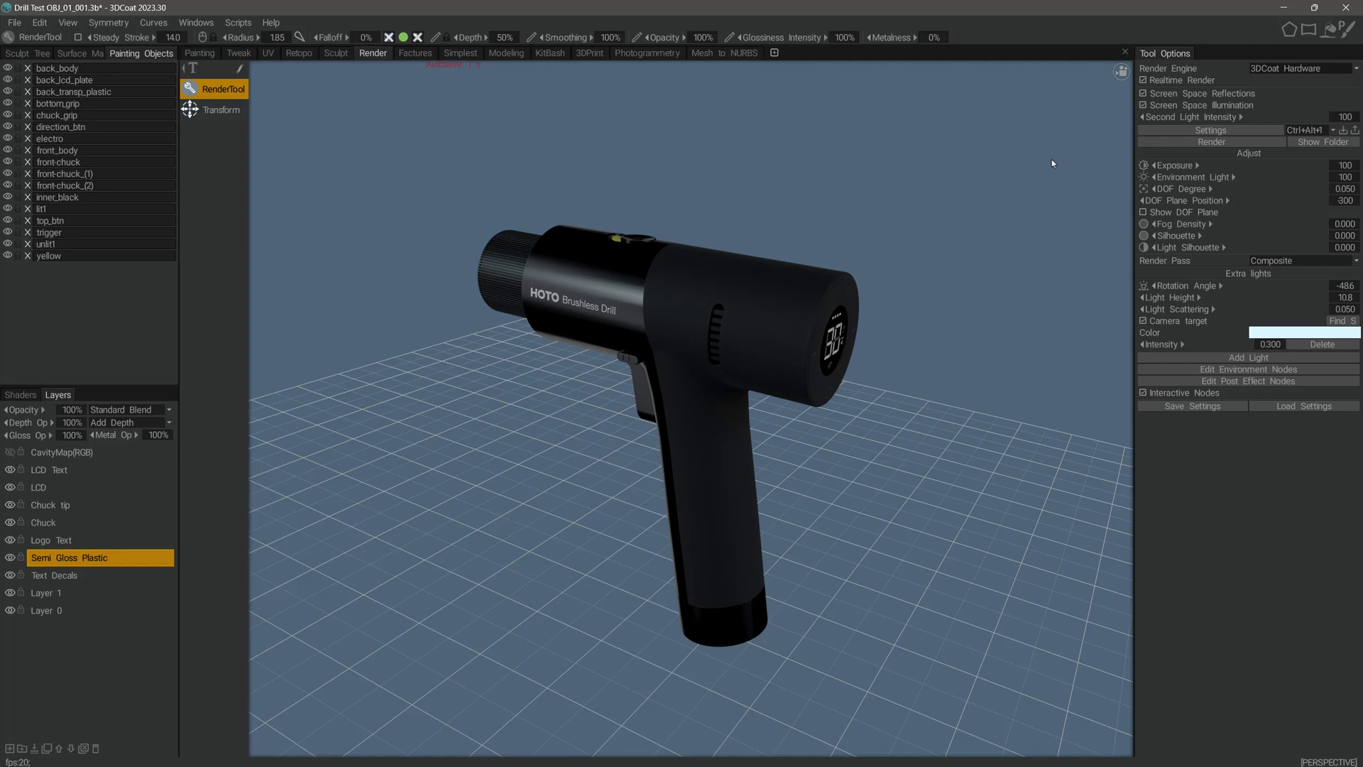
Save the project and switch the render engine to RenderMan, accepting its render settings with a 2560 × 1440 output size
key("ctrl+s")
left_click(1310, 69)
left_click(1295, 93)
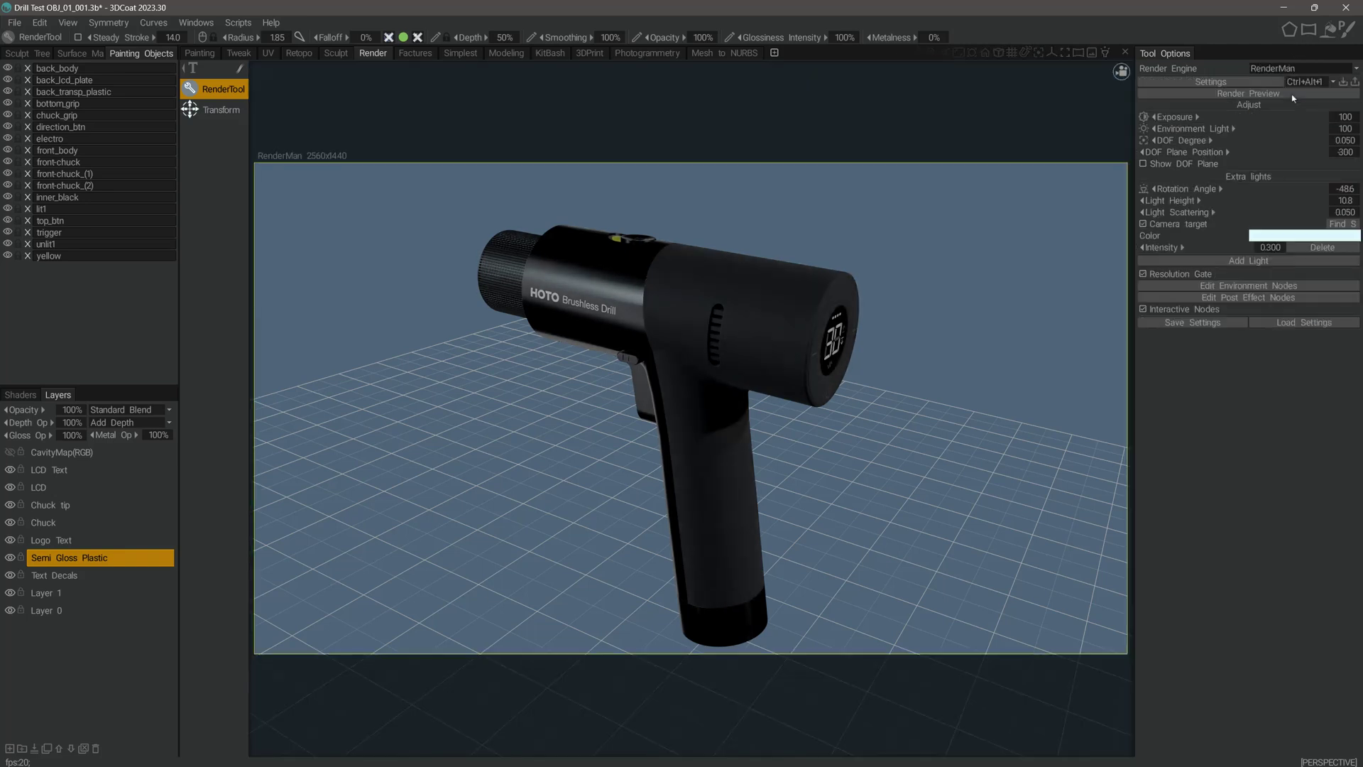
left_click(1257, 81)
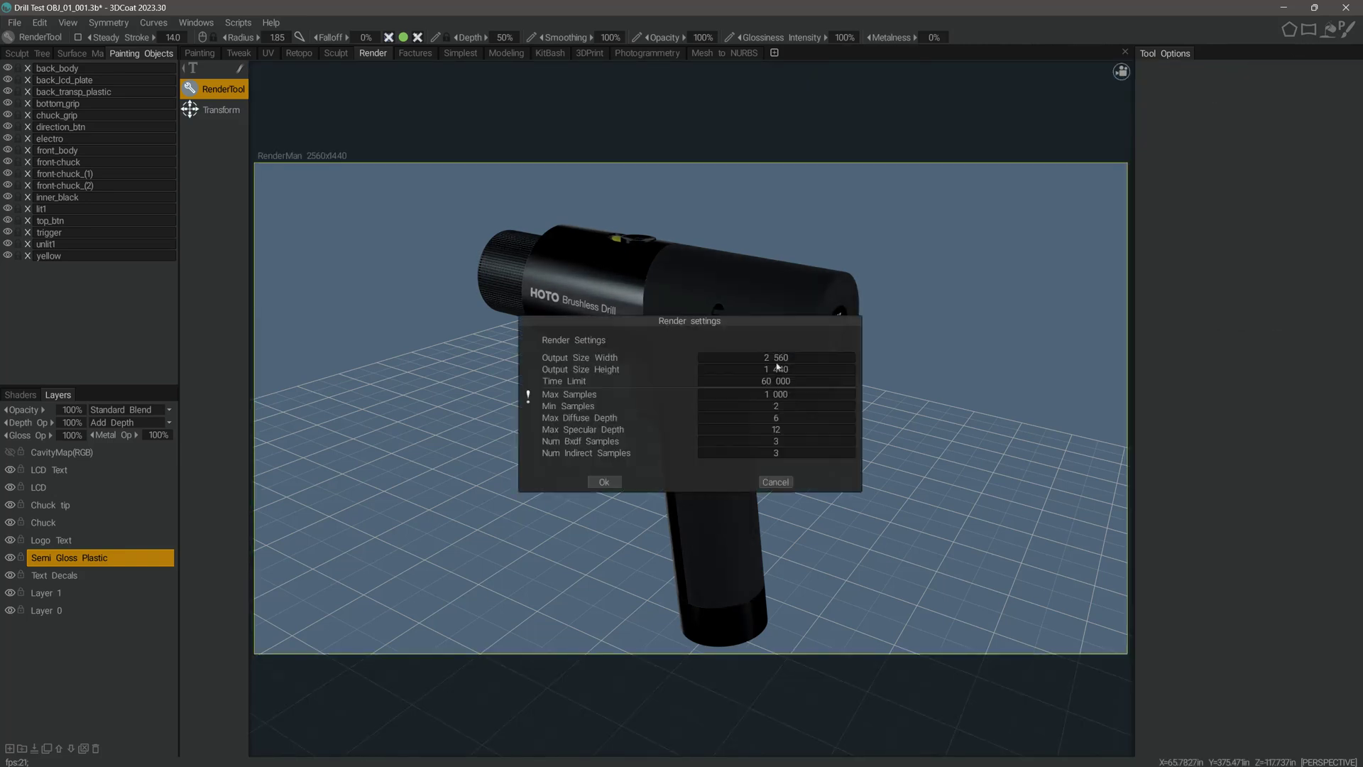
left_click(609, 484)
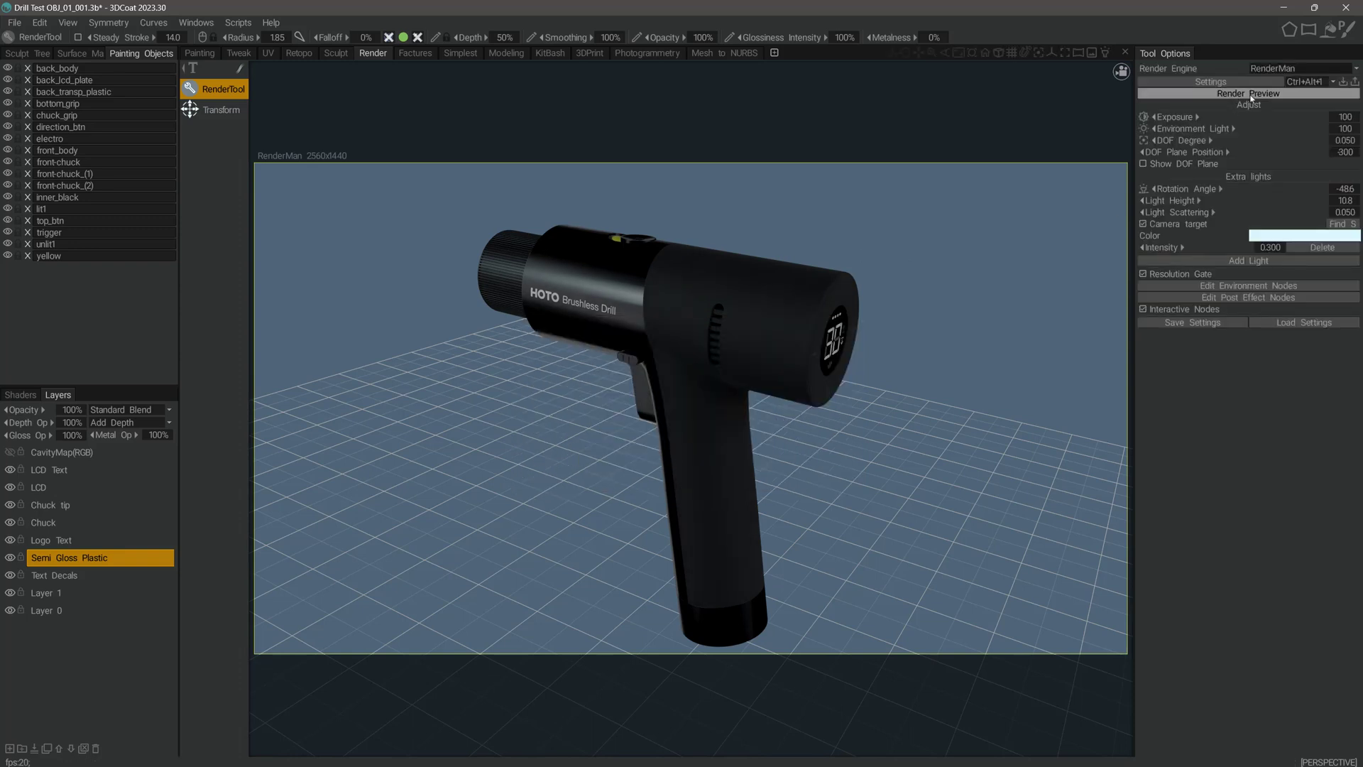
Render a RenderMan preview, examine the whole drill in it, and clear the preview window out of the way
left_click(1251, 97)
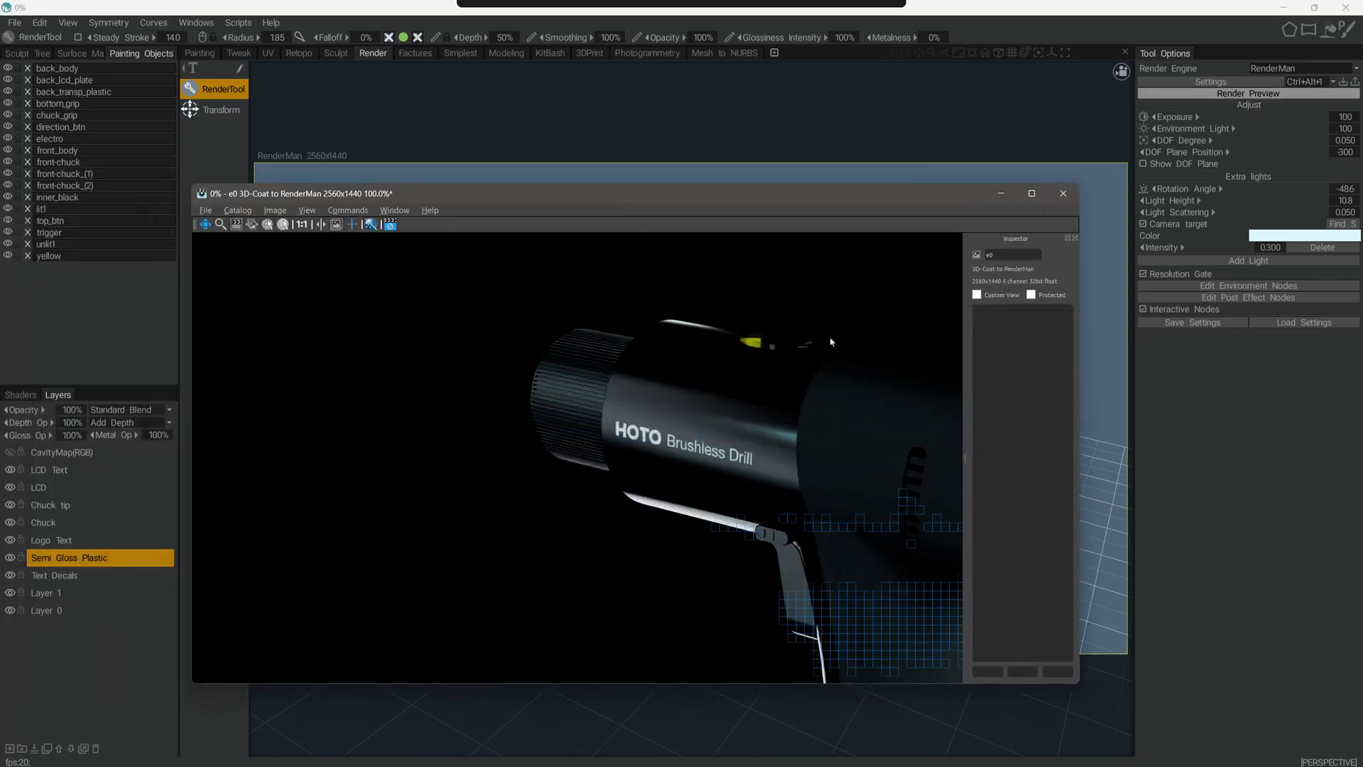
scroll(562, 372, "down", 2)
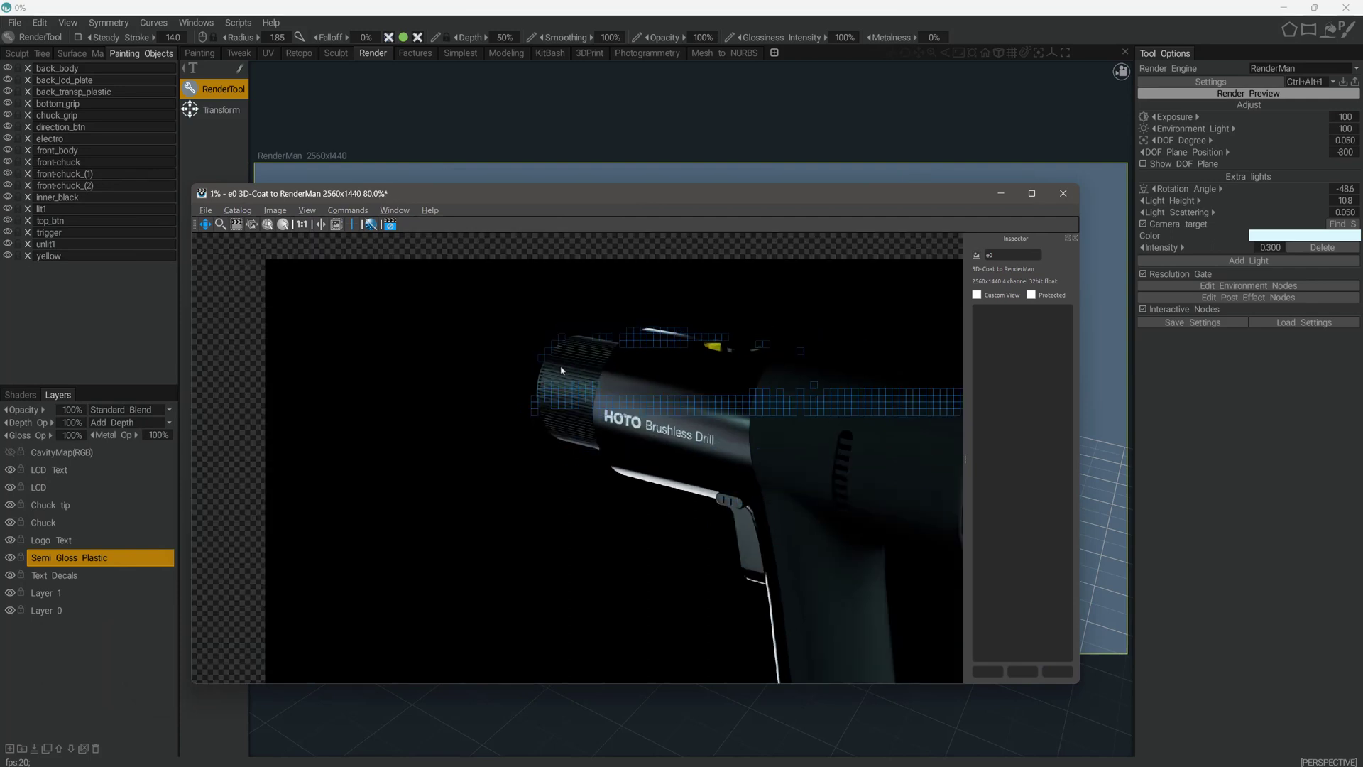
left_click_drag(639, 523, 595, 489)
scroll(577, 476, "down", 1)
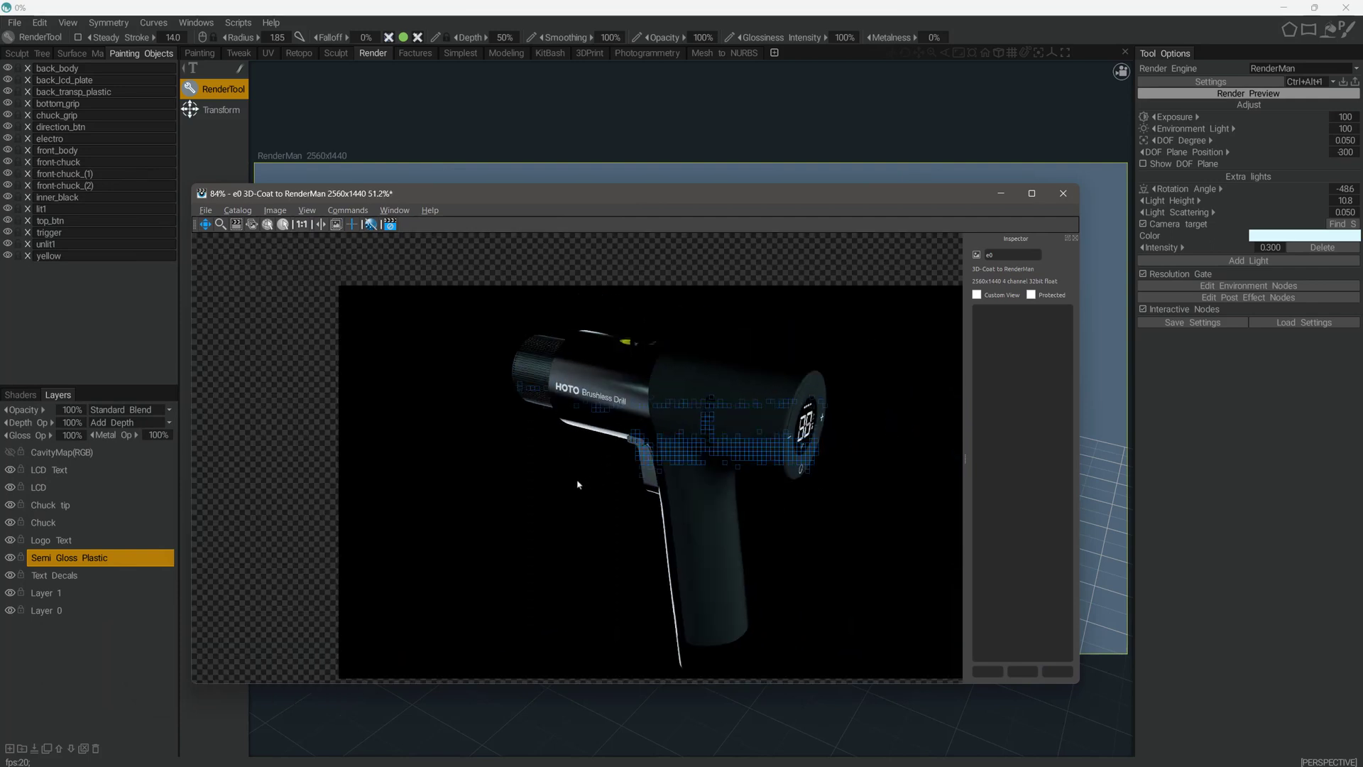
mouse_move(606, 197)
left_mouse_down()
mouse_move(581, 162)
mouse_move(628, 189)
mouse_move(616, 223)
left_mouse_up()
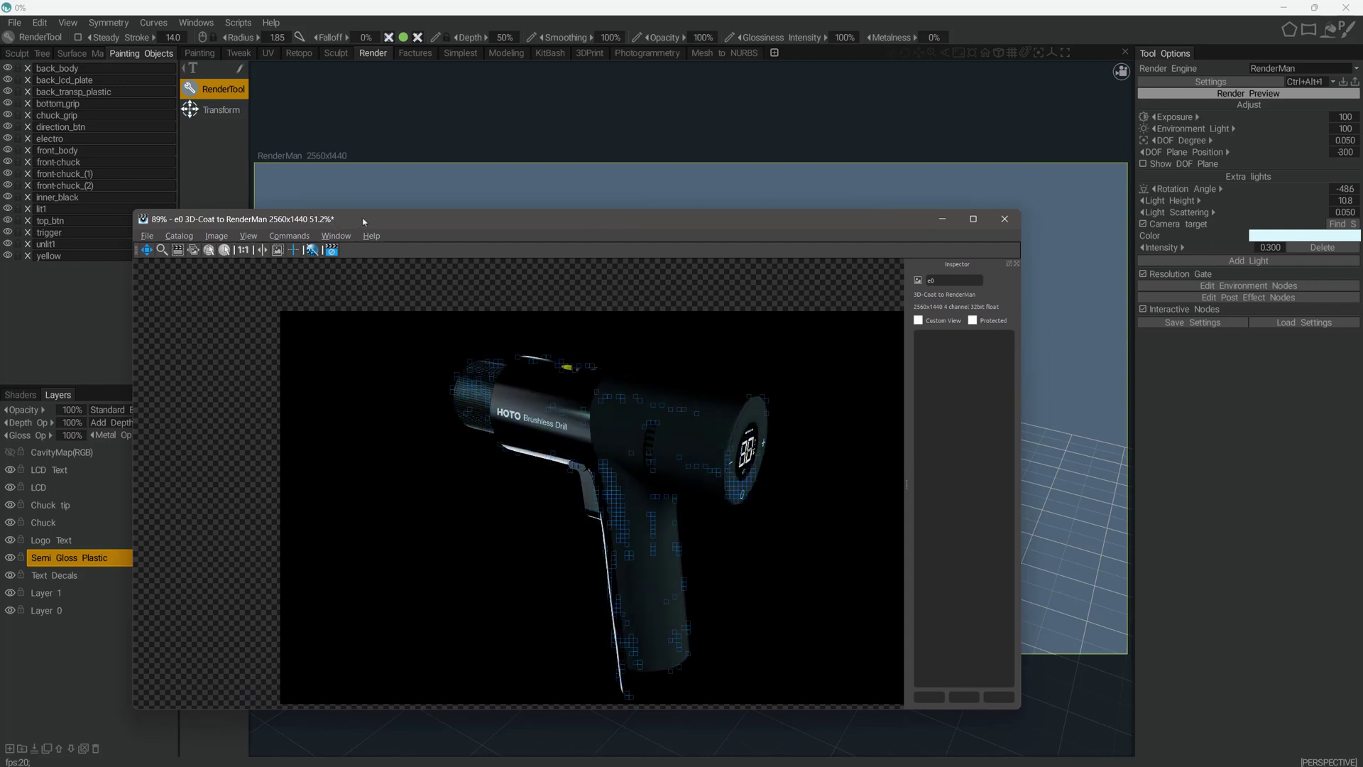
left_click_drag(332, 219, 359, 216)
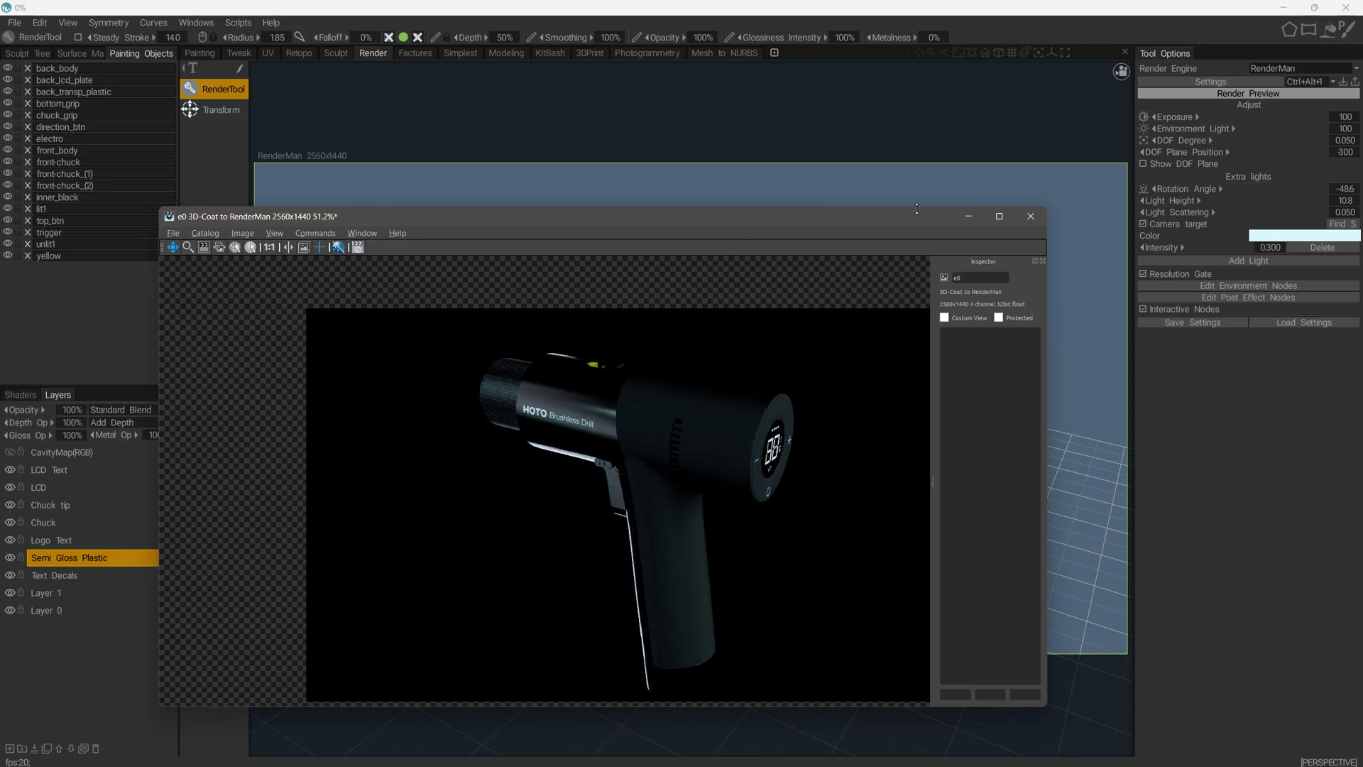
left_click_drag(906, 222, 0, 235)
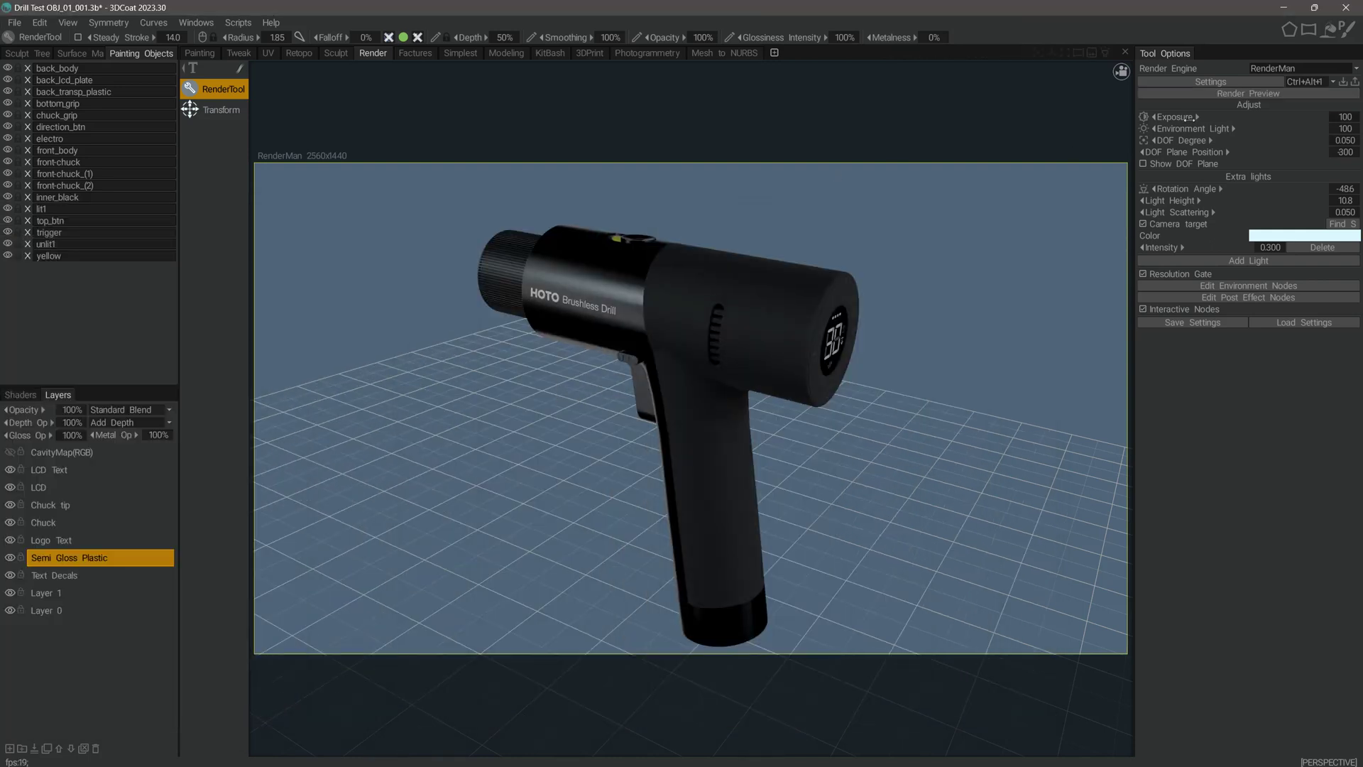
Brighten the RenderMan scene by setting Exposure to 120 and Environment Light to 120
left_click_drag(1176, 117, 1196, 117)
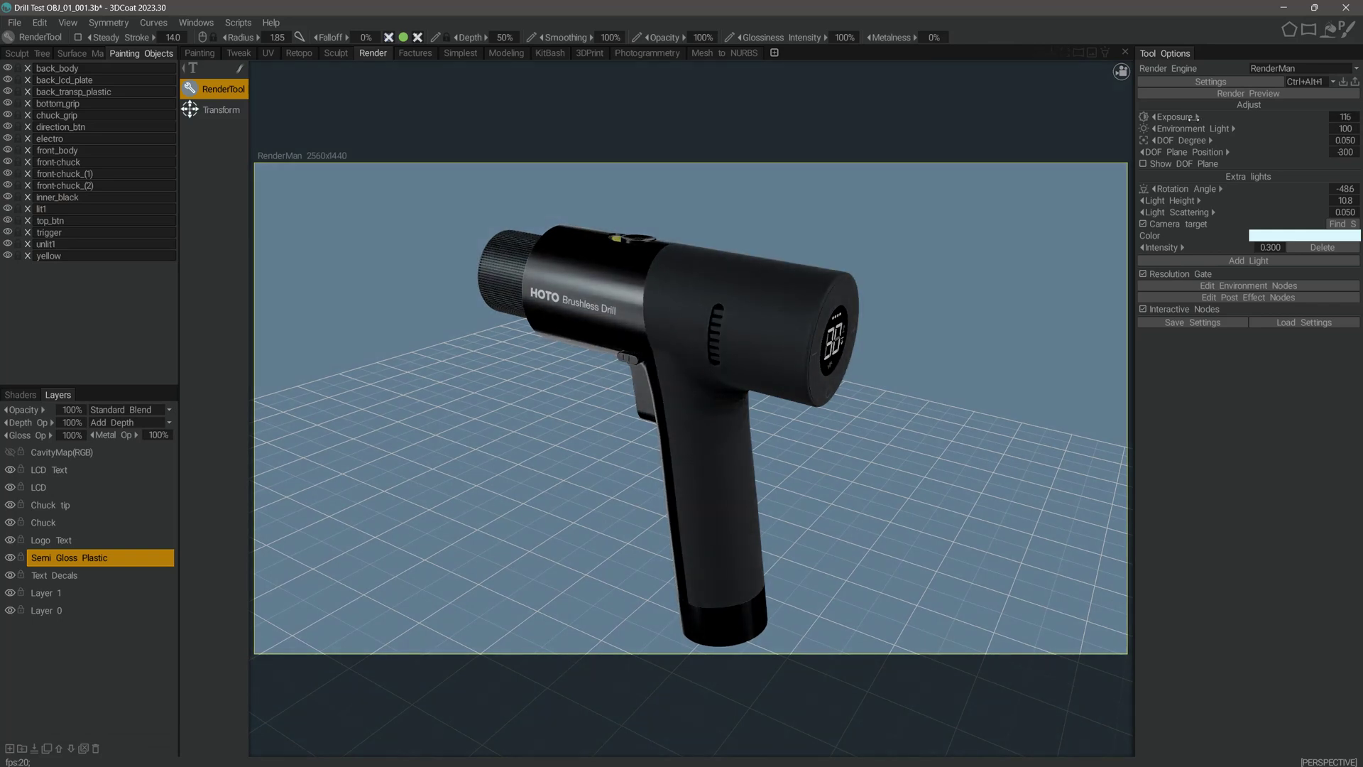
left_click_drag(1194, 119, 1199, 119)
left_click(1343, 128)
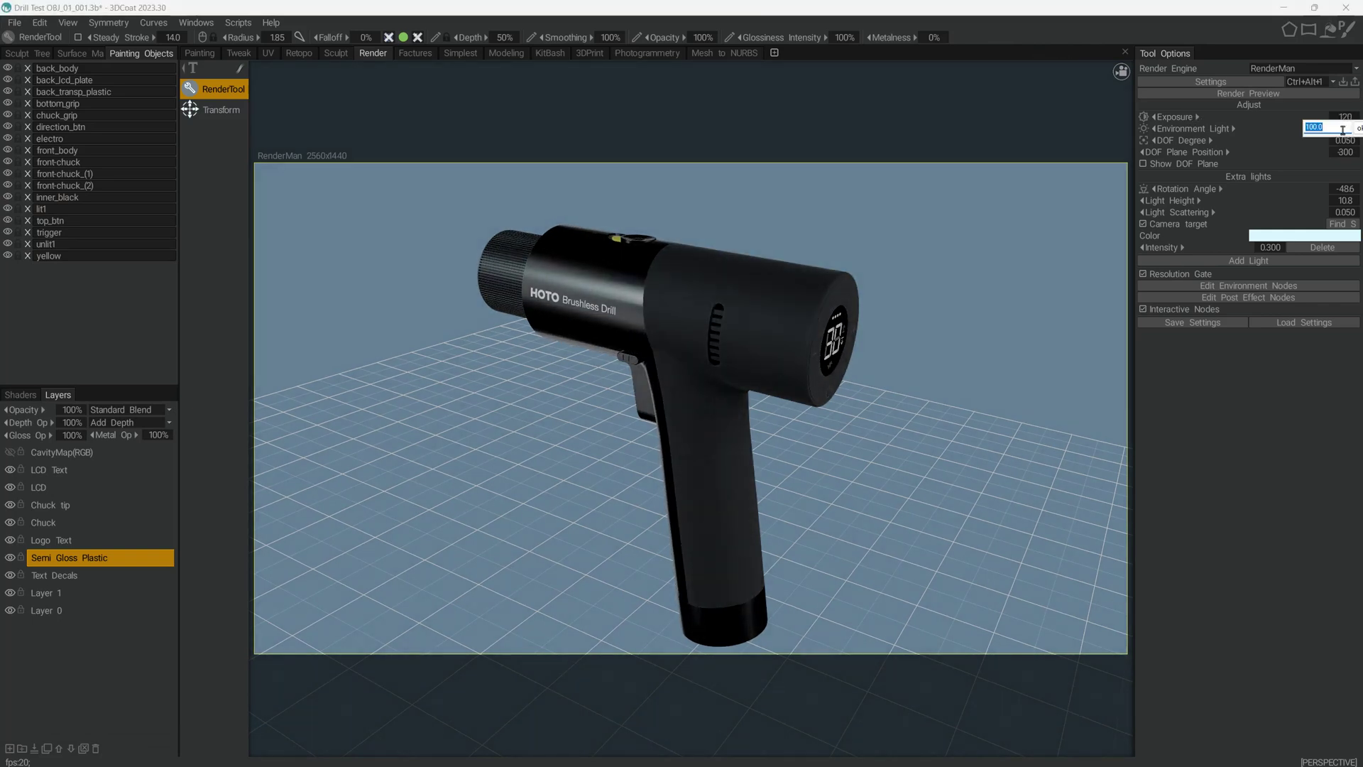
type("120")
key("Return")
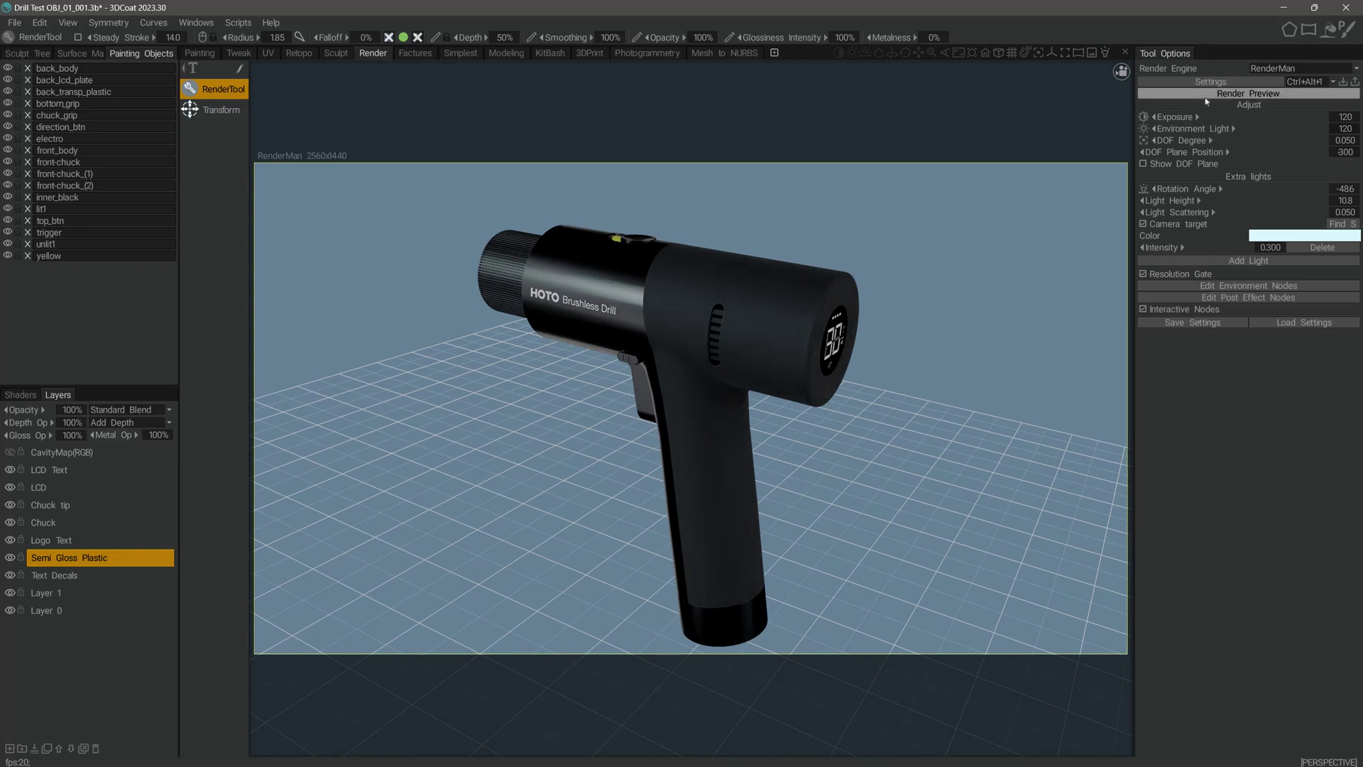
Render another preview to check the brighter lighting, and close it, discarding the render session
left_click(1250, 95)
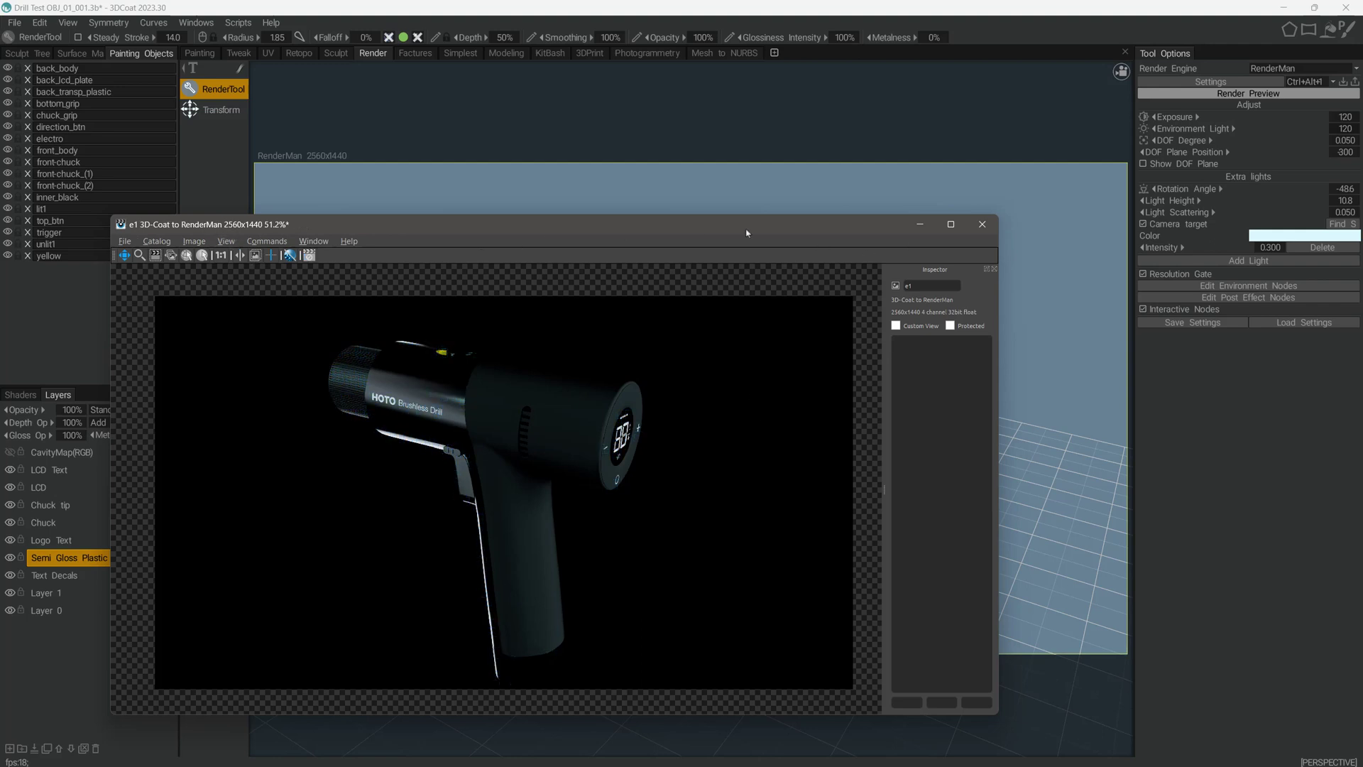
left_click(989, 233)
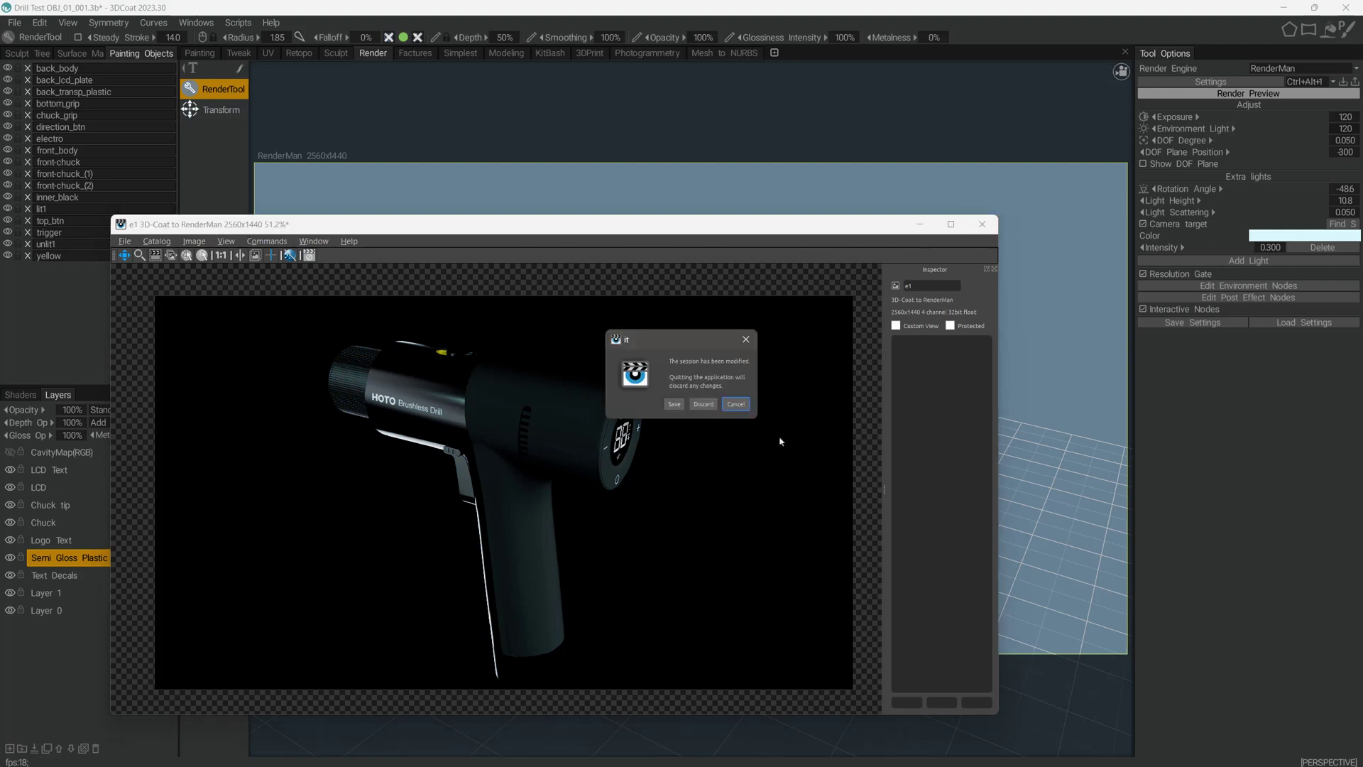
left_click(704, 404)
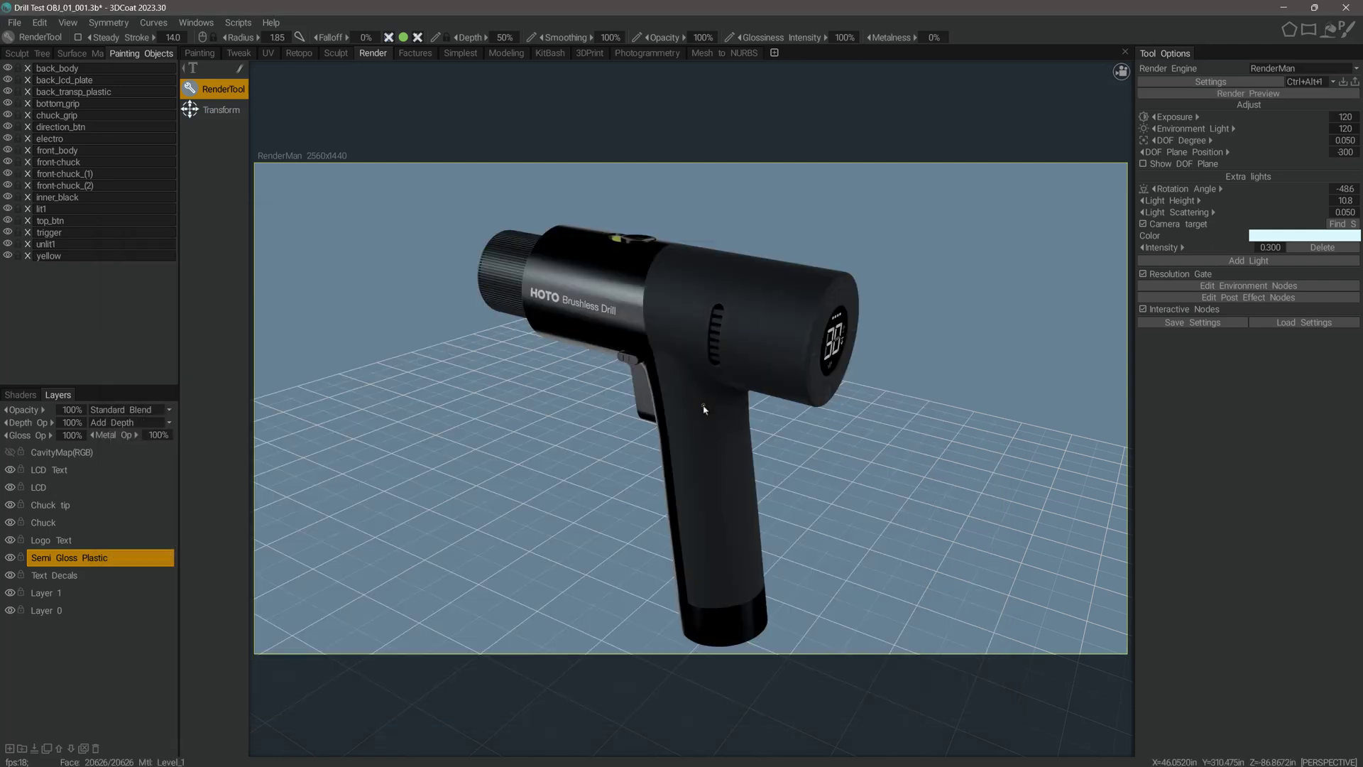
Return to the Painting workspace and export the drill's geometry and textures as Drill Test 5.obj with the KeyShot Advanced preset
left_click(199, 54)
left_click(15, 24)
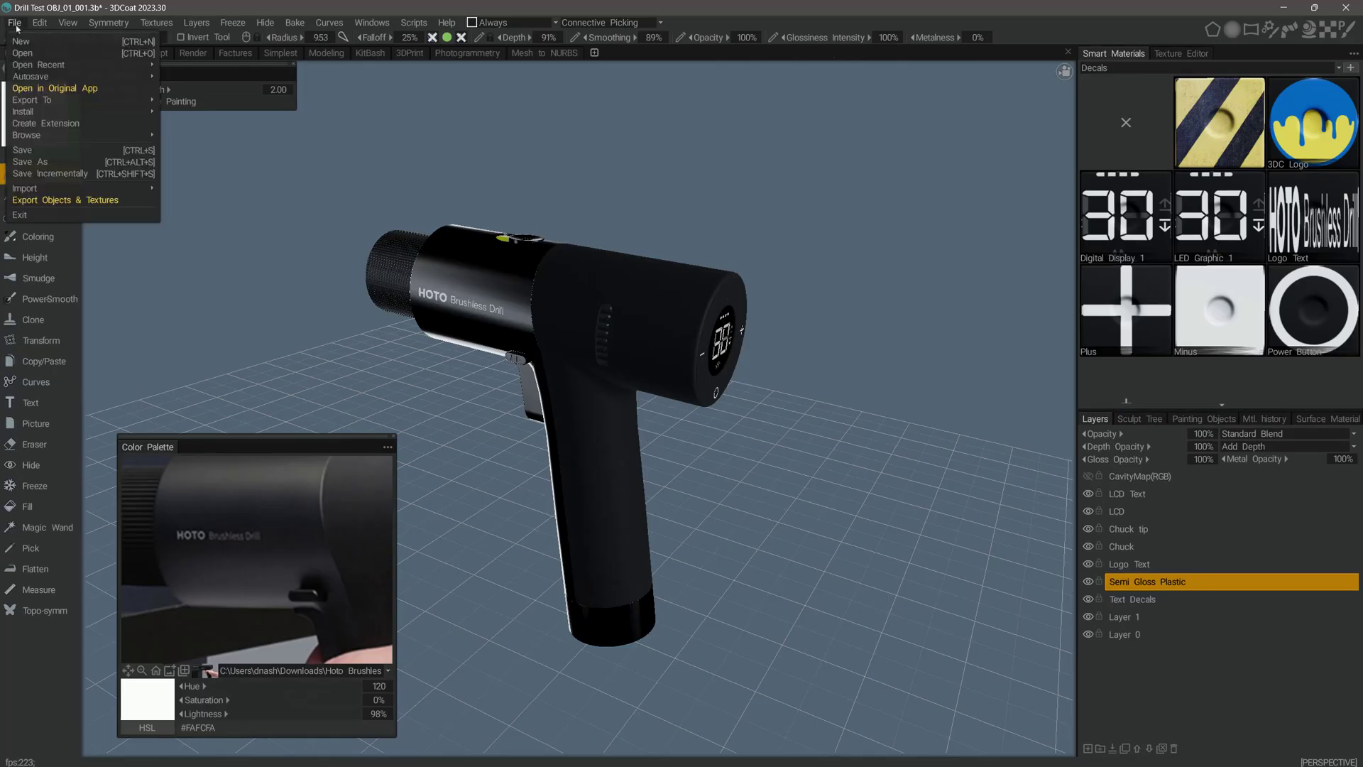
left_click(128, 200)
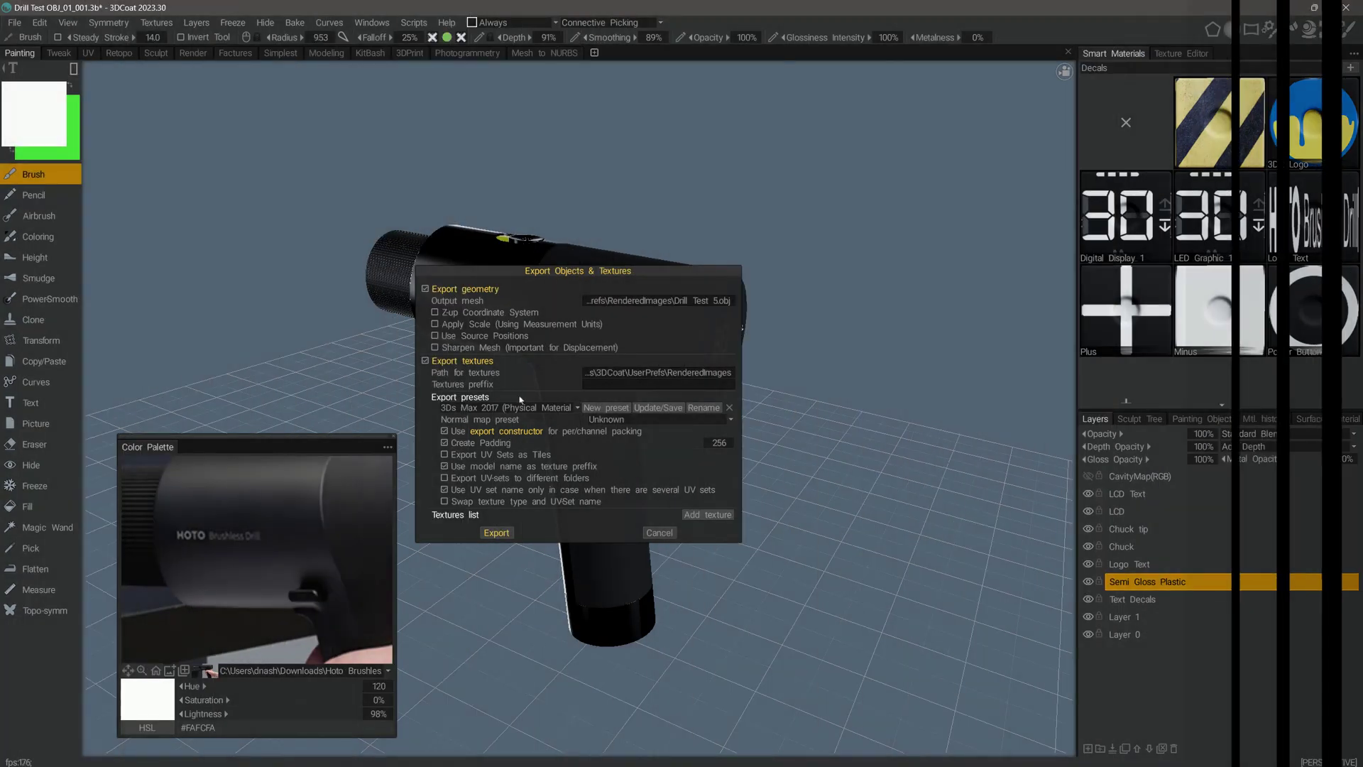
left_click(570, 408)
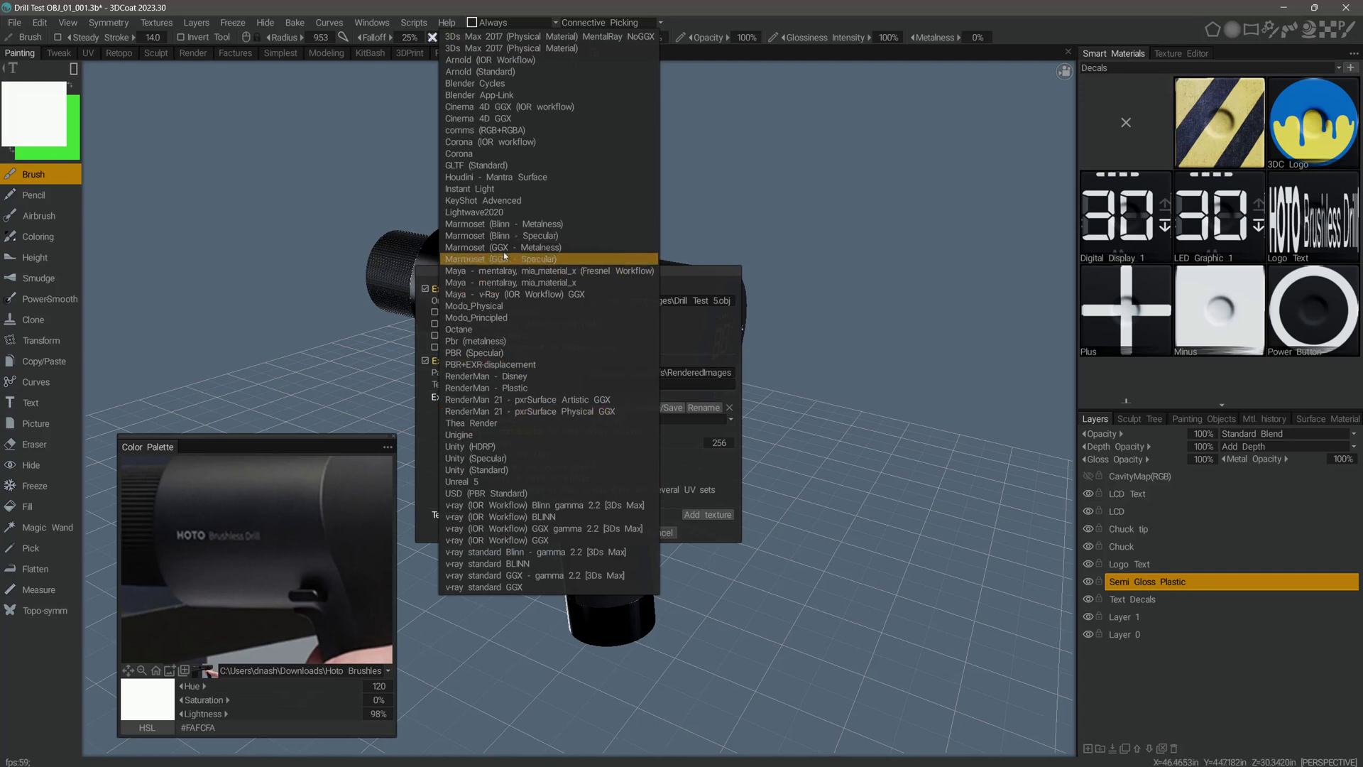
left_click(516, 201)
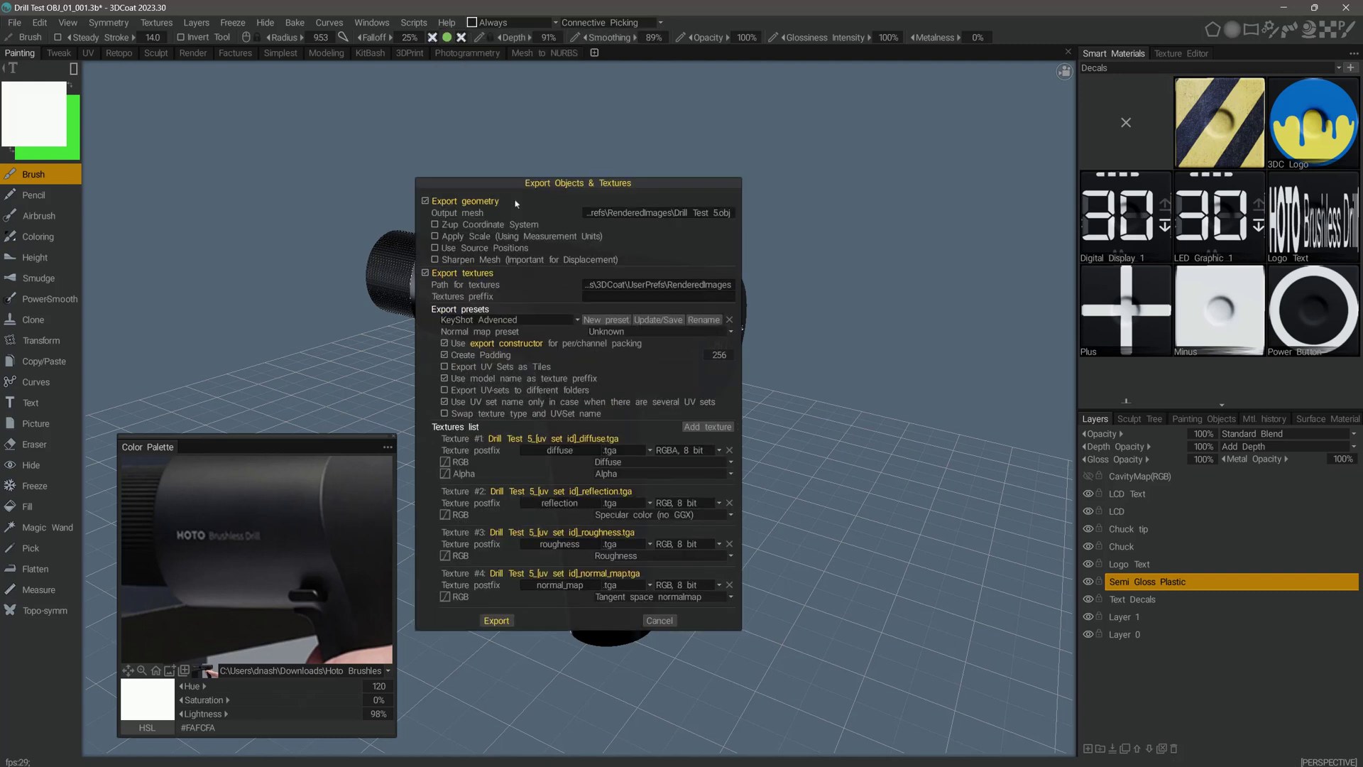
left_click_drag(506, 183, 756, 151)
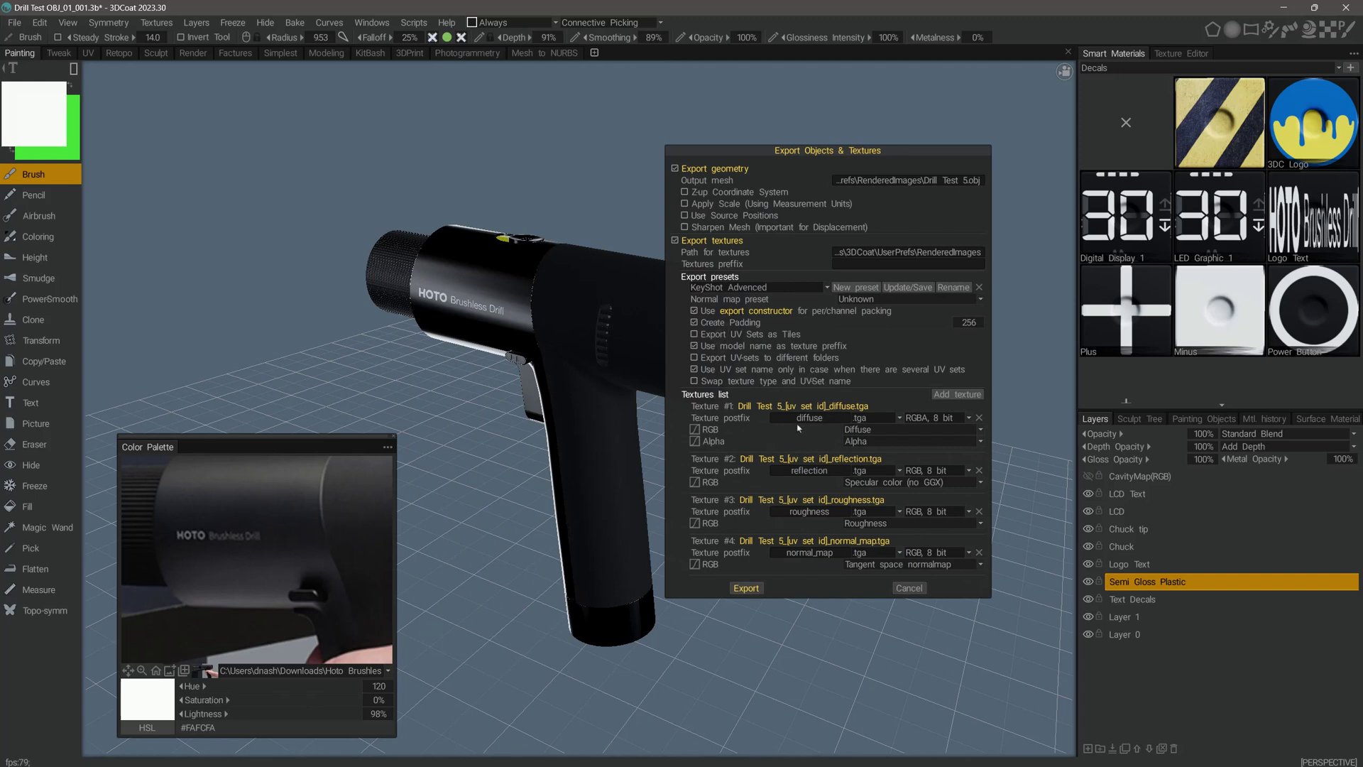
left_click(746, 588)
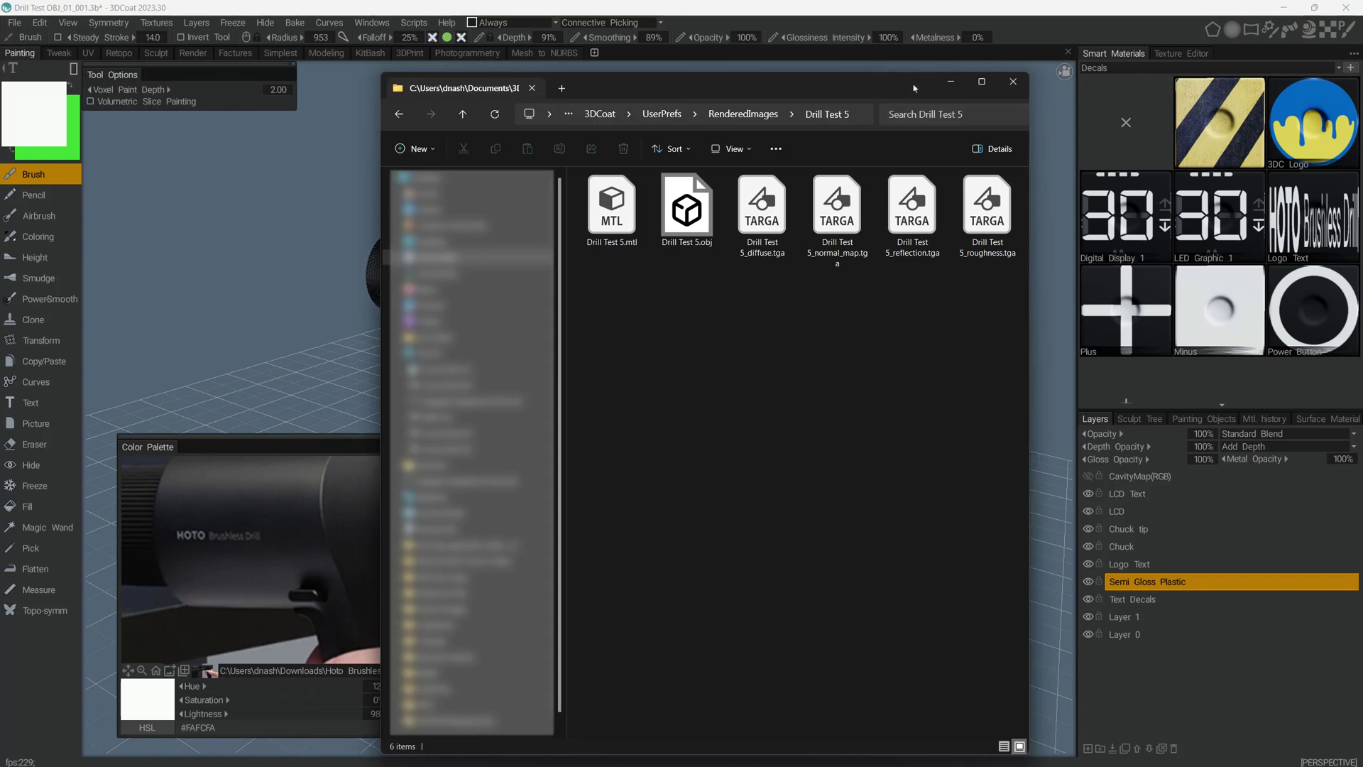
left_click(334, 226)
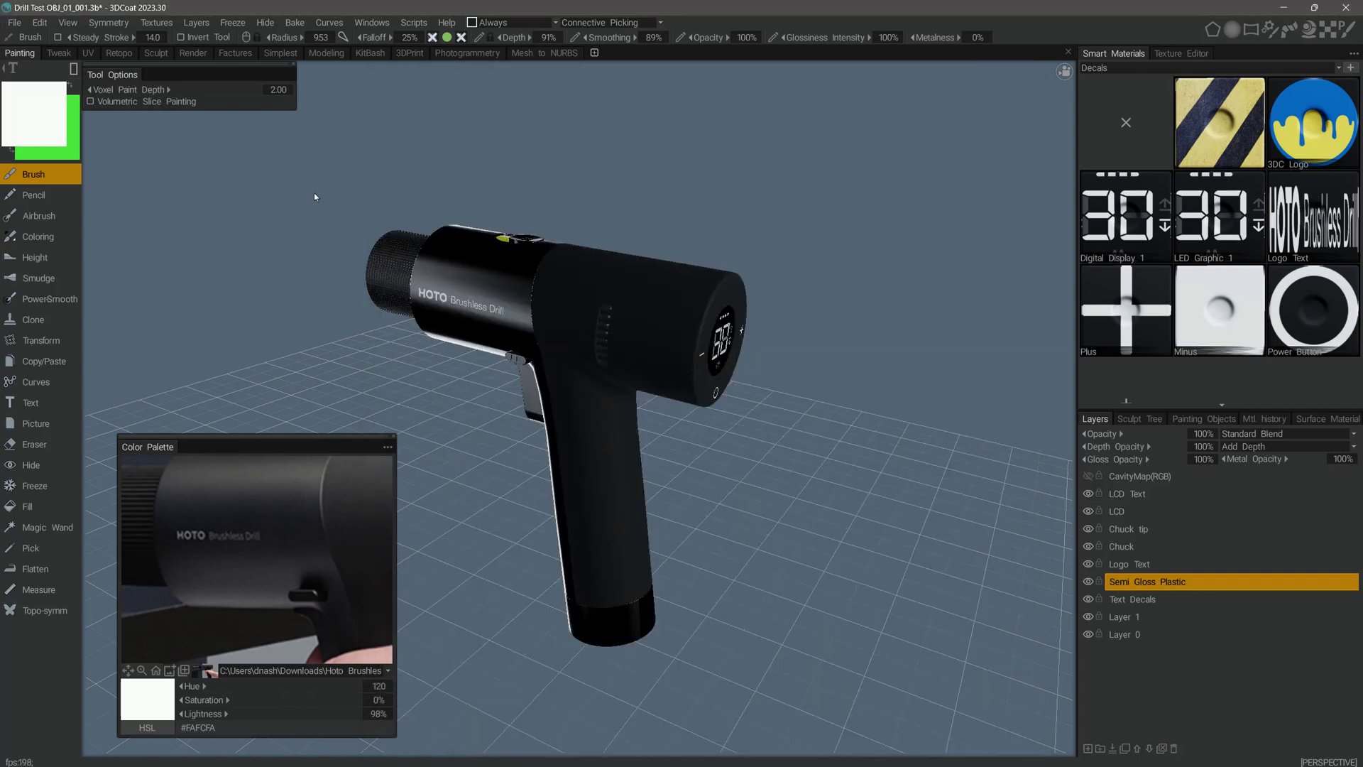